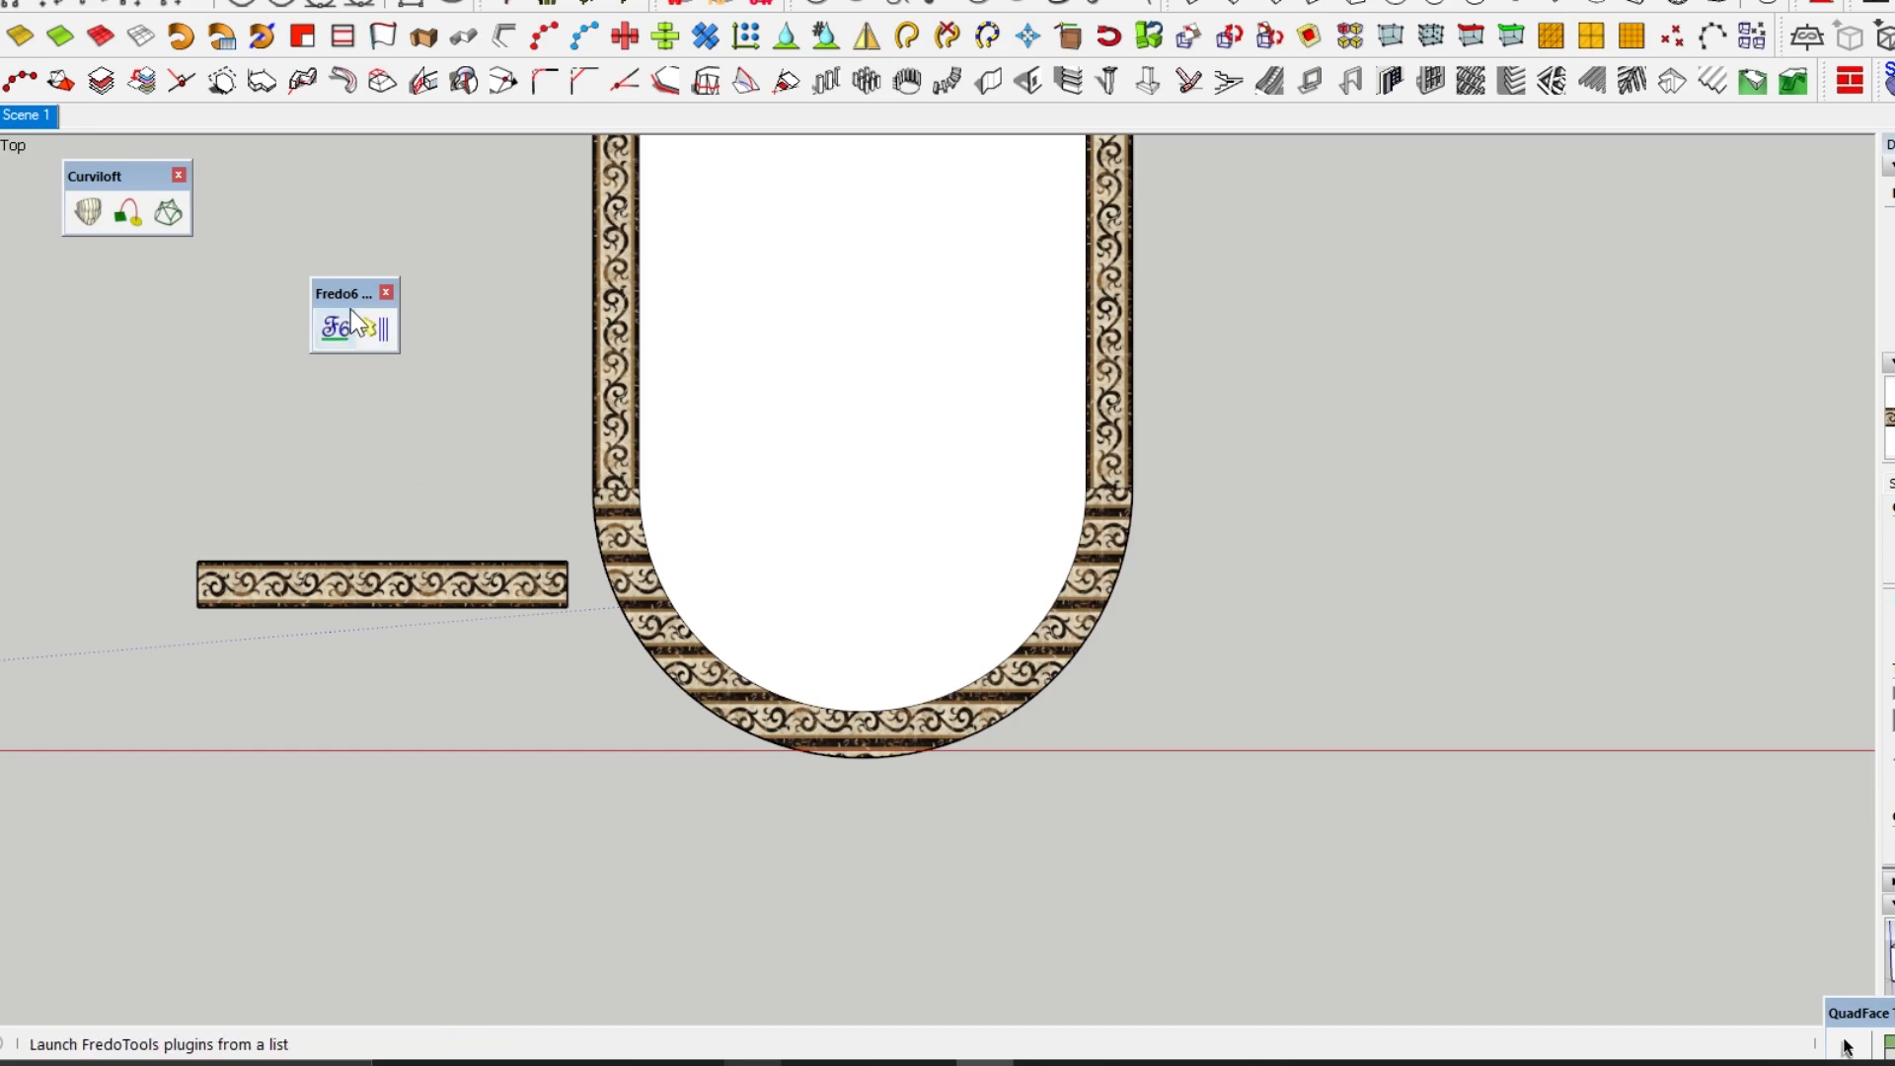
- Open the FredoTools plugin list and move its window so that it is fully visible
click(398, 334)
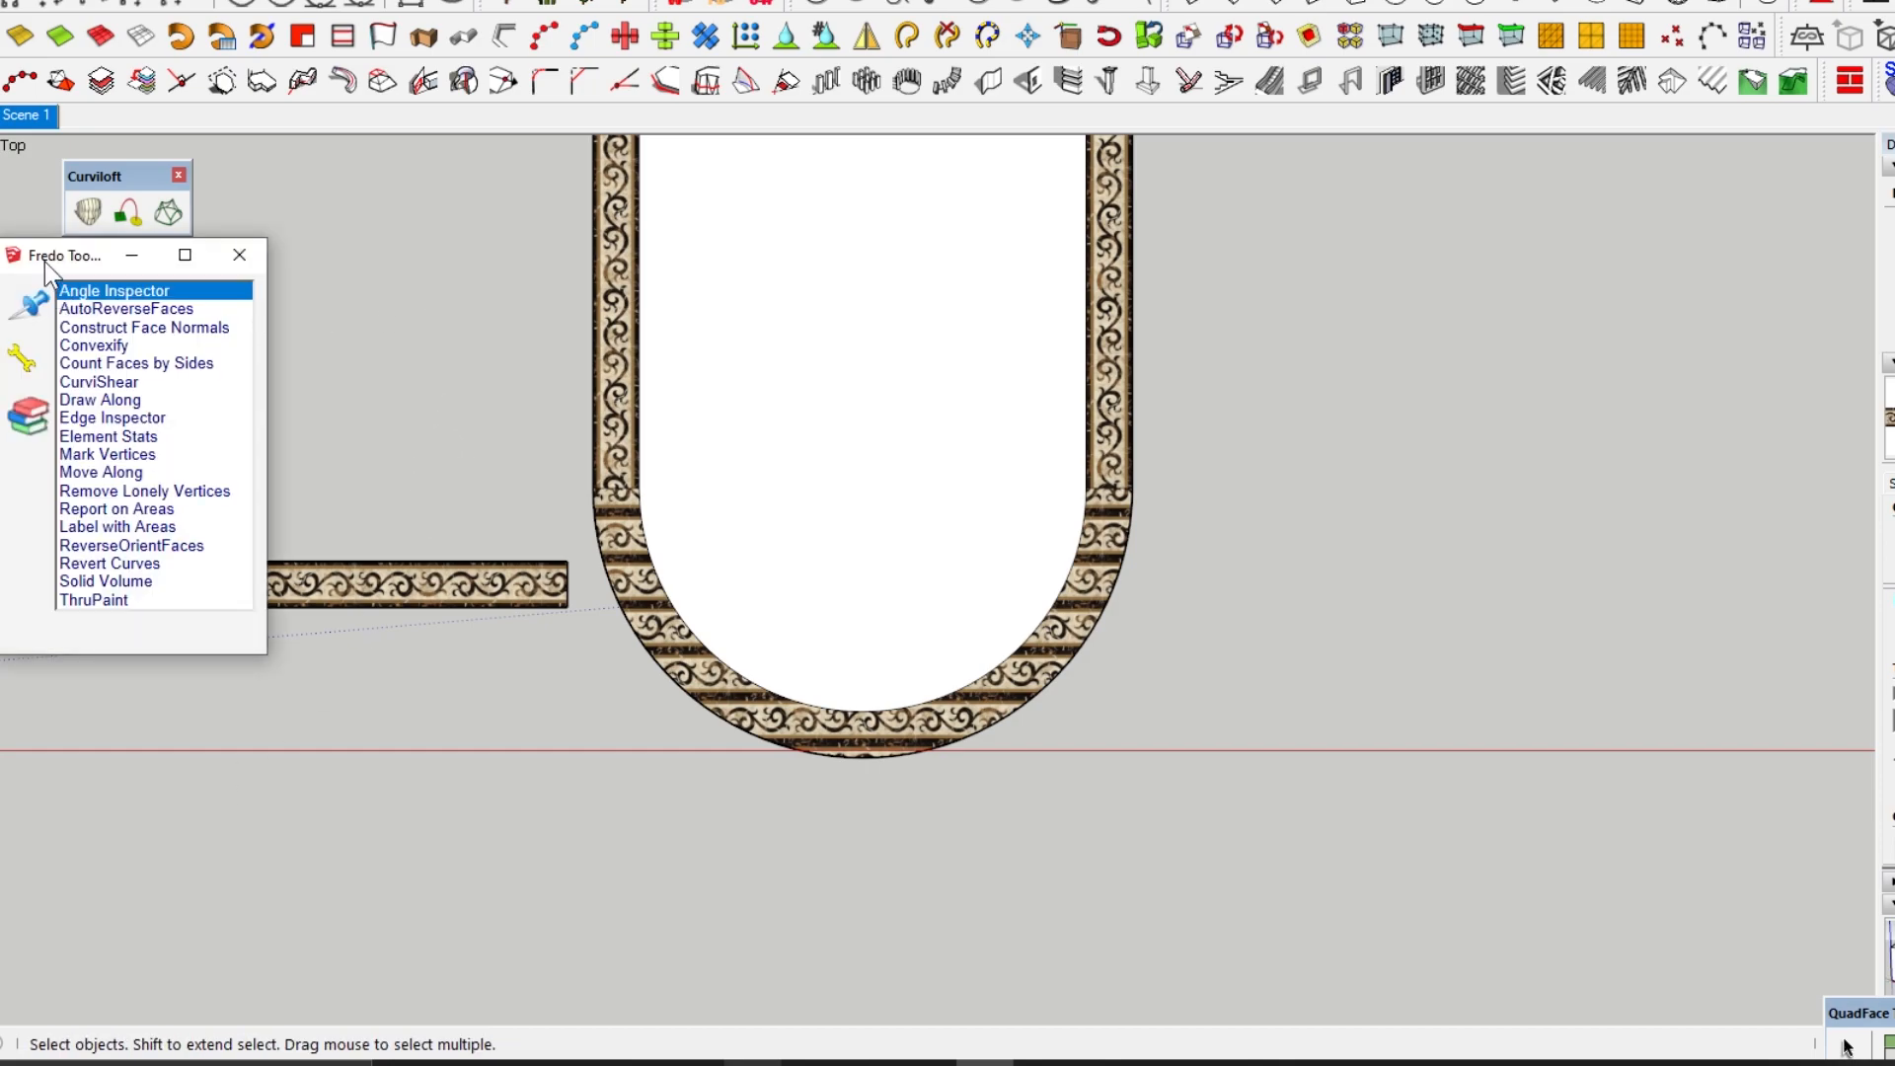
drag(44, 263, 79, 270)
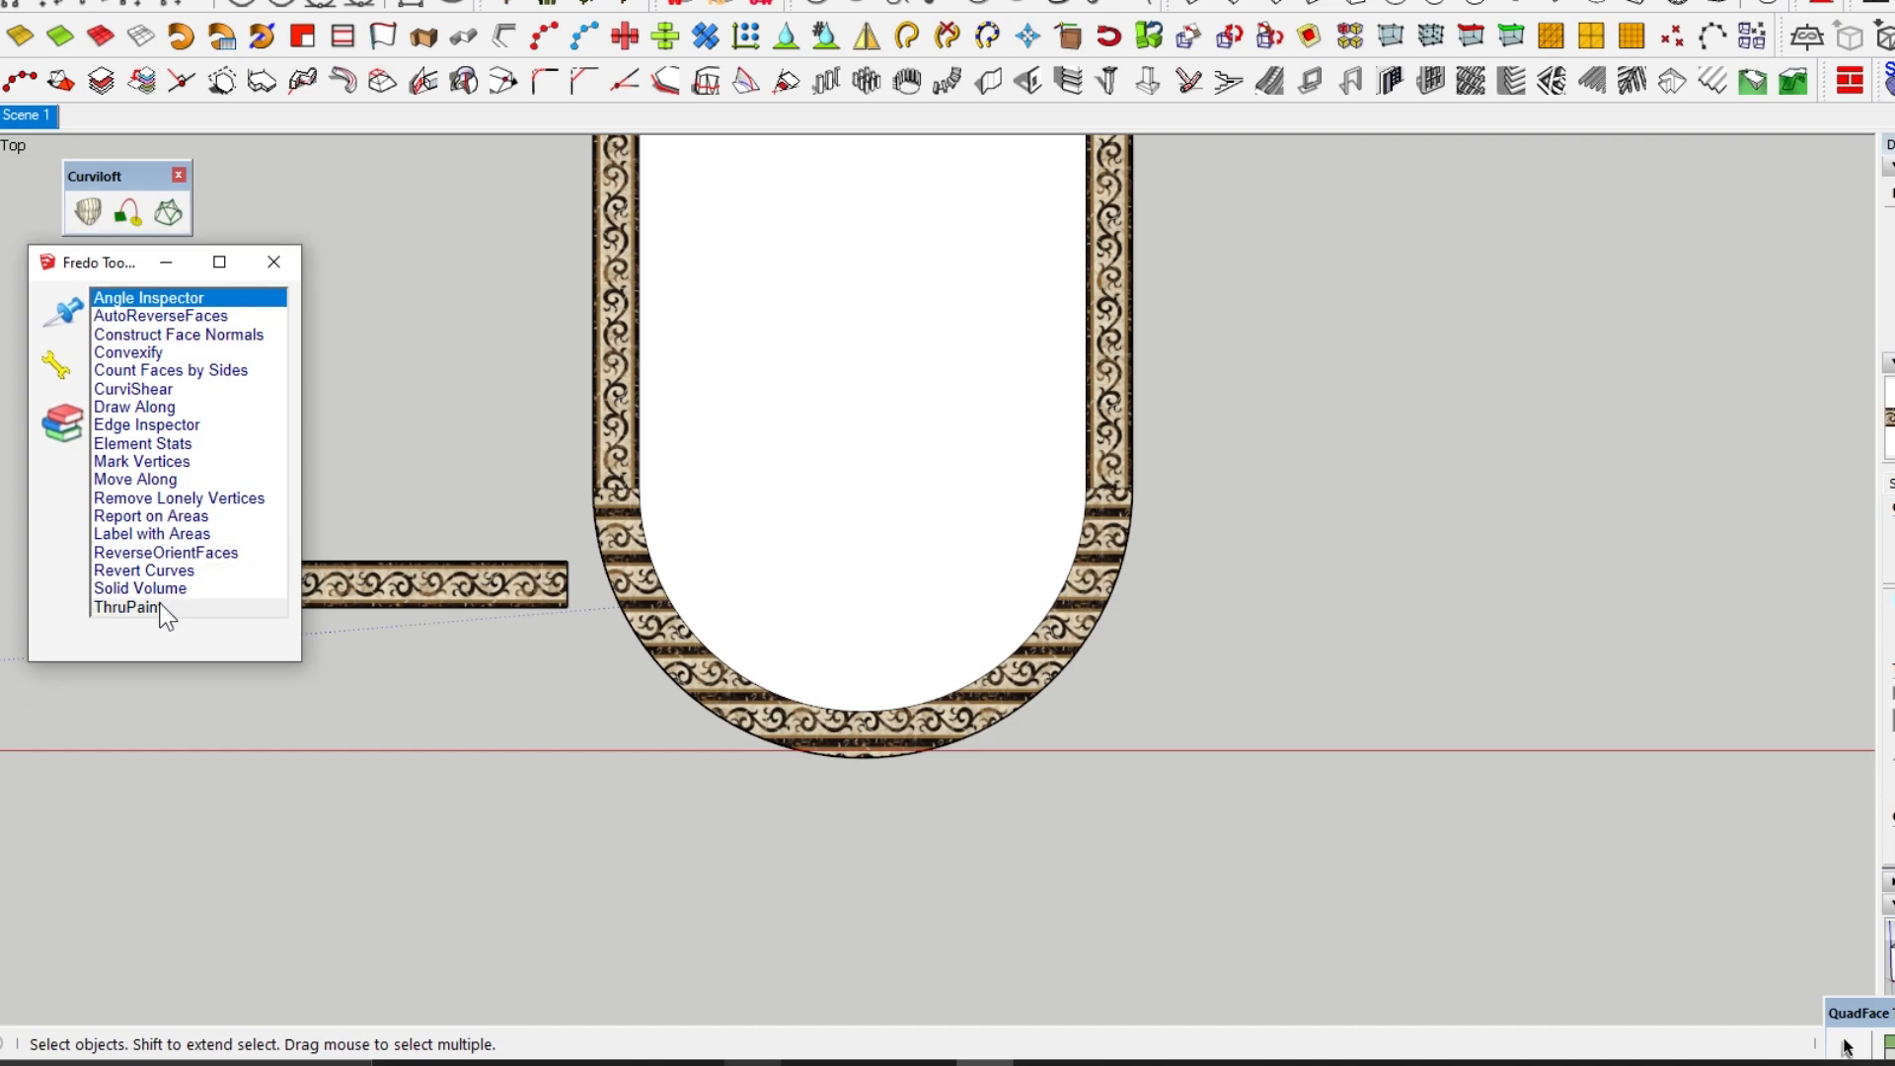
scroll(1026, 559, down, 5)
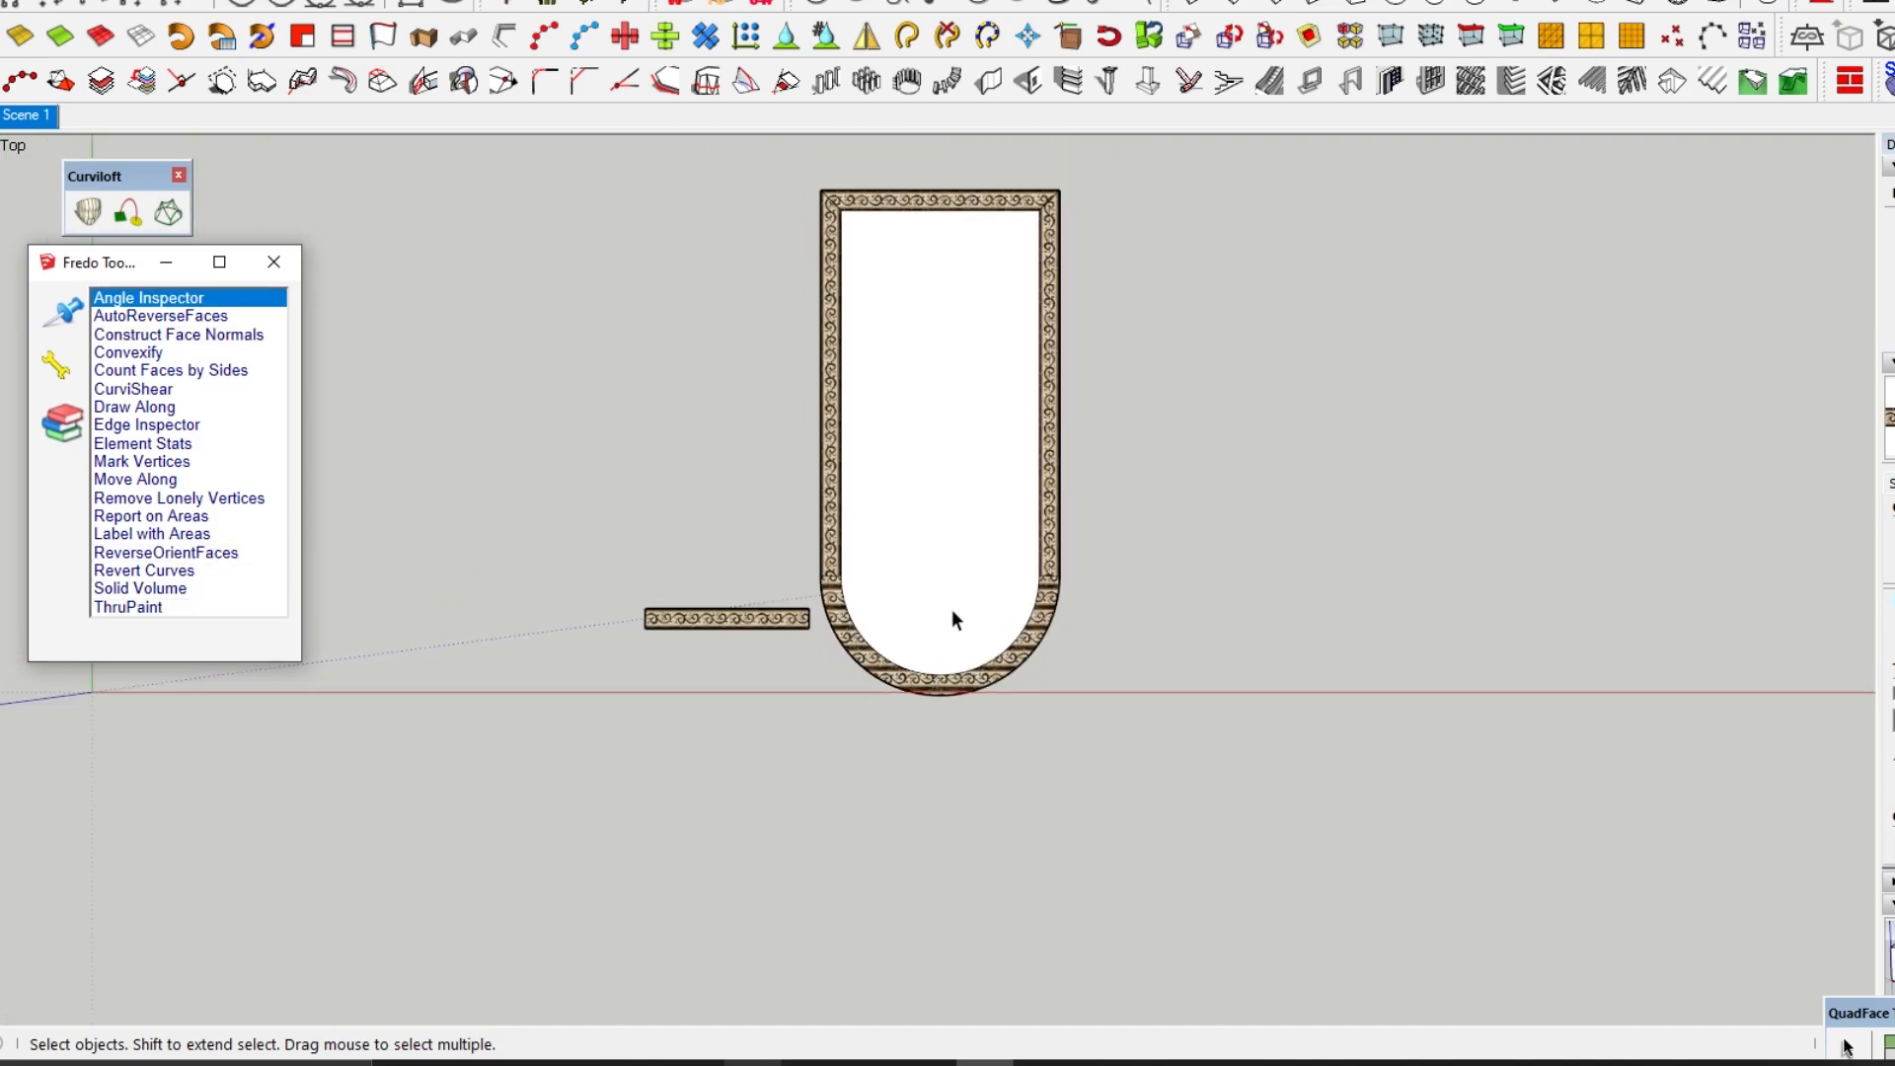
- Copy the whole patterned frame, including the separate straight strip, horizontally beside the original
drag(1173, 227, 596, 762)
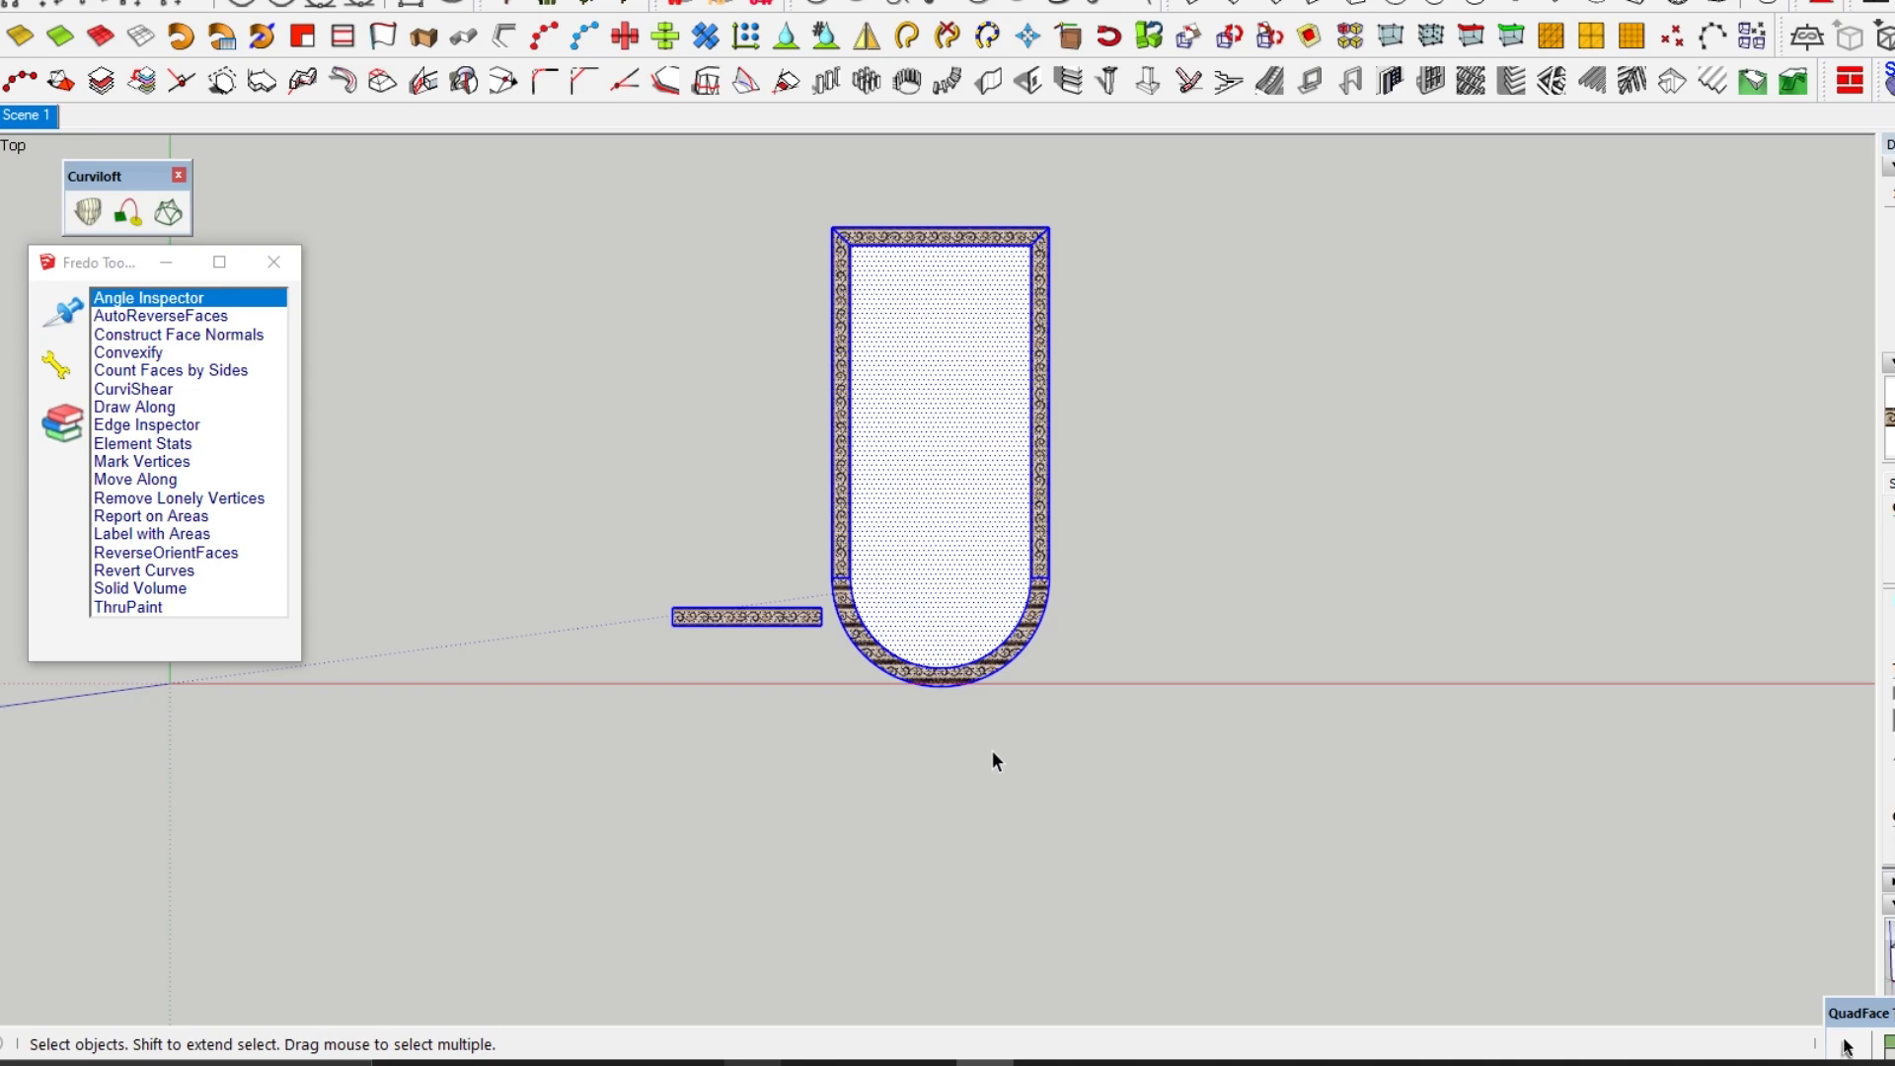
key(c)
key(m)
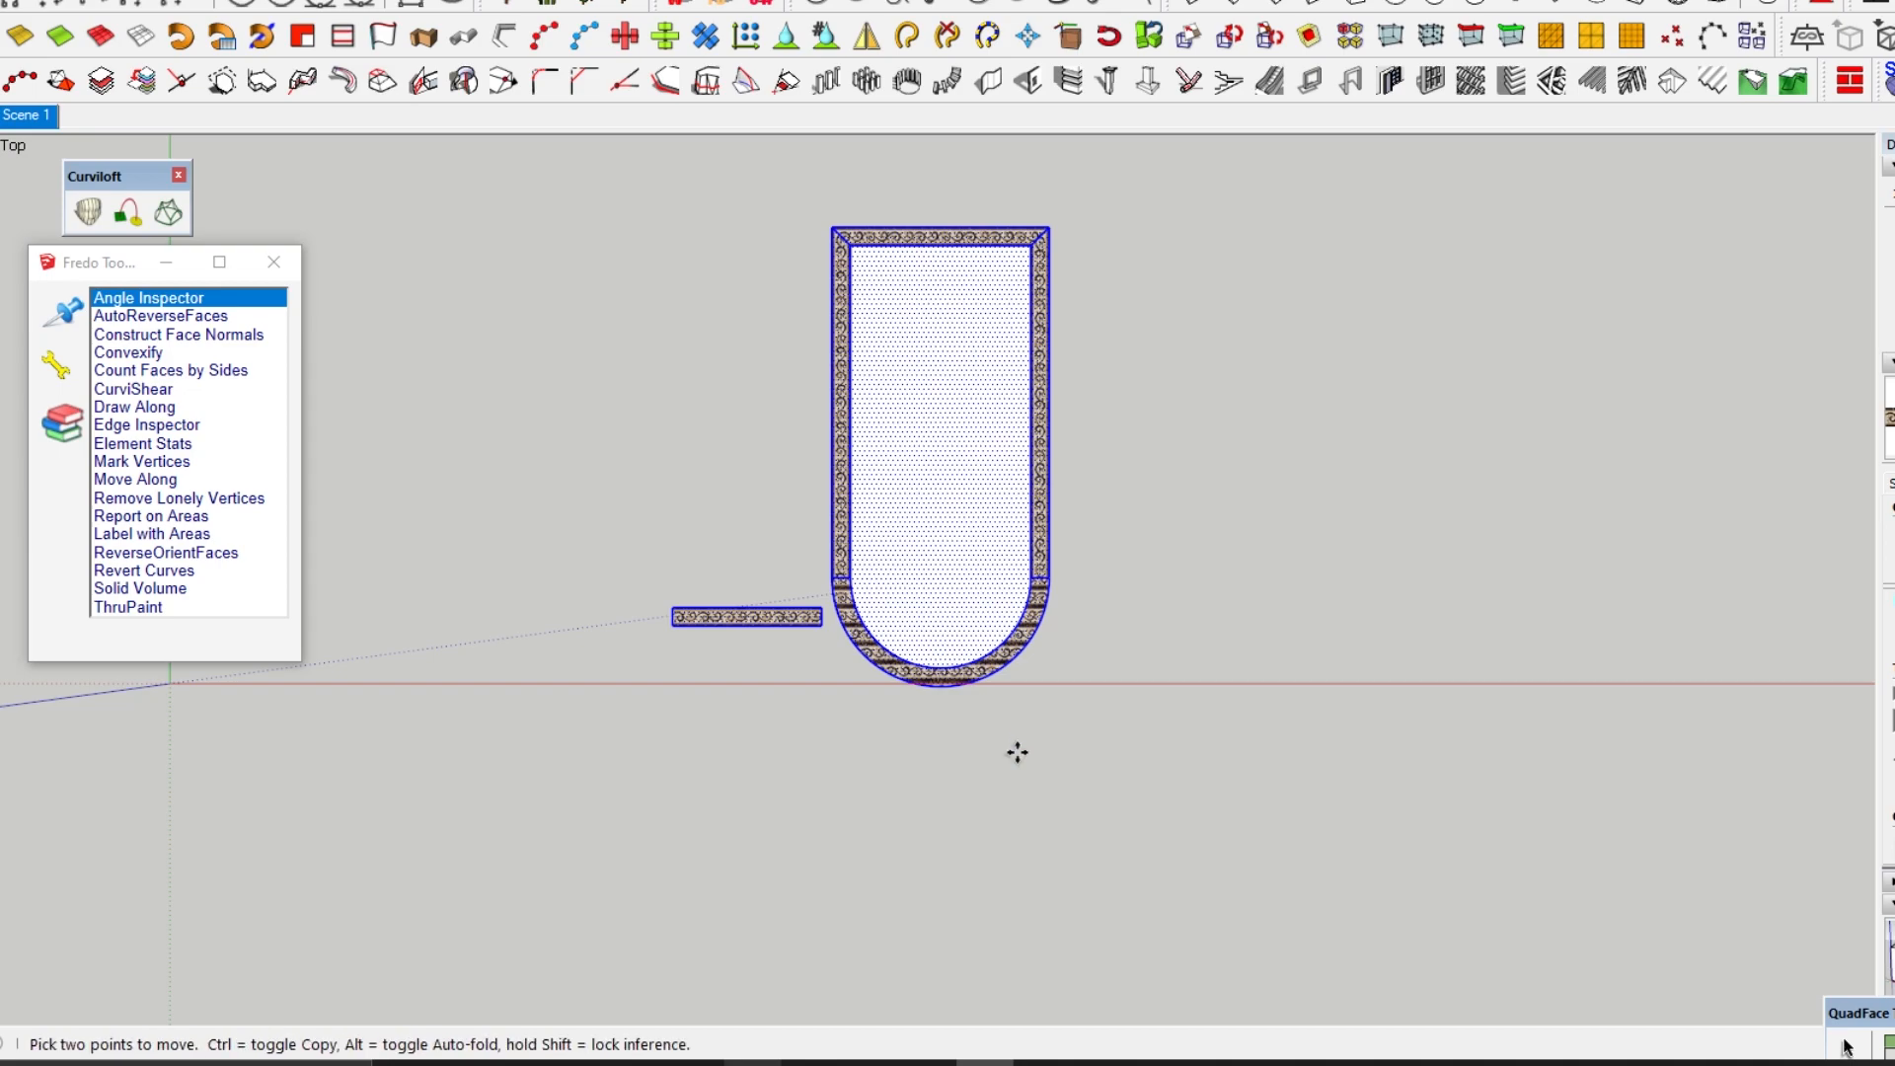
click(850, 786)
key(ctrl)
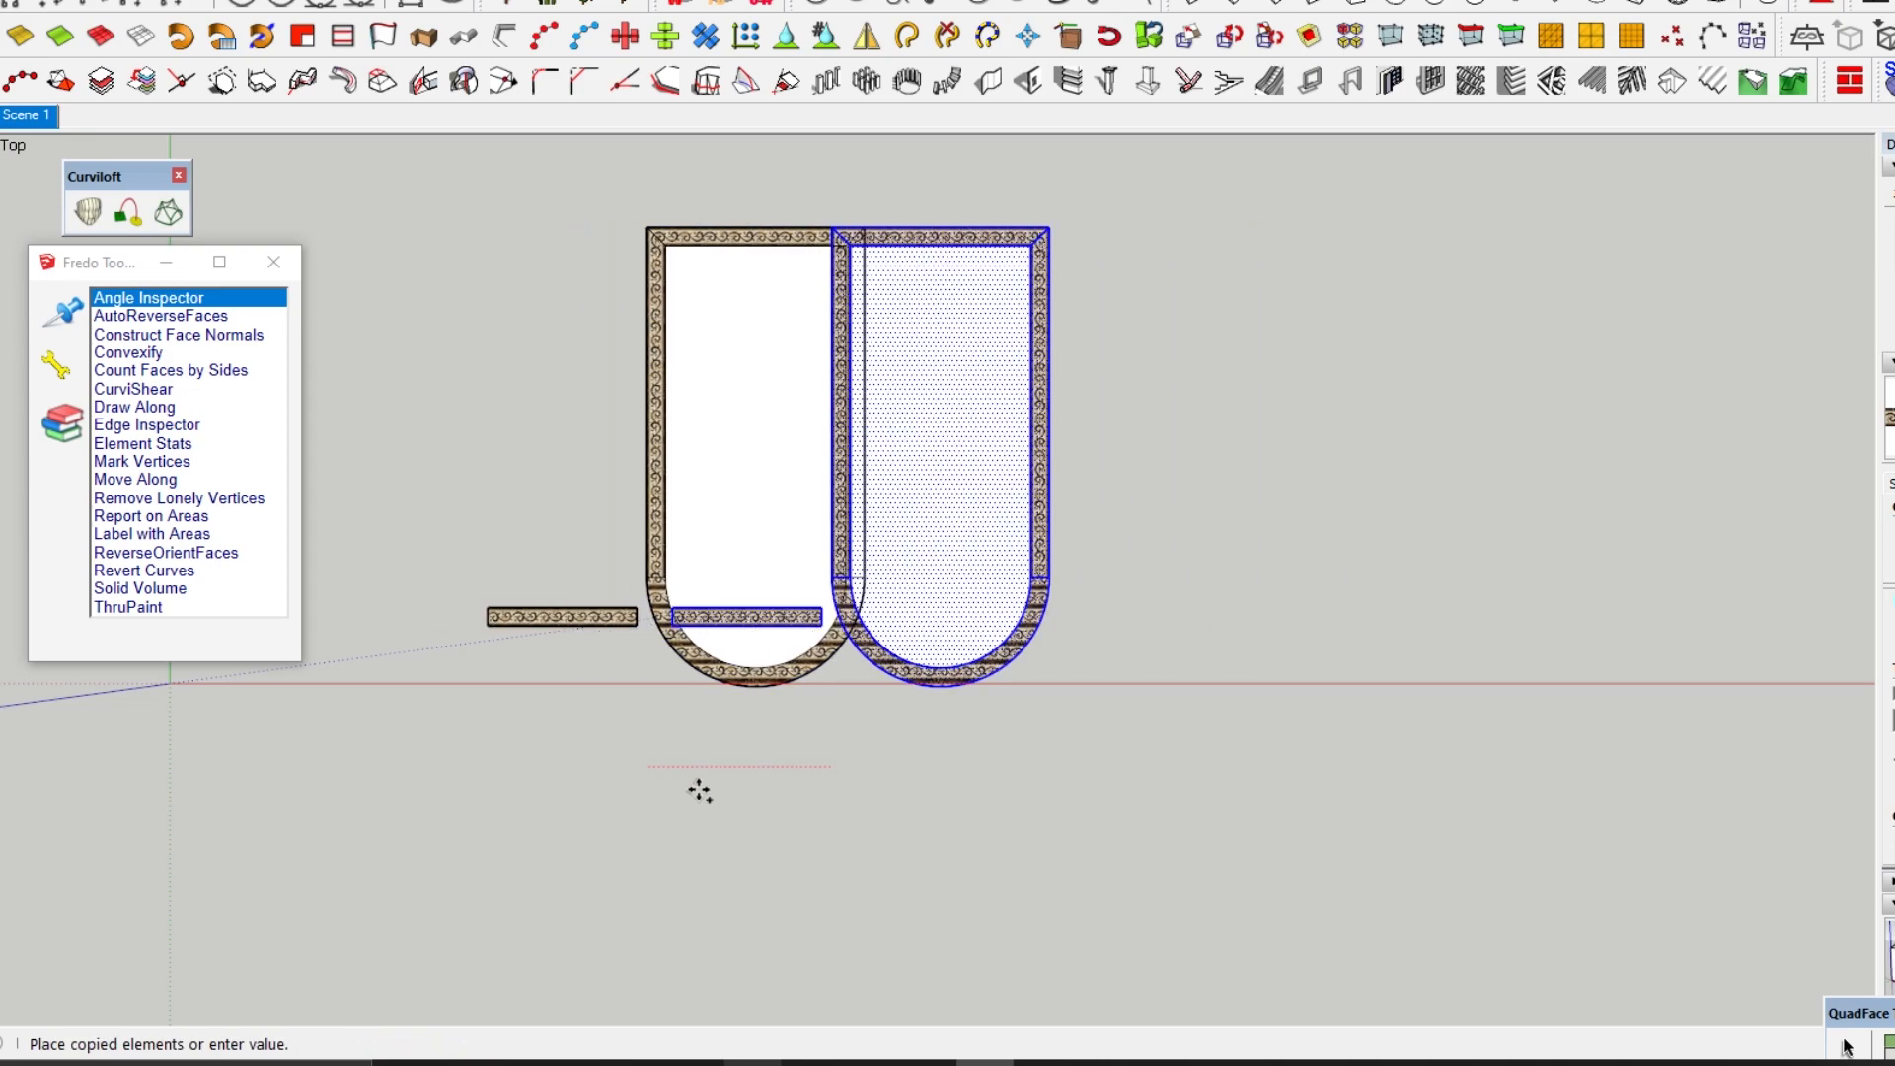
click(1299, 789)
key(space)
- Copy the semicircular border band of the frame copy straight down into the empty space beneath it
scroll(1591, 533, up, 3)
scroll(742, 617, up, 1)
scroll(740, 609, up, 2)
scroll(622, 553, down, 3)
scroll(994, 699, up, 5)
scroll(1295, 677, down, 4)
scroll(1024, 749, up, 2)
click(1023, 750)
click(1208, 688)
scroll(1119, 603, down, 2)
key(m)
key(ctrl)
click(1173, 481)
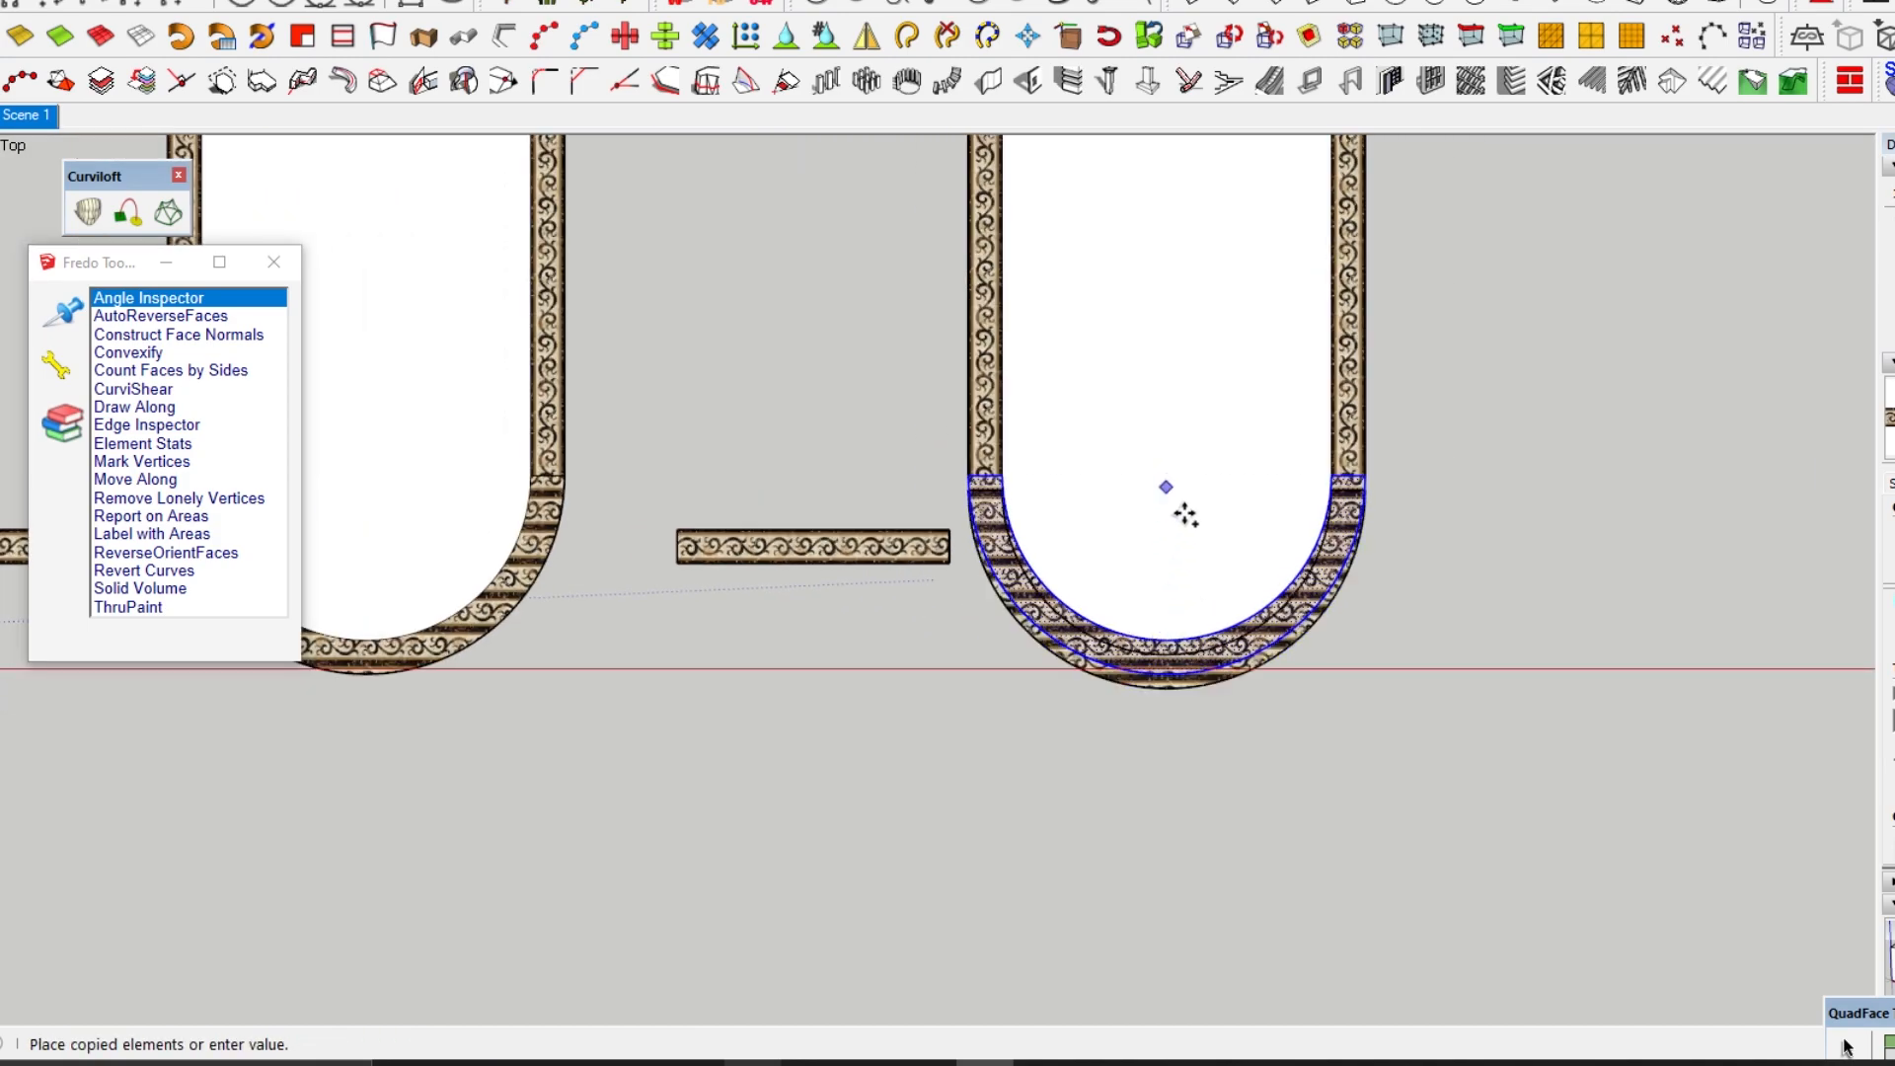
click(1181, 750)
key(space)
scroll(1348, 807, up, 2)
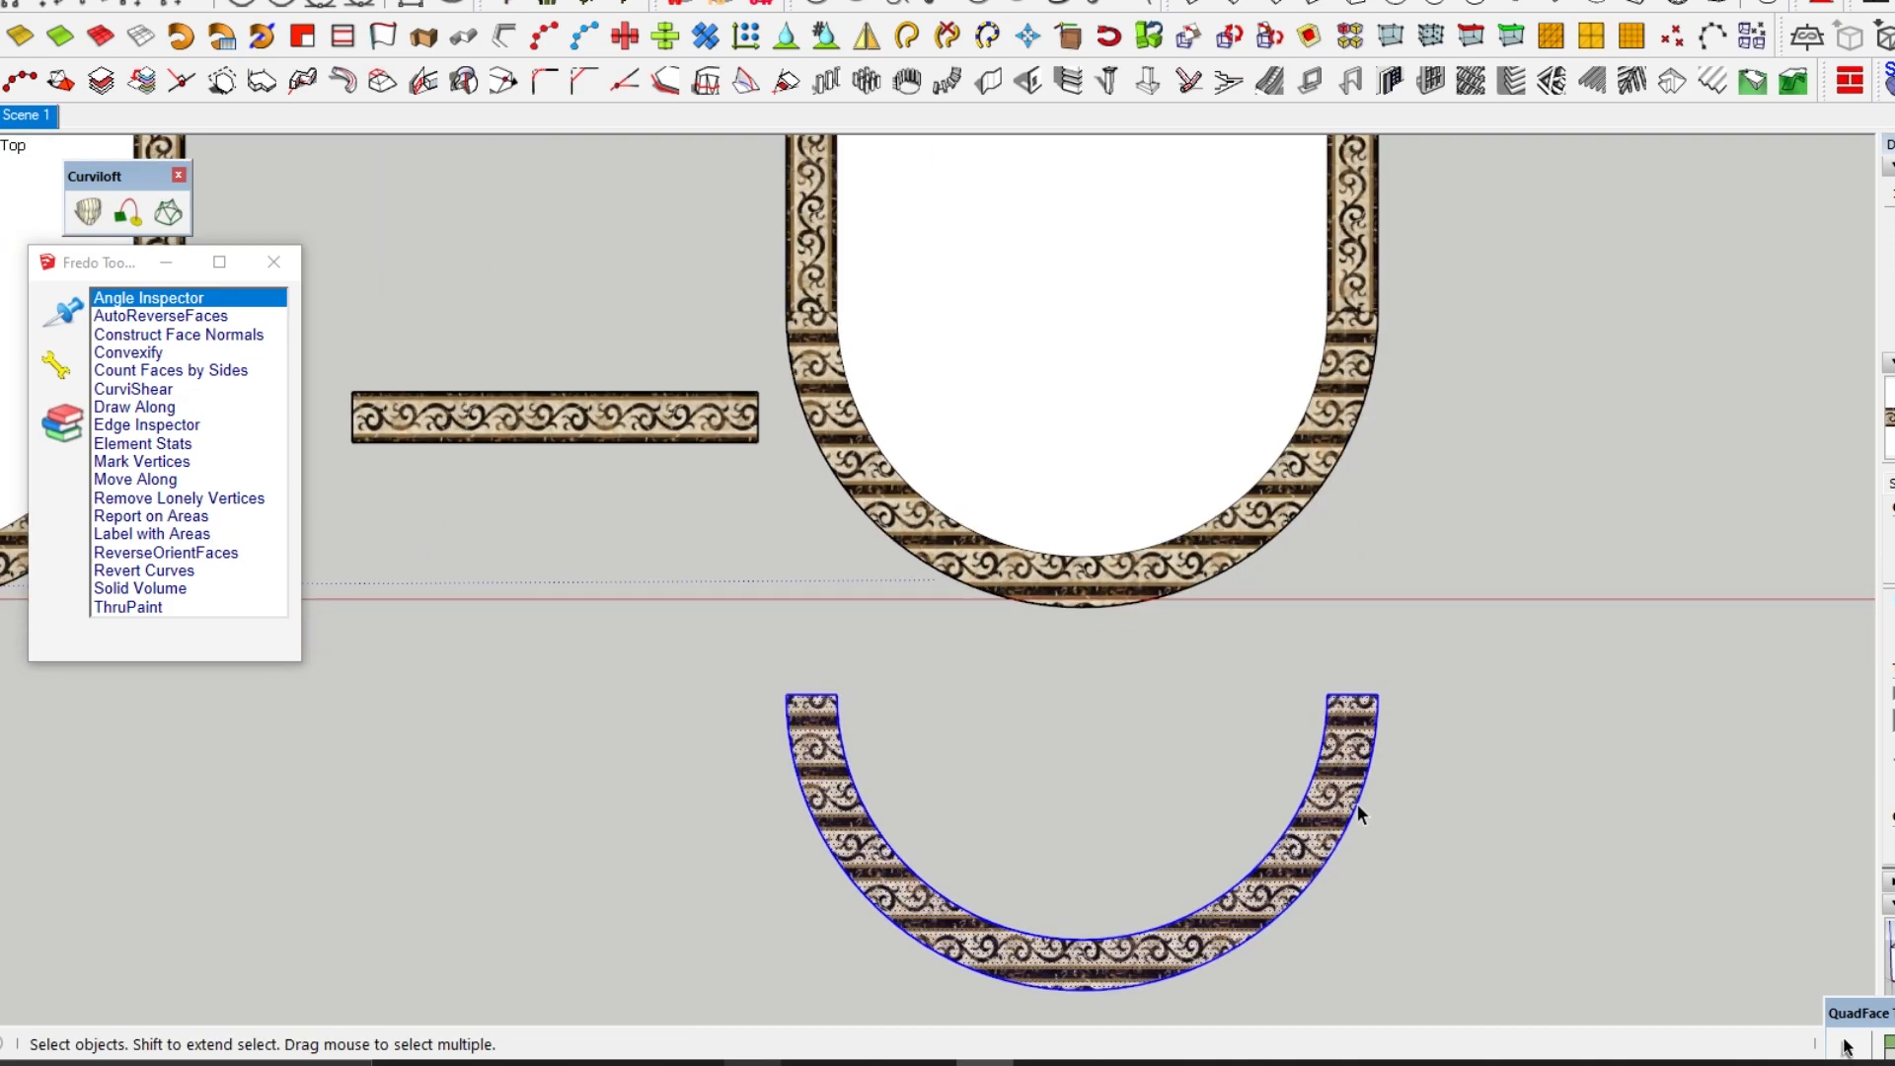
- Erase the two short end edges of the copied band, leaving only its inner and outer arcs
key(e)
click(1352, 695)
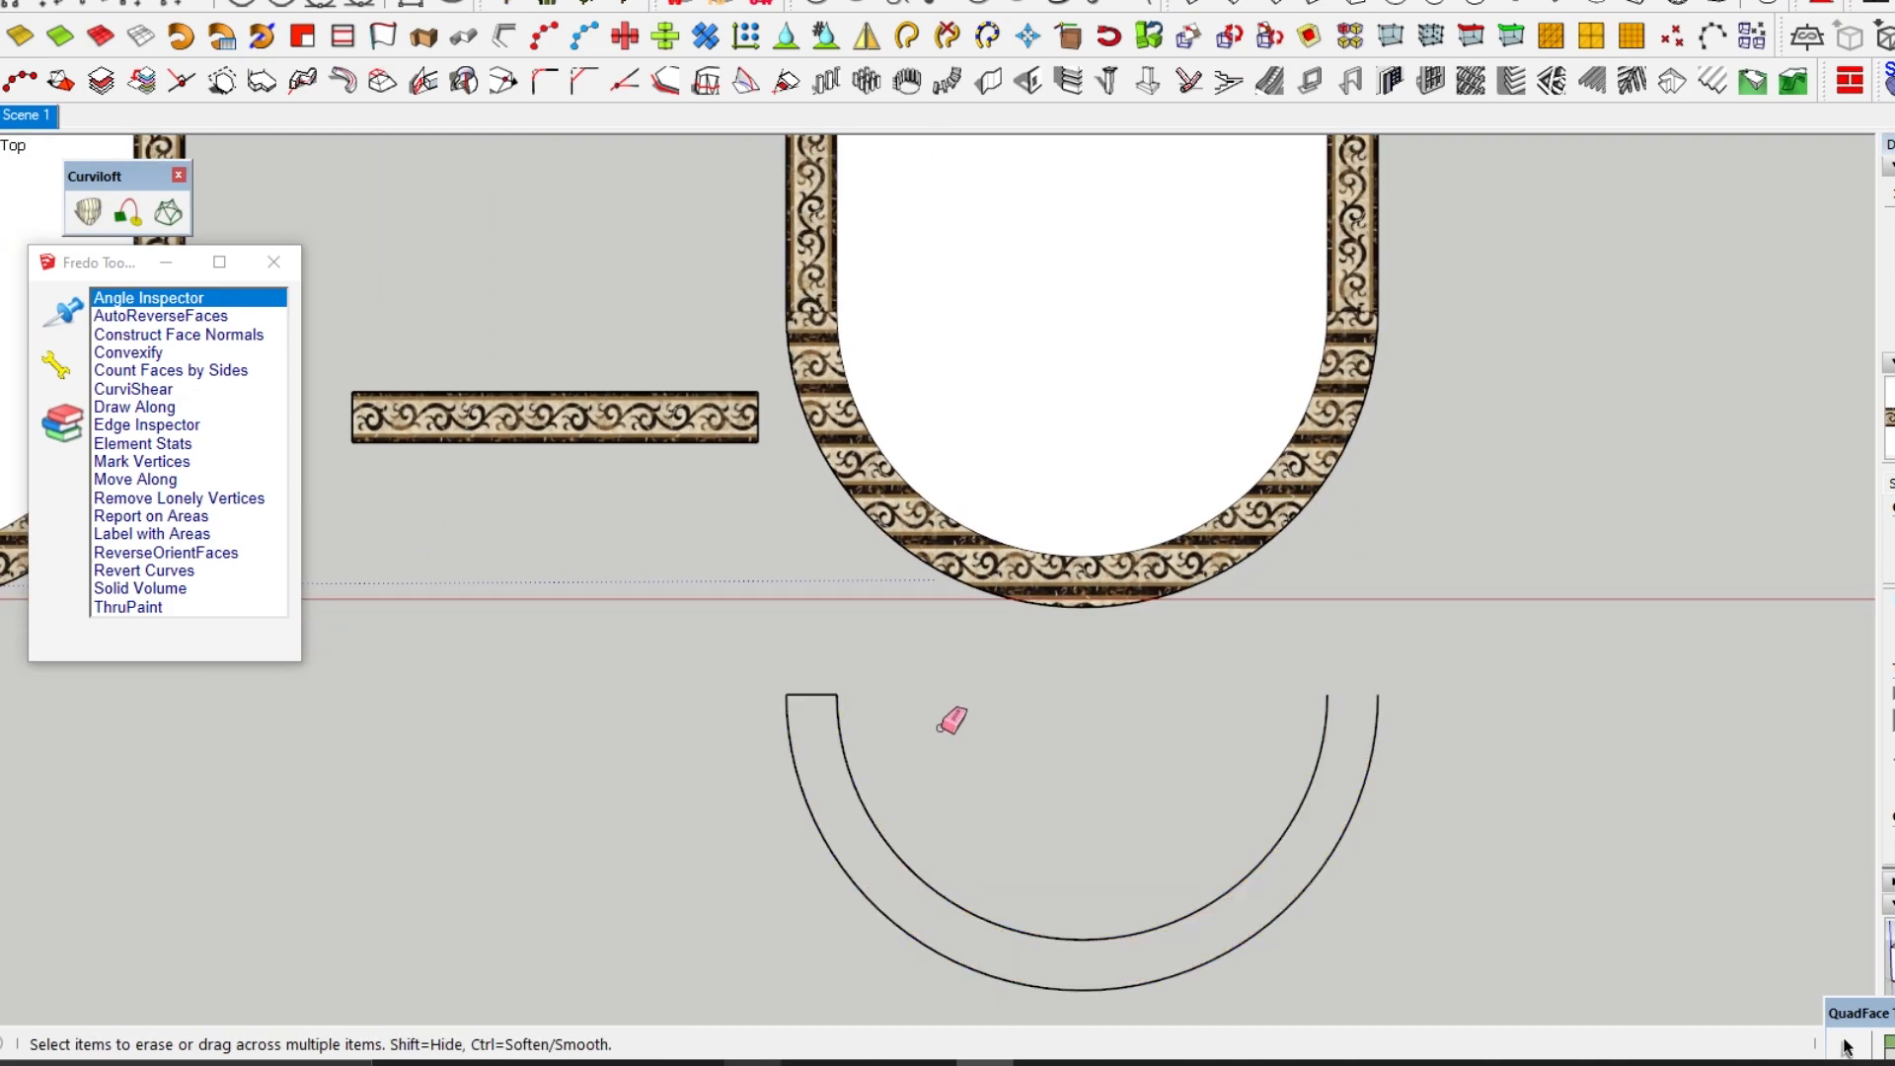
click(834, 696)
key(space)
- Start a Curviloft Loft by Spline between the inner and outer arcs and generate its preview
scroll(982, 651, down, 1)
scroll(1135, 916, up, 2)
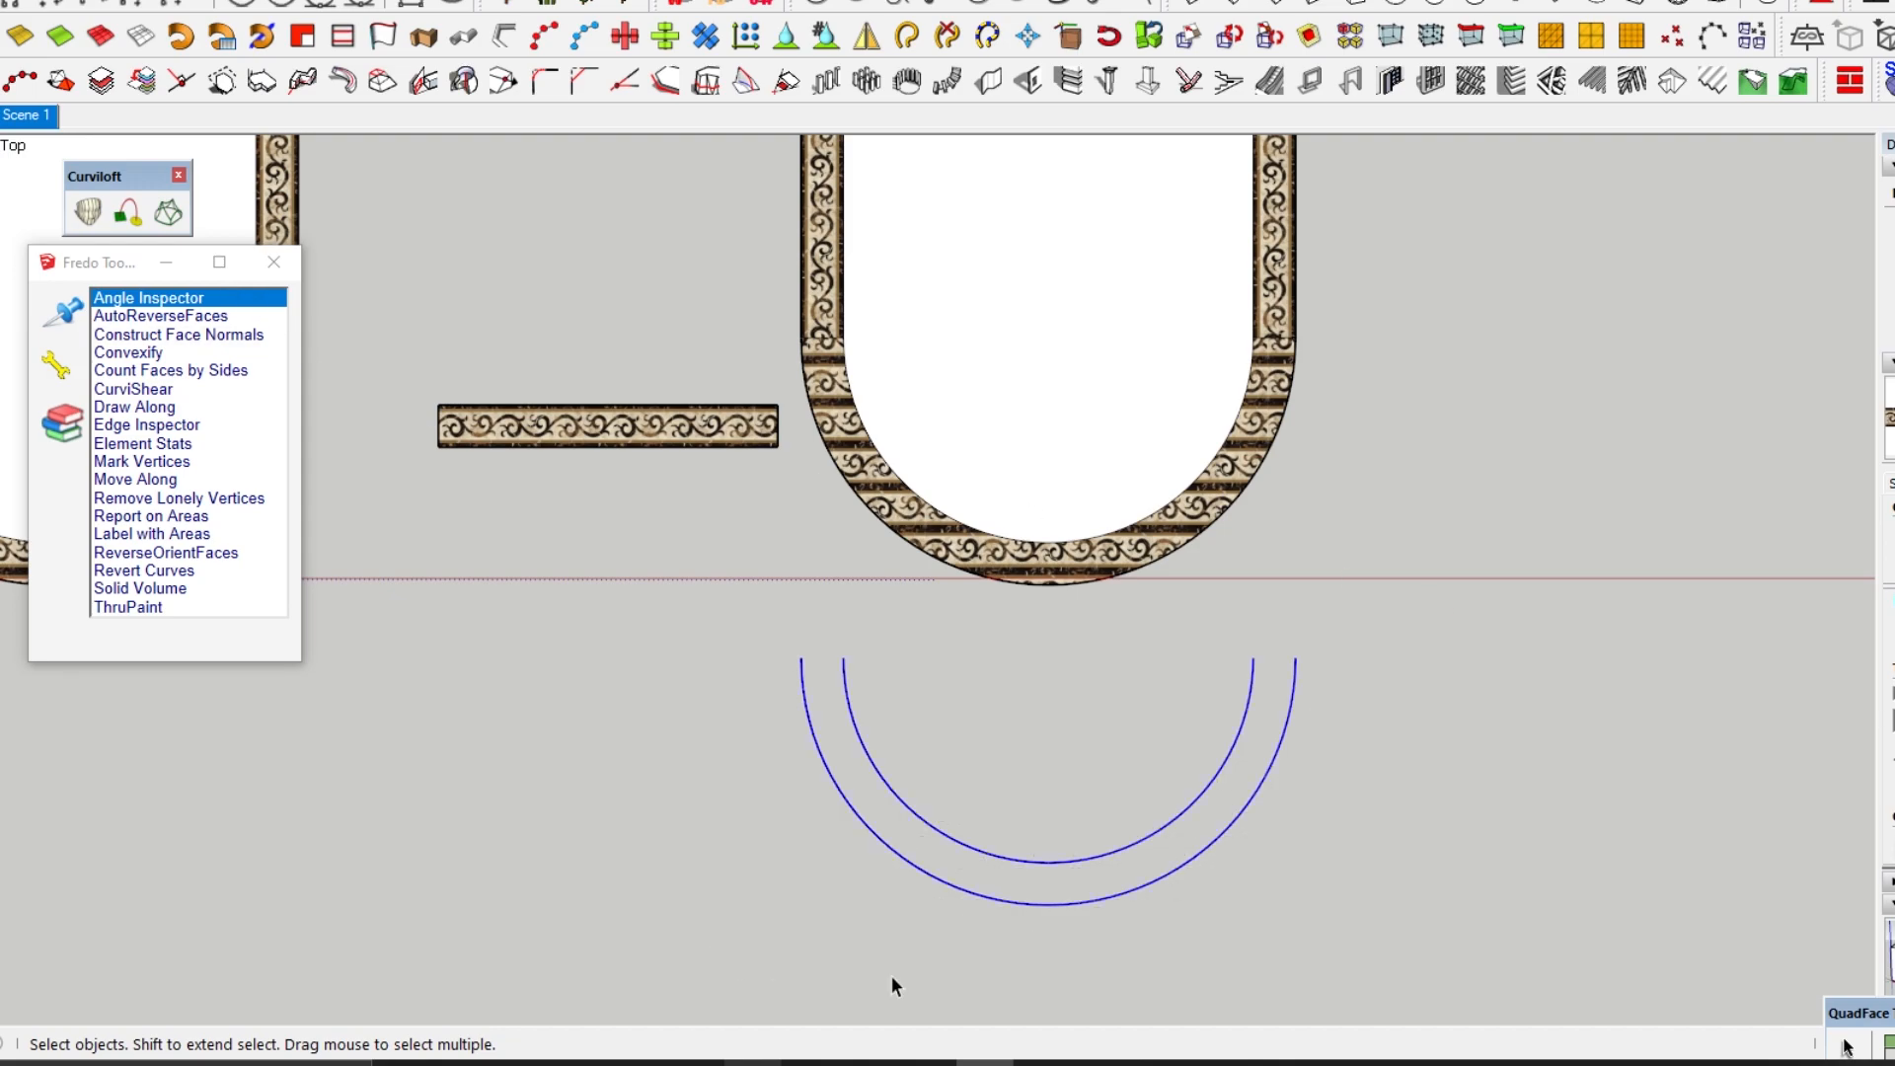
click(93, 212)
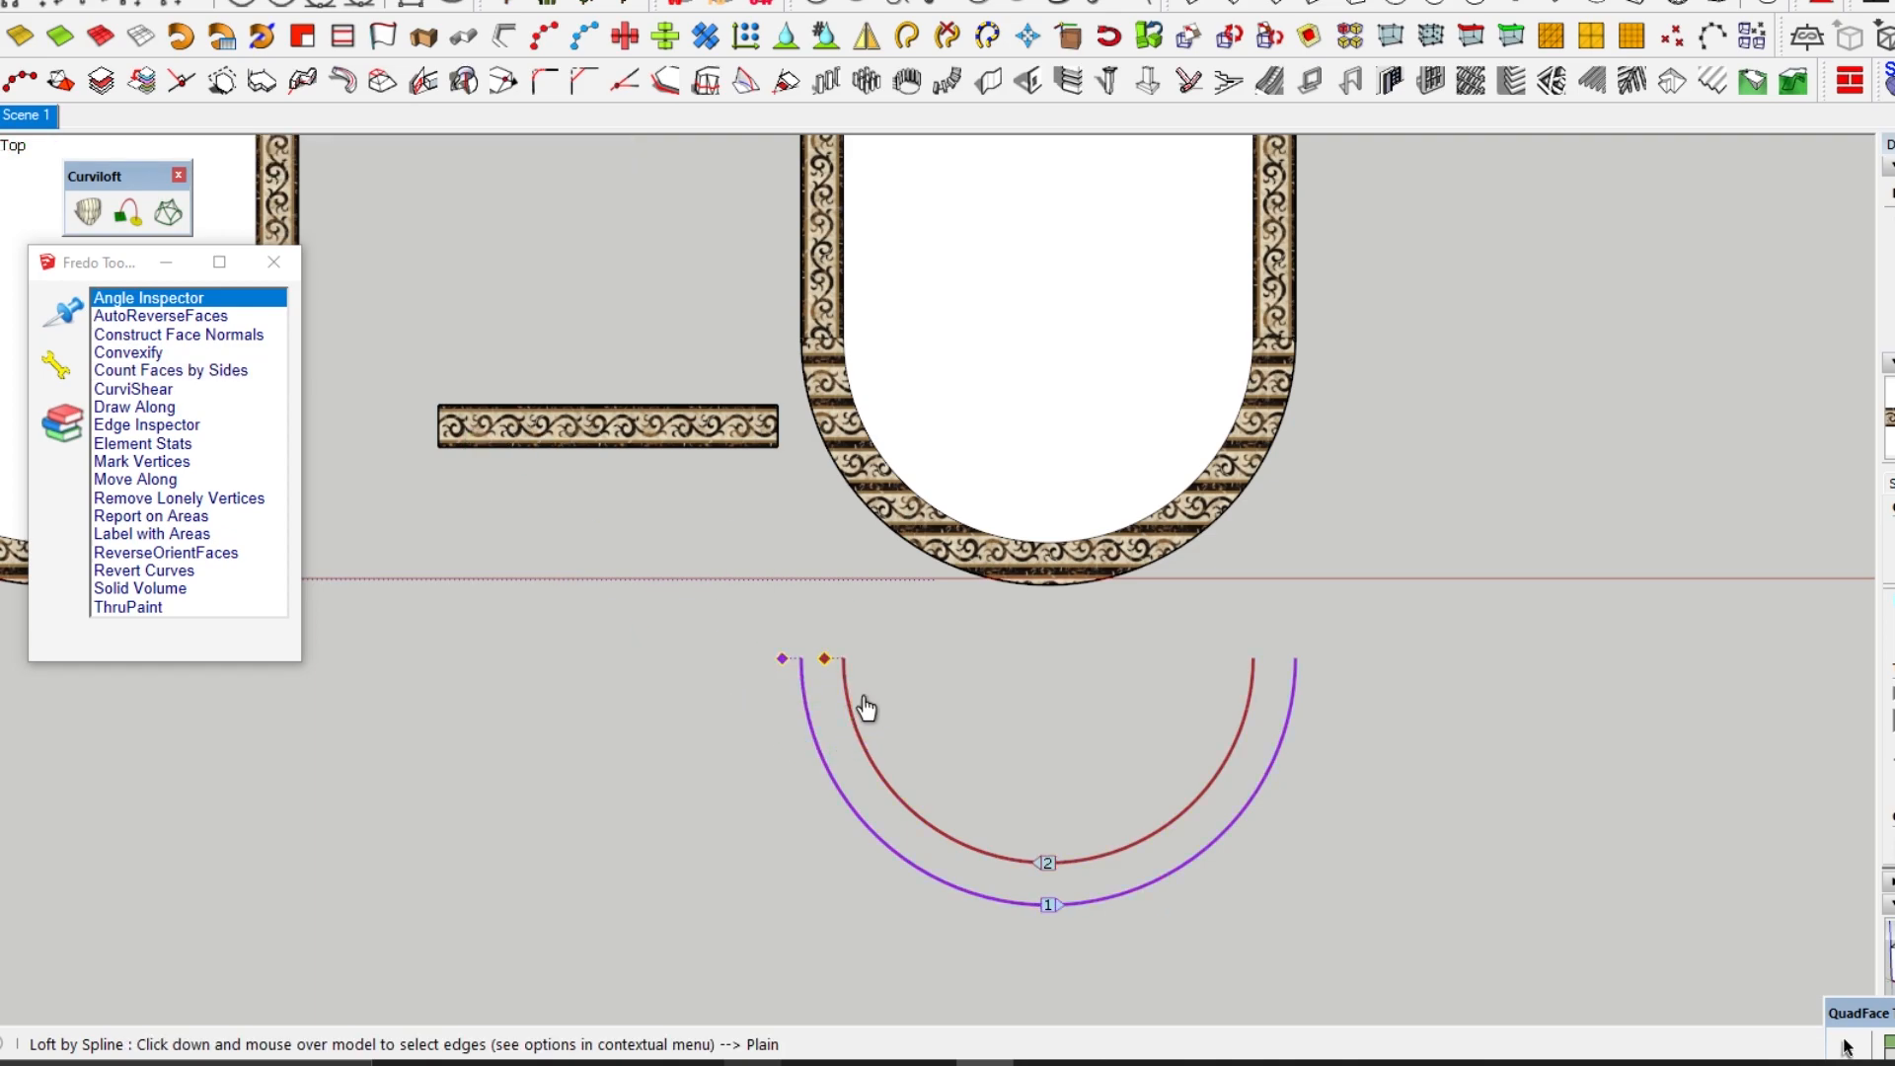
click(848, 730)
click(852, 763)
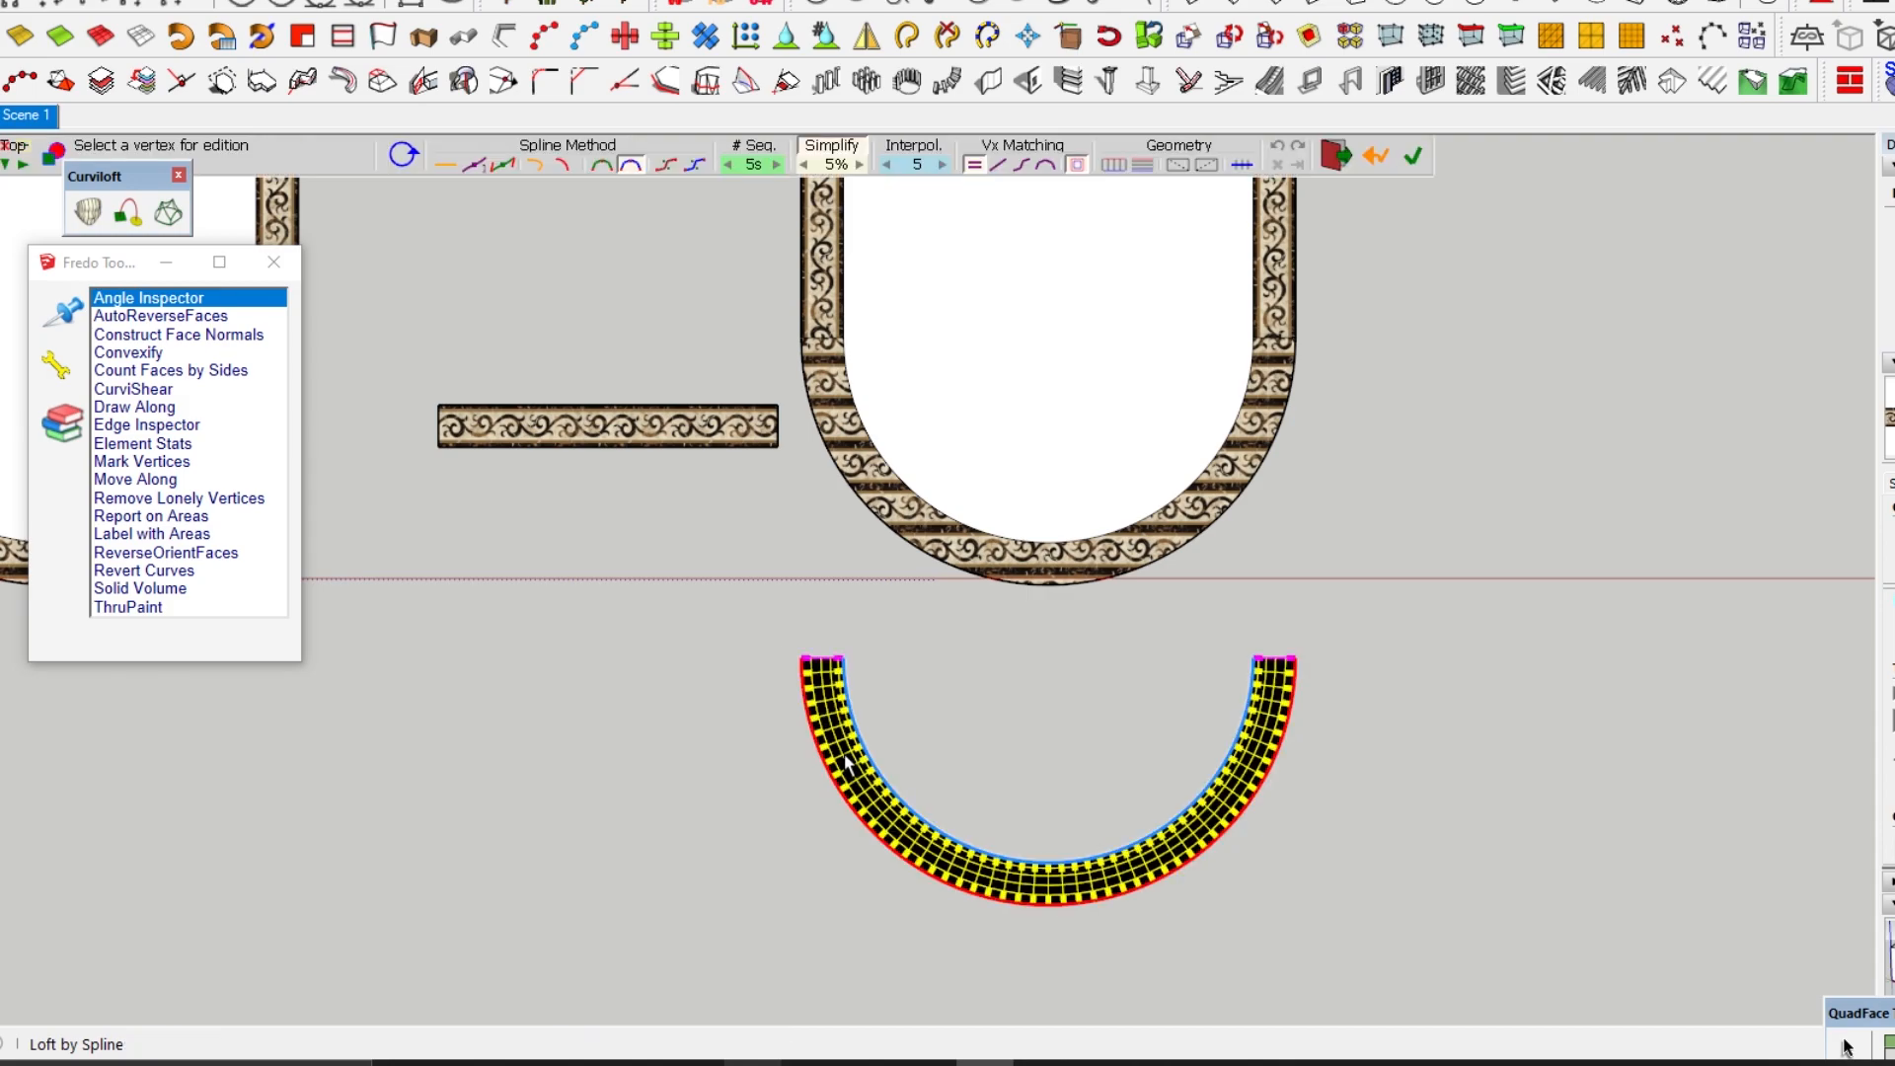
- Set the loft's spline method to straight line so the grid is evenly spaced between the two arcs
scroll(766, 927, up, 2)
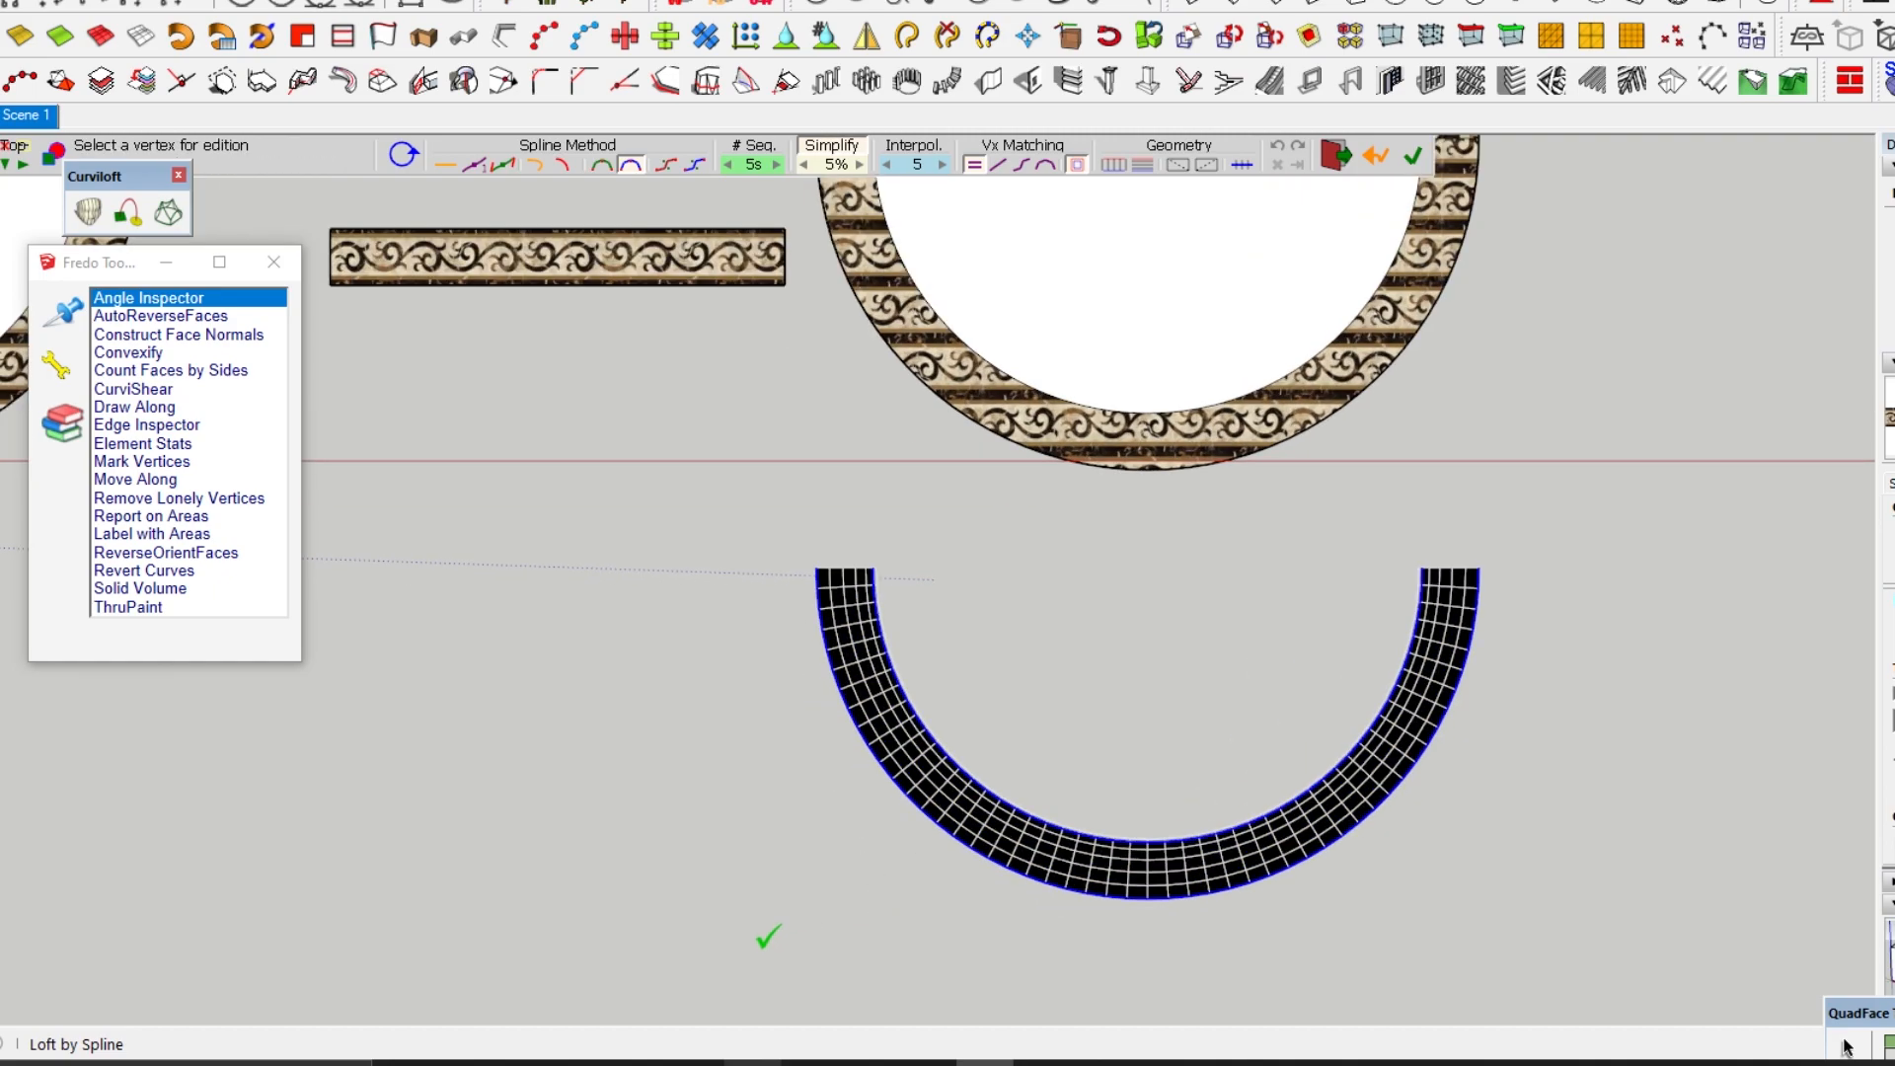
scroll(822, 587, up, 3)
scroll(822, 602, up, 6)
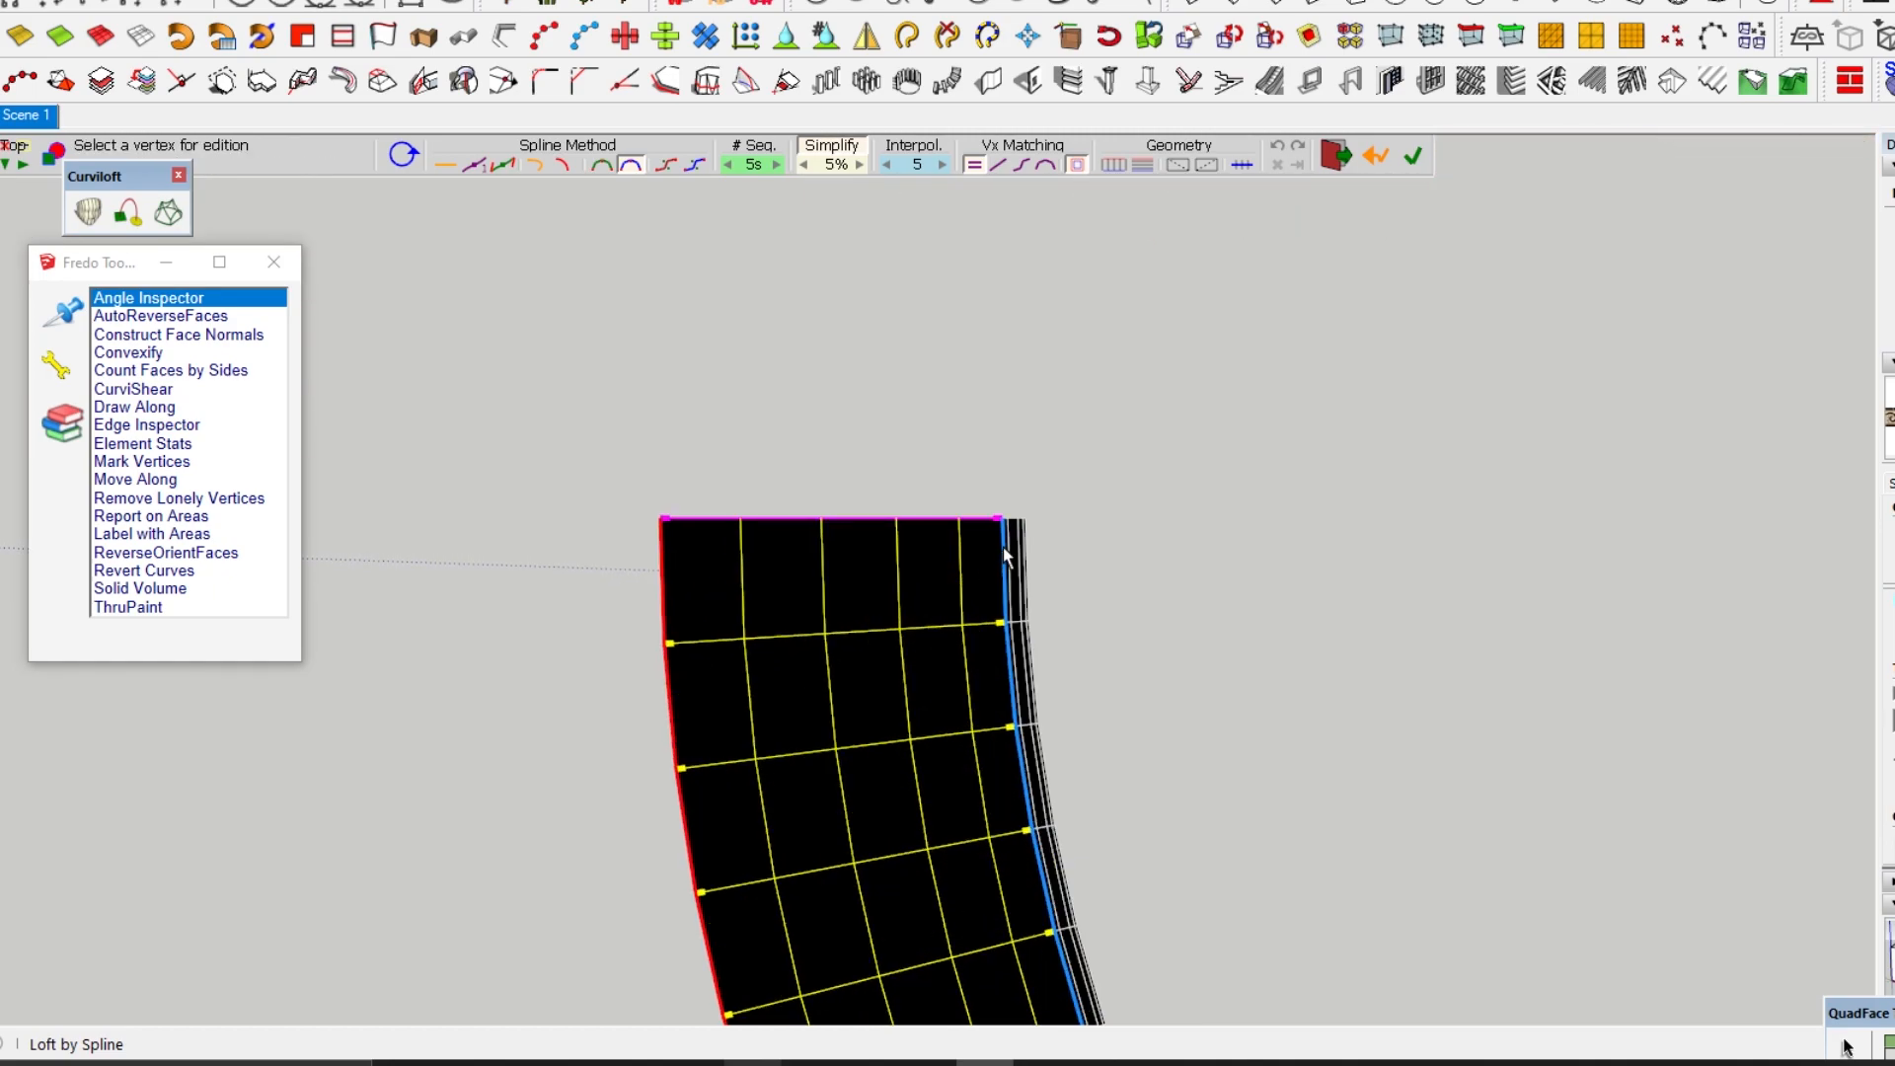
scroll(1085, 415, down, 3)
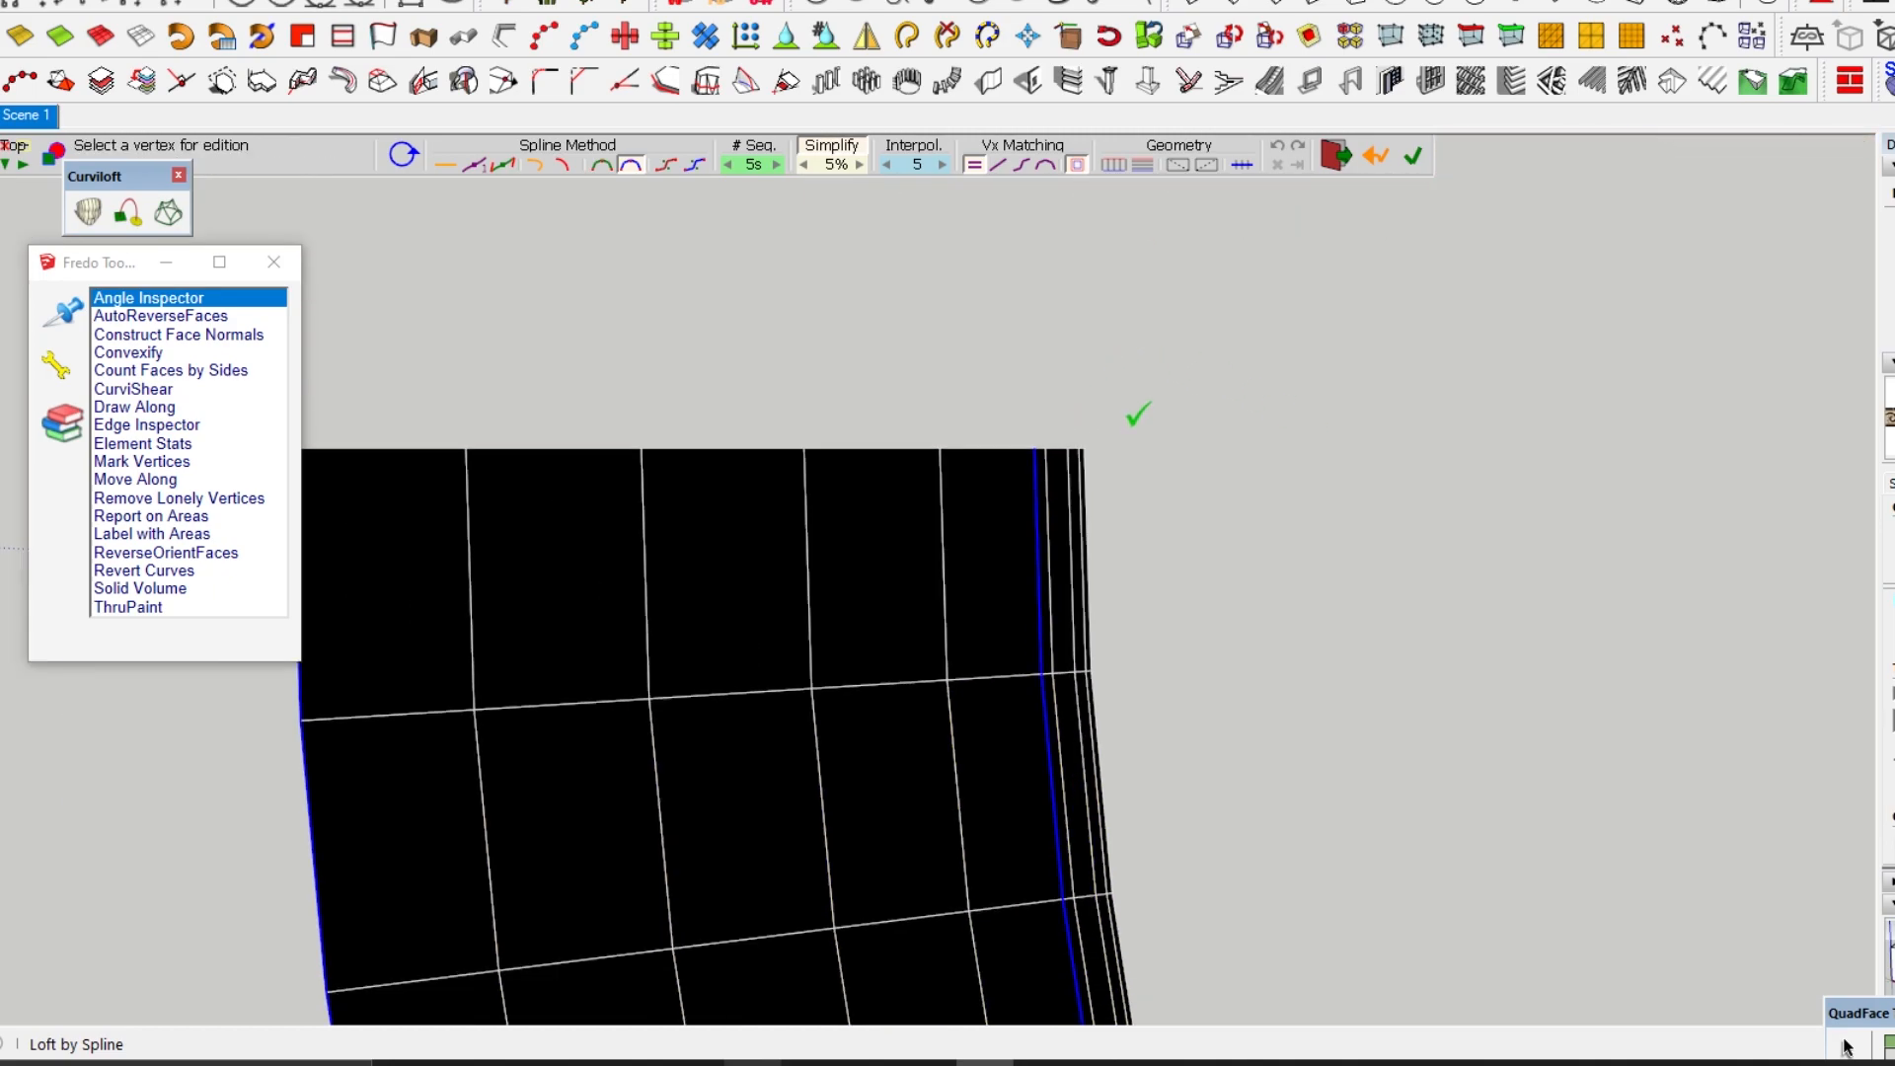
scroll(994, 457, down, 2)
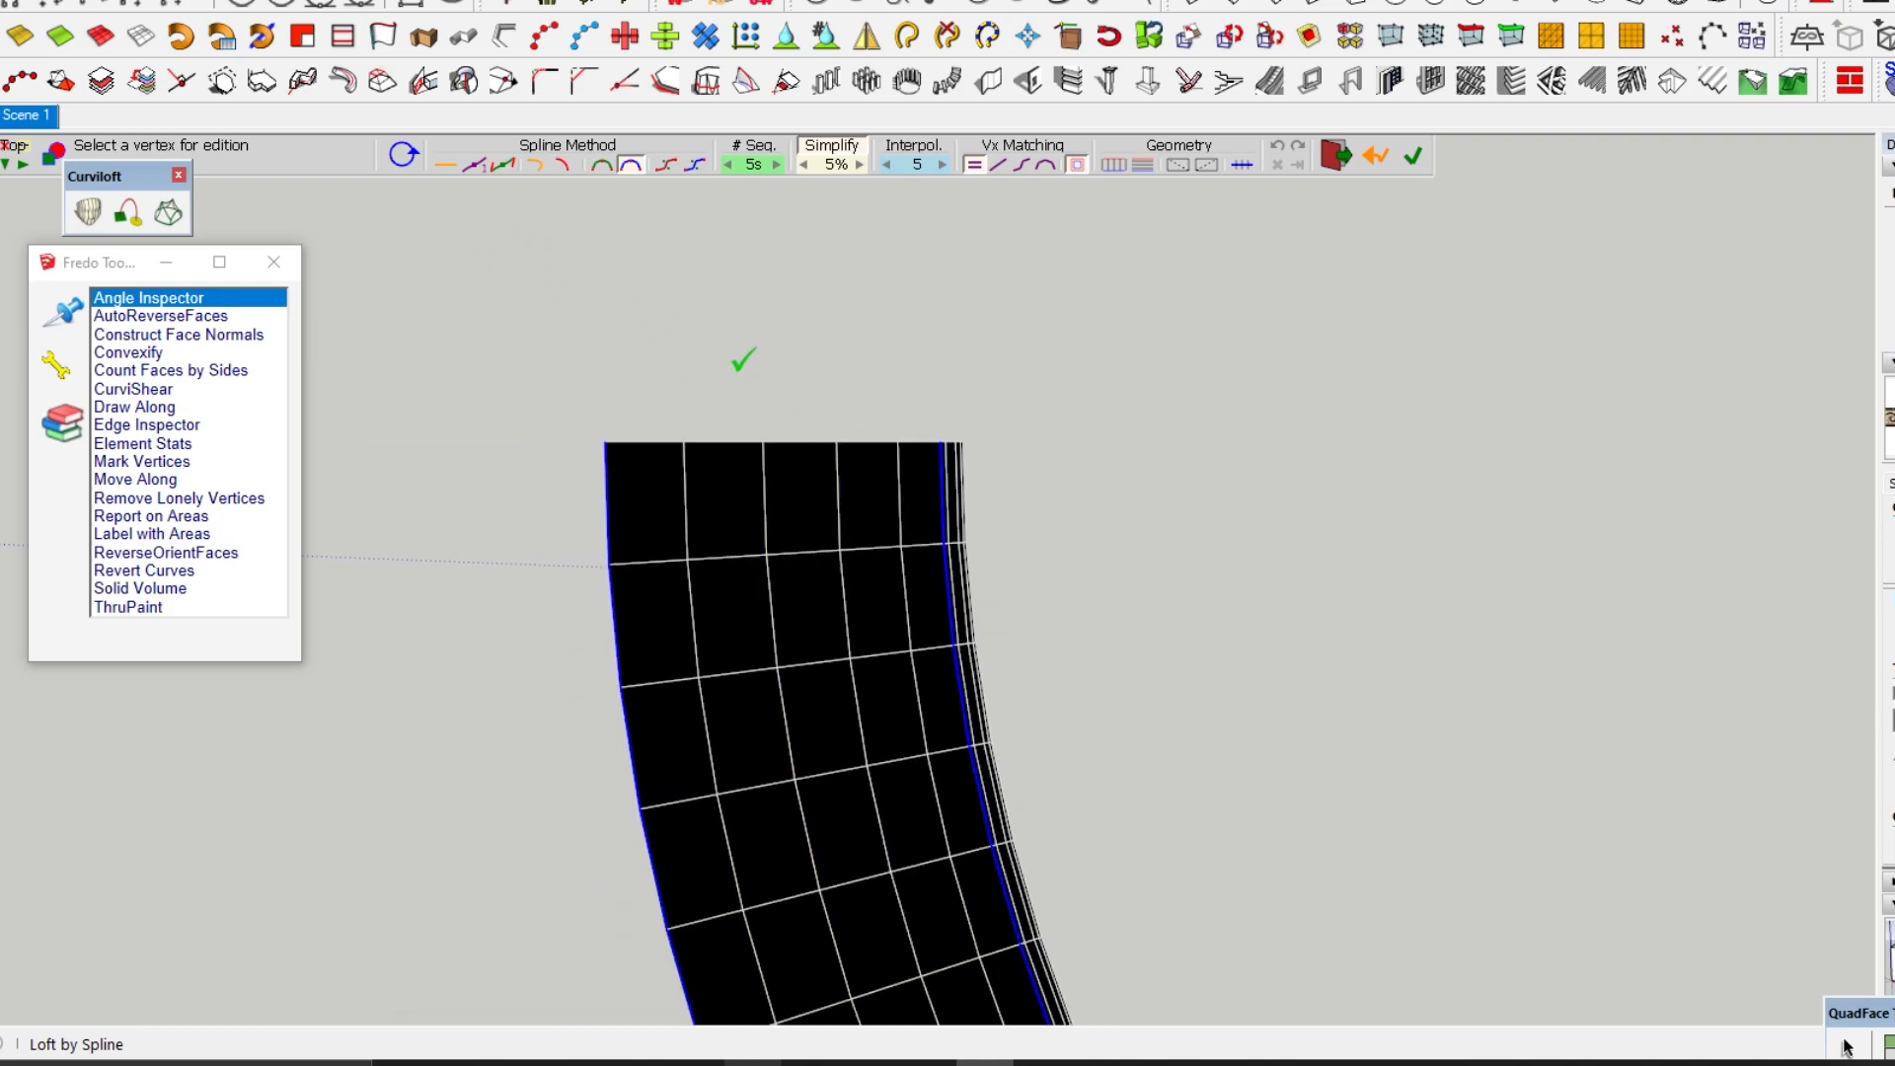
scroll(737, 369, up, 2)
scroll(888, 388, up, 2)
scroll(1180, 486, down, 1)
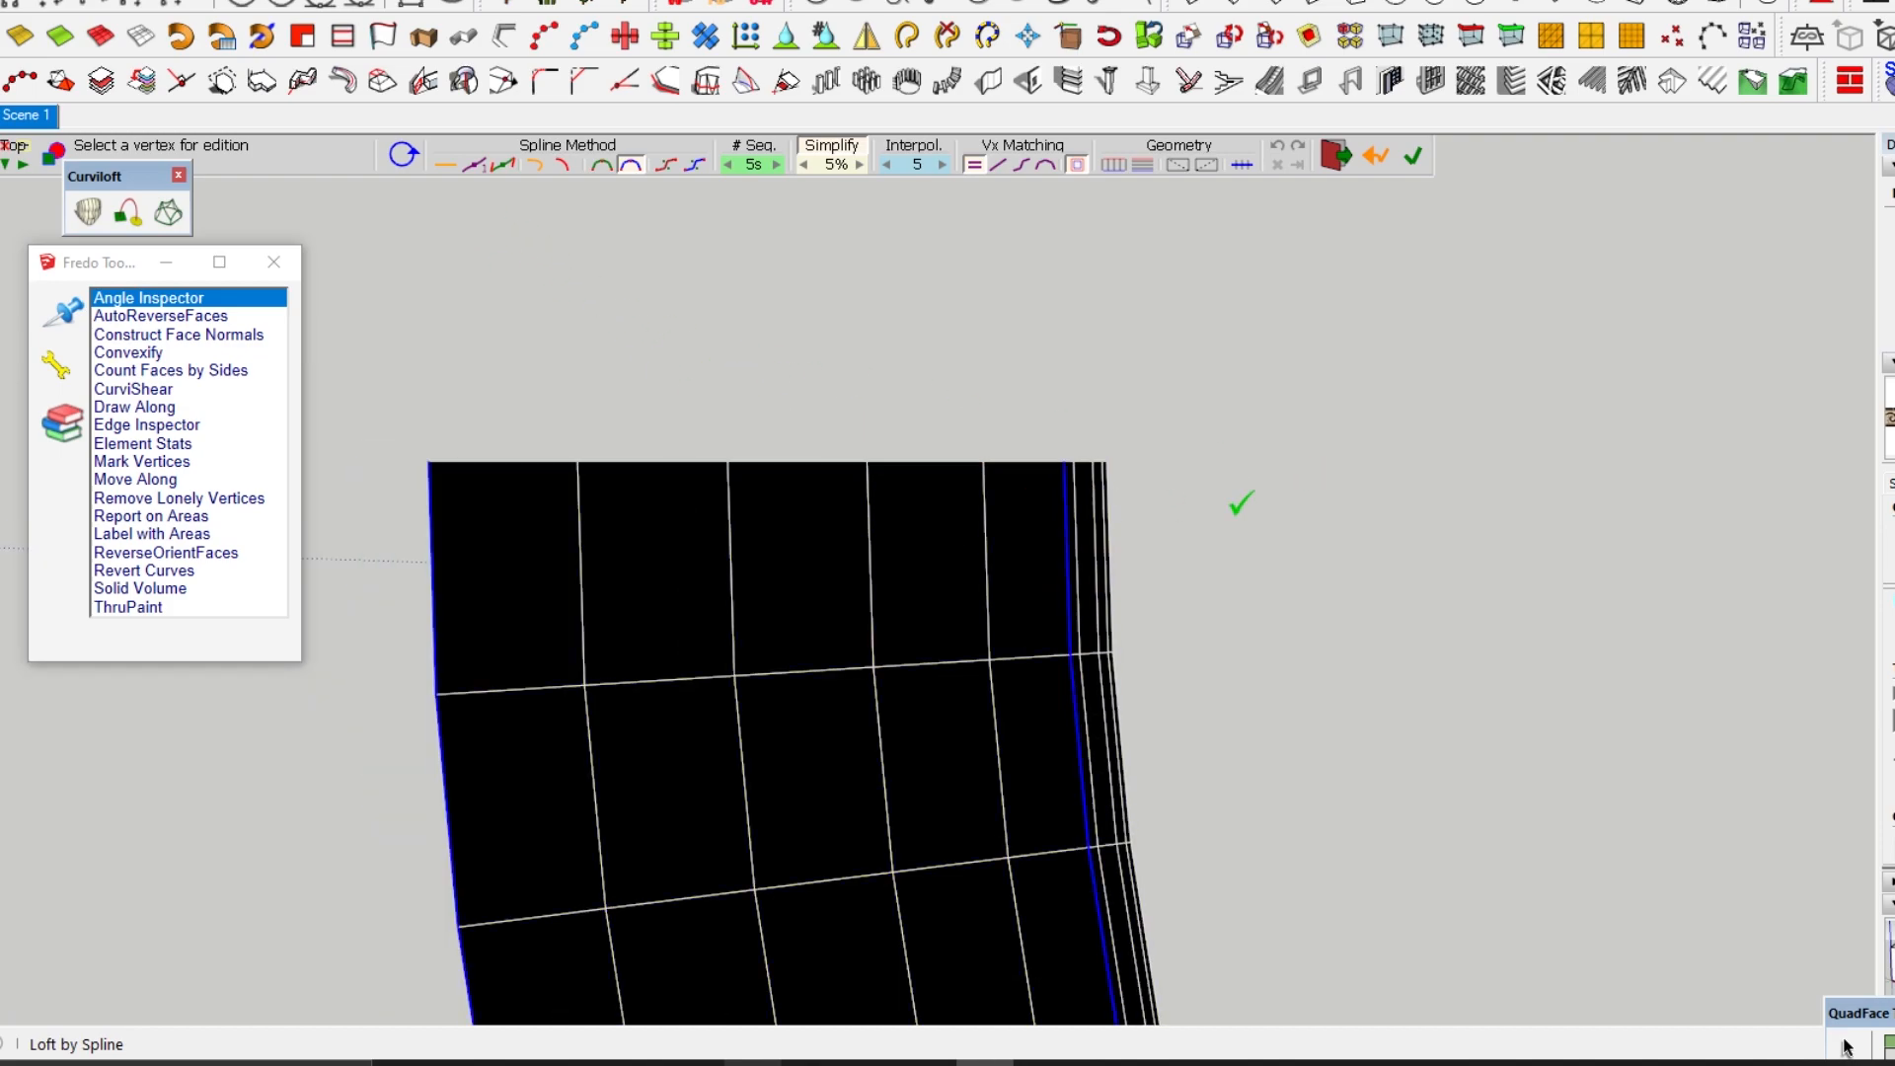
scroll(867, 363, down, 2)
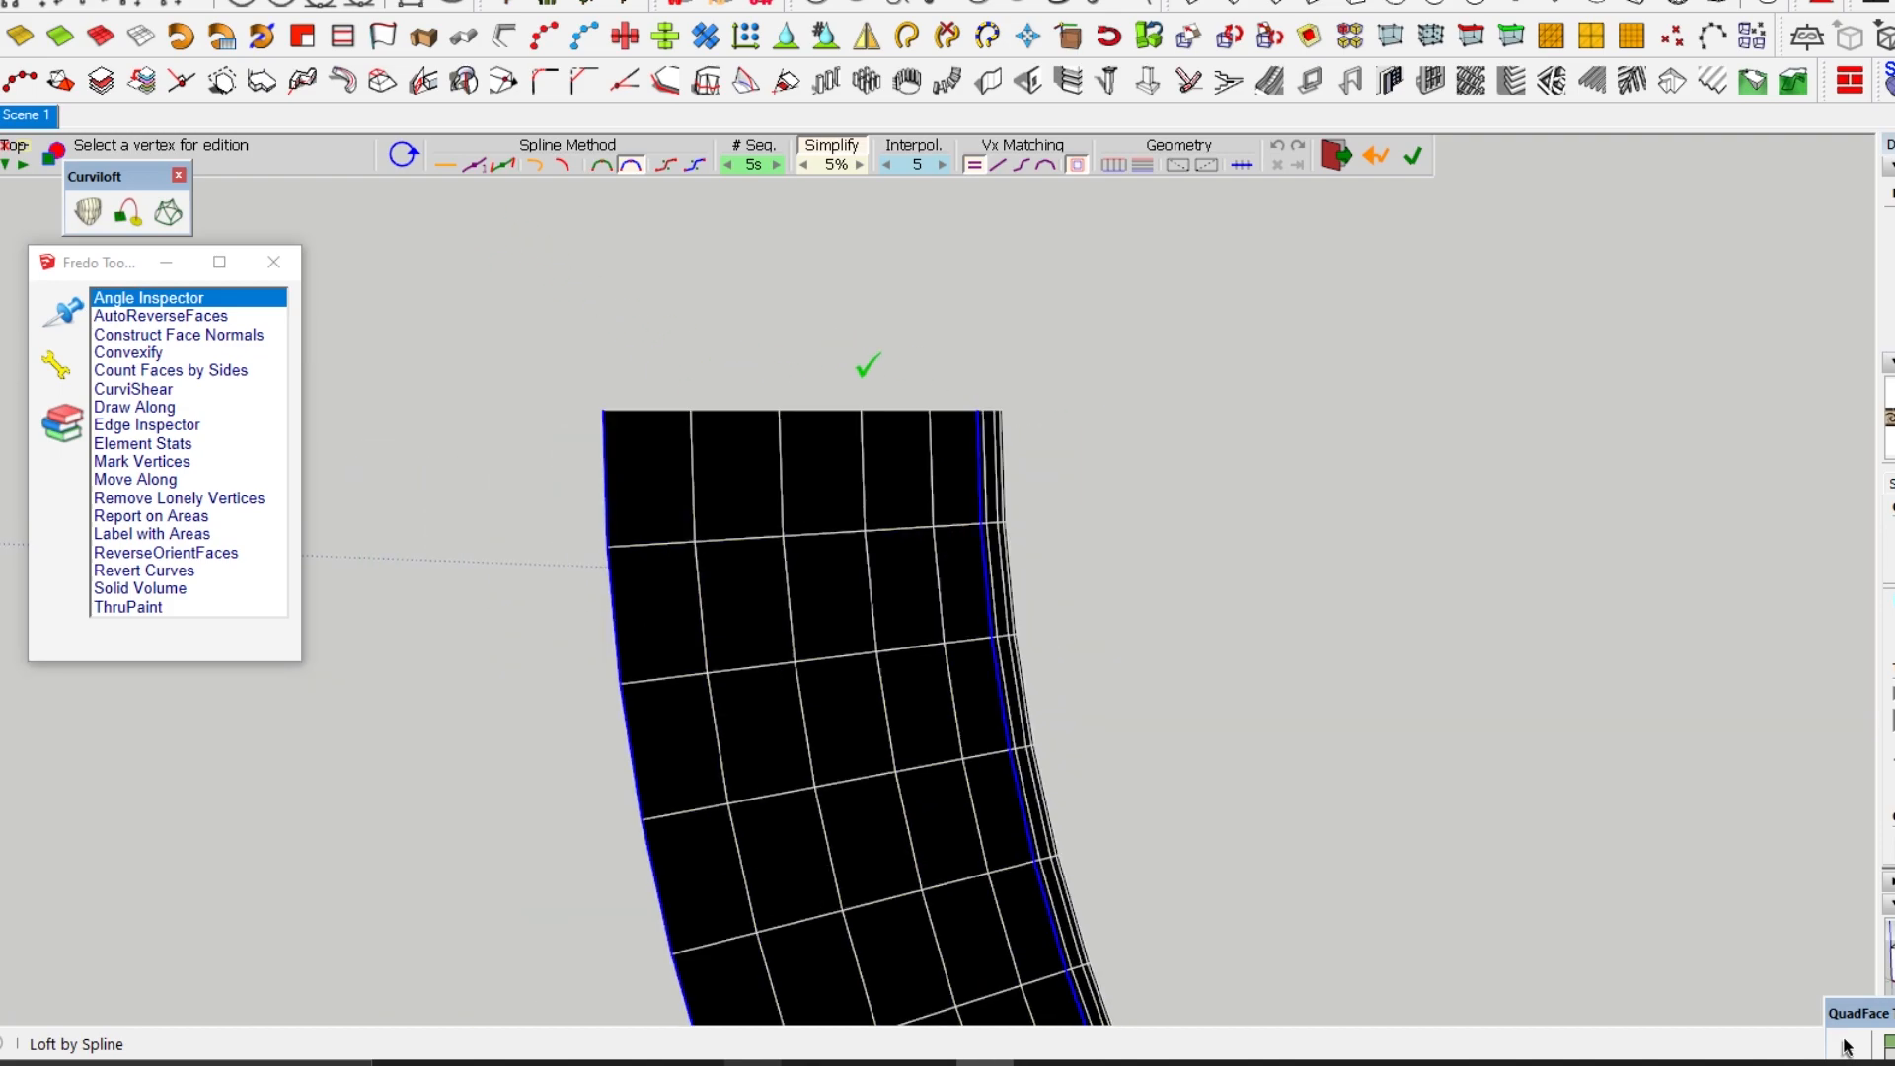
click(456, 170)
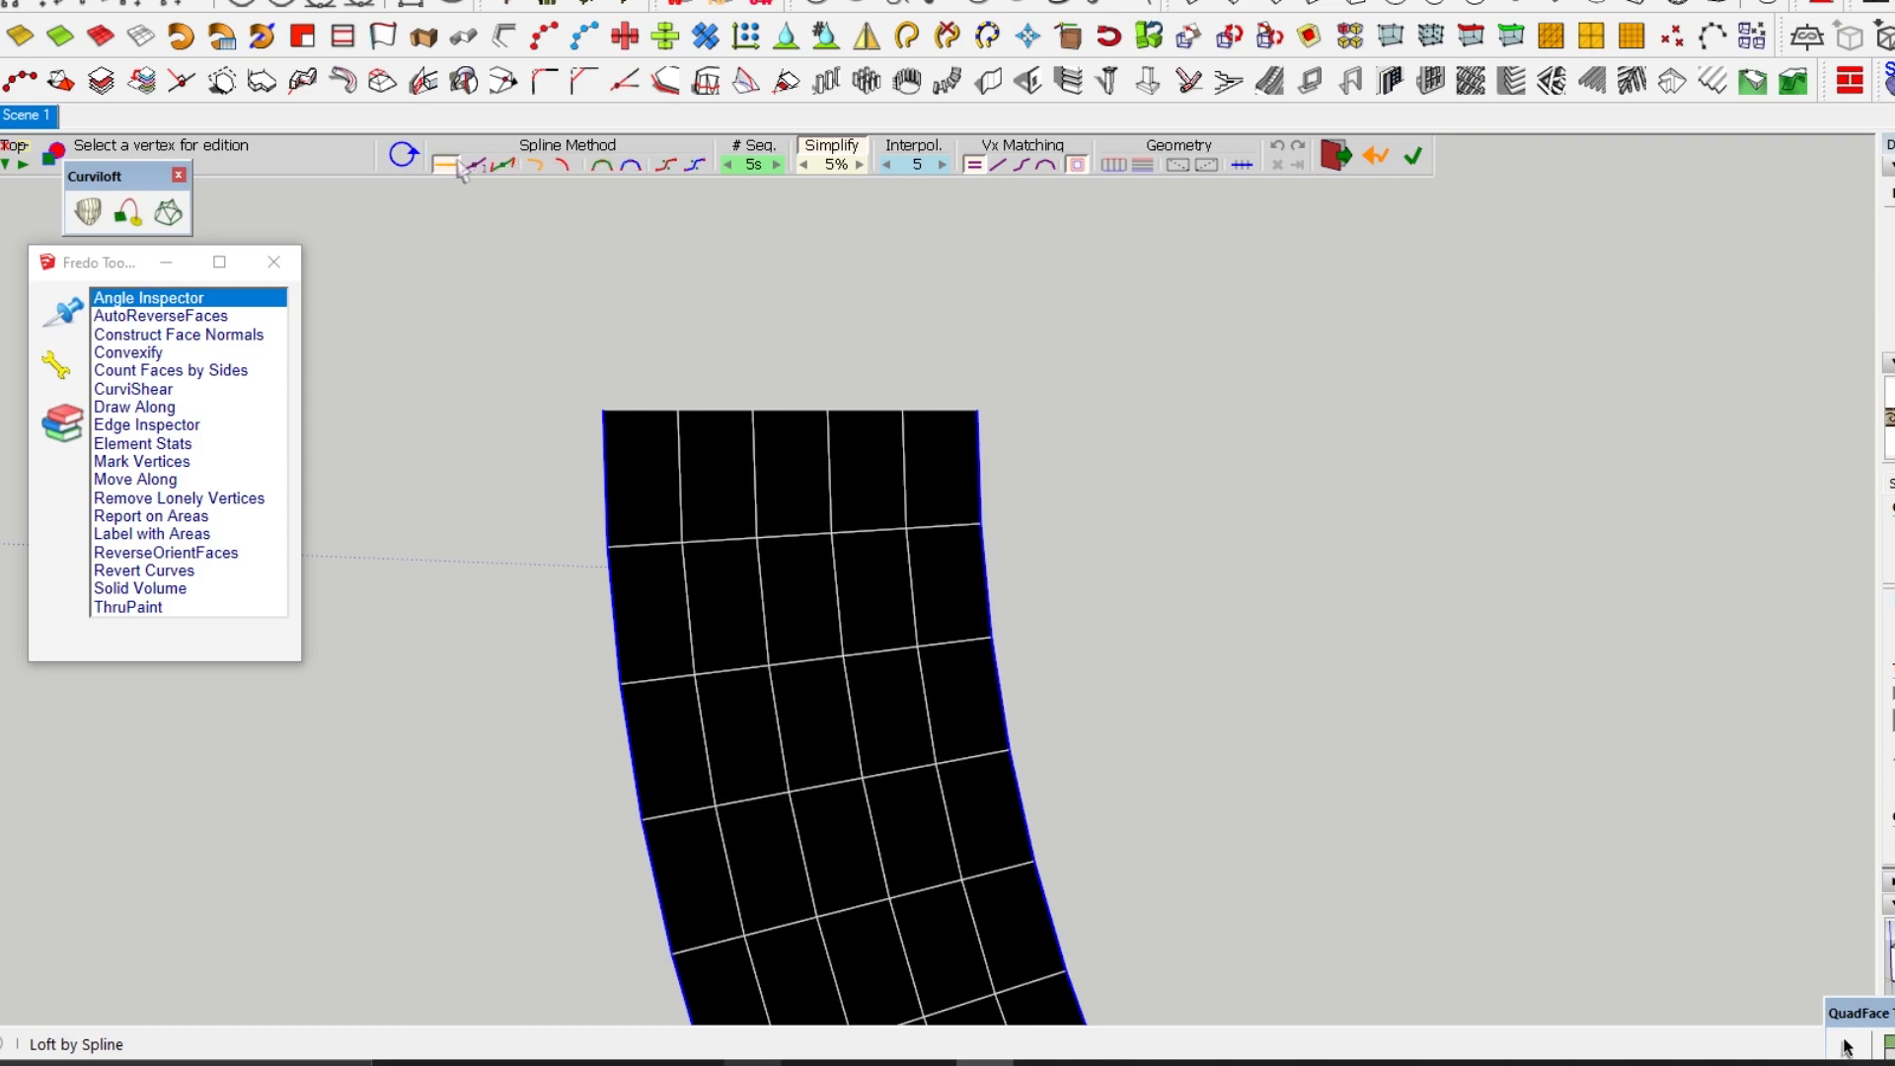
scroll(830, 392, down, 1)
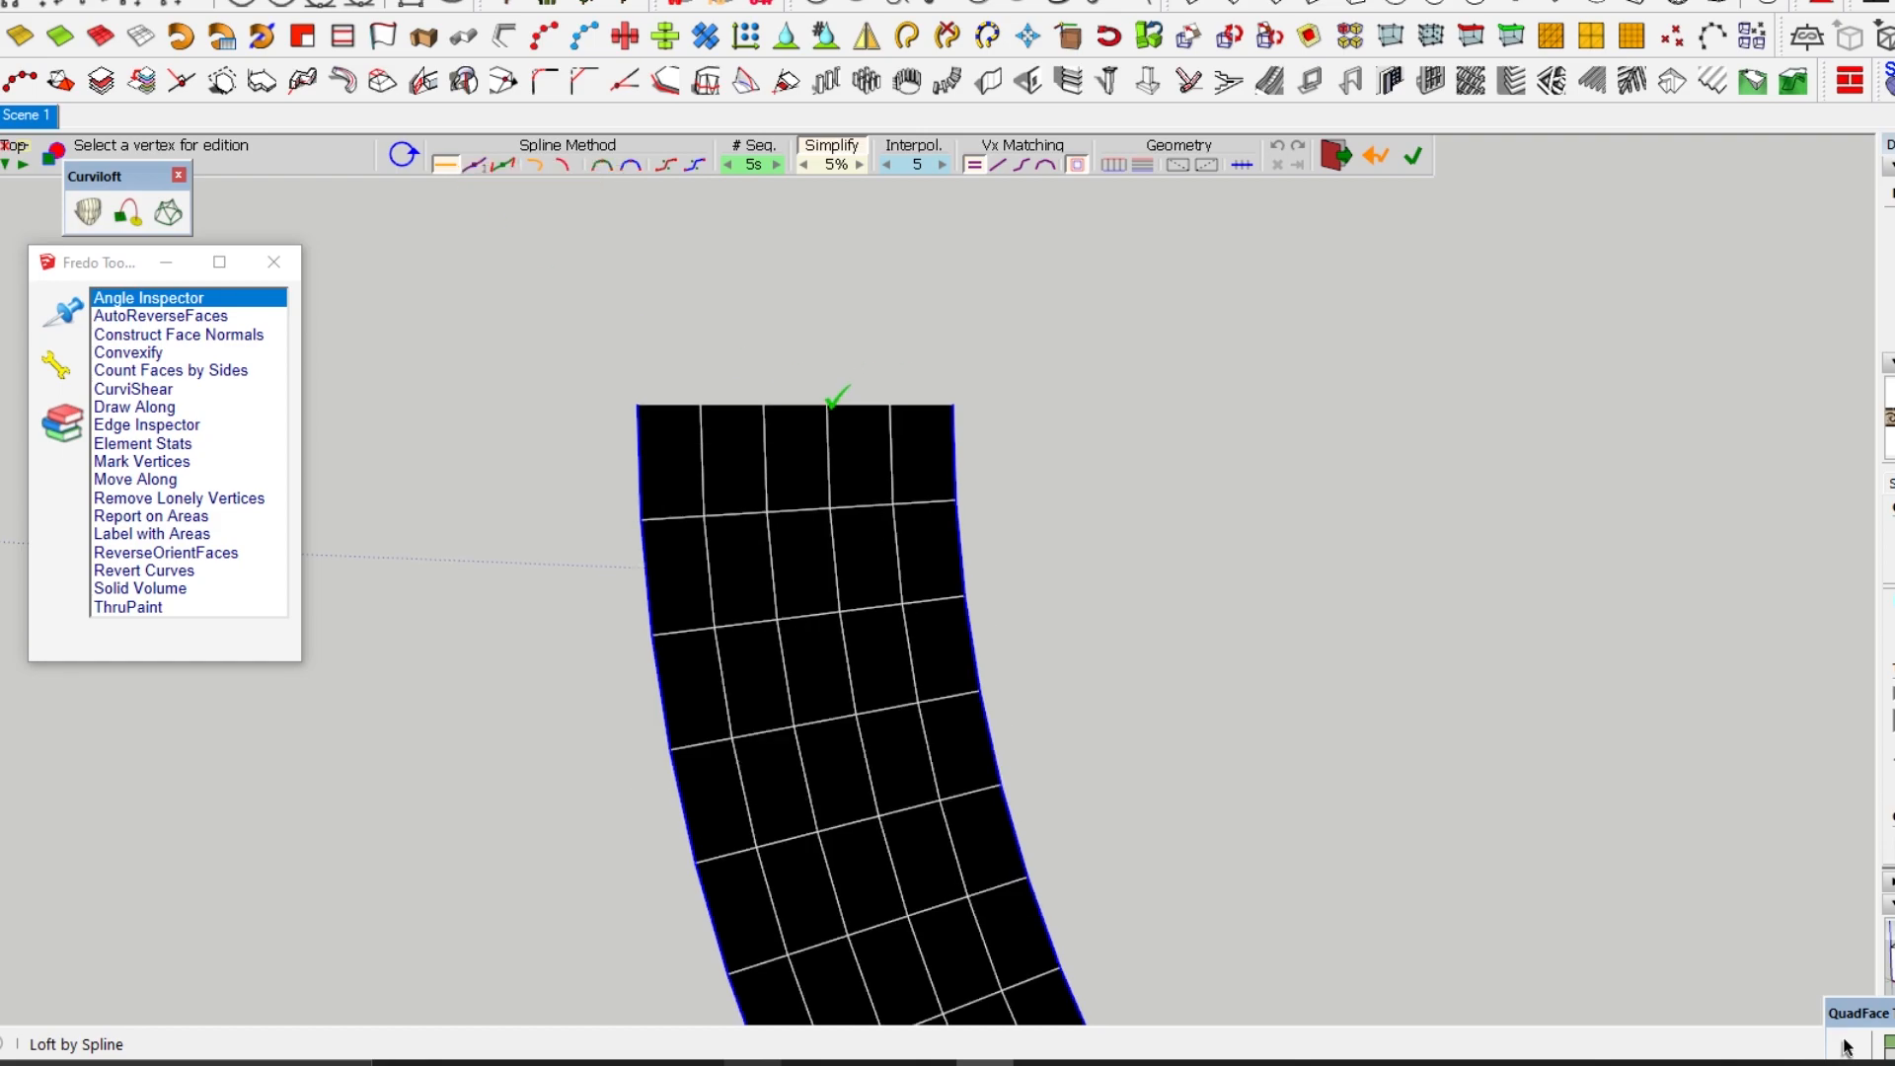
scroll(832, 401, up, 2)
- Try a curved spline method, restore the straight-line method and generate the loft surface
click(553, 175)
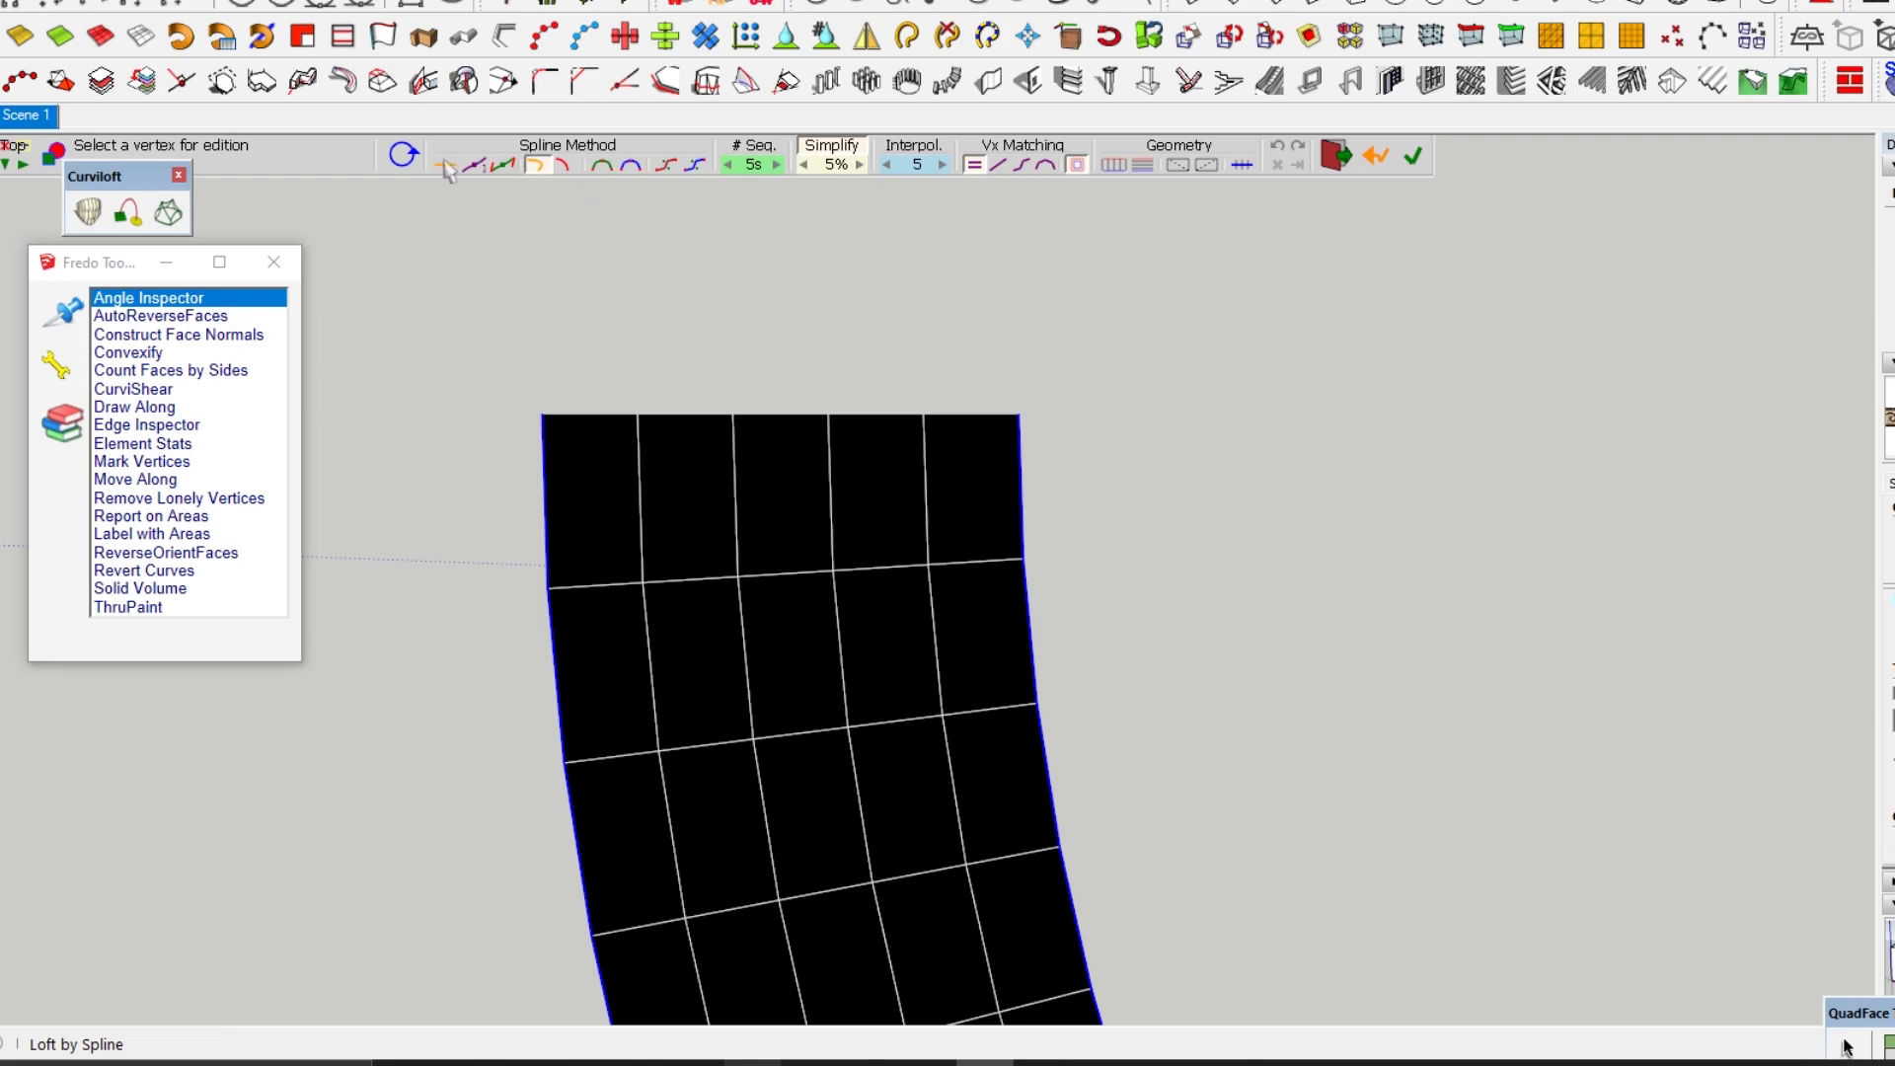
scroll(901, 312, down, 5)
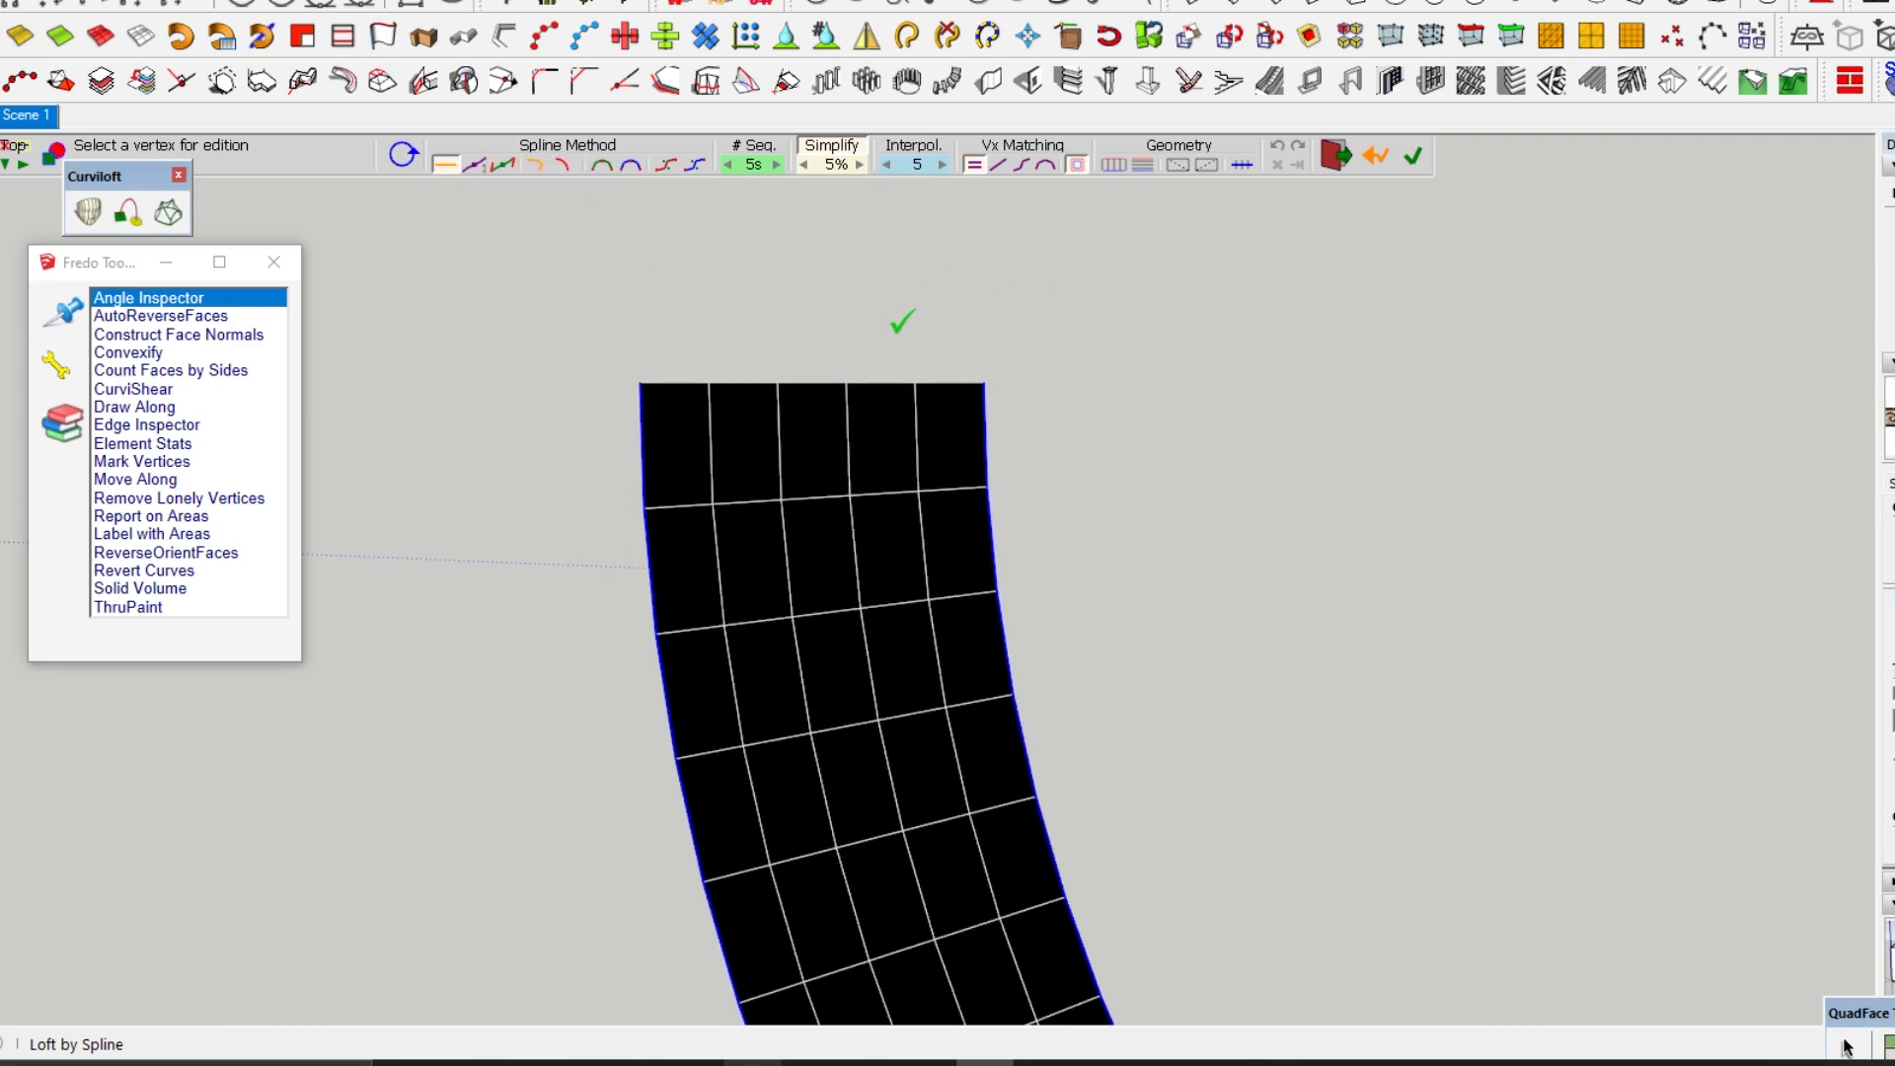
scroll(720, 663, up, 8)
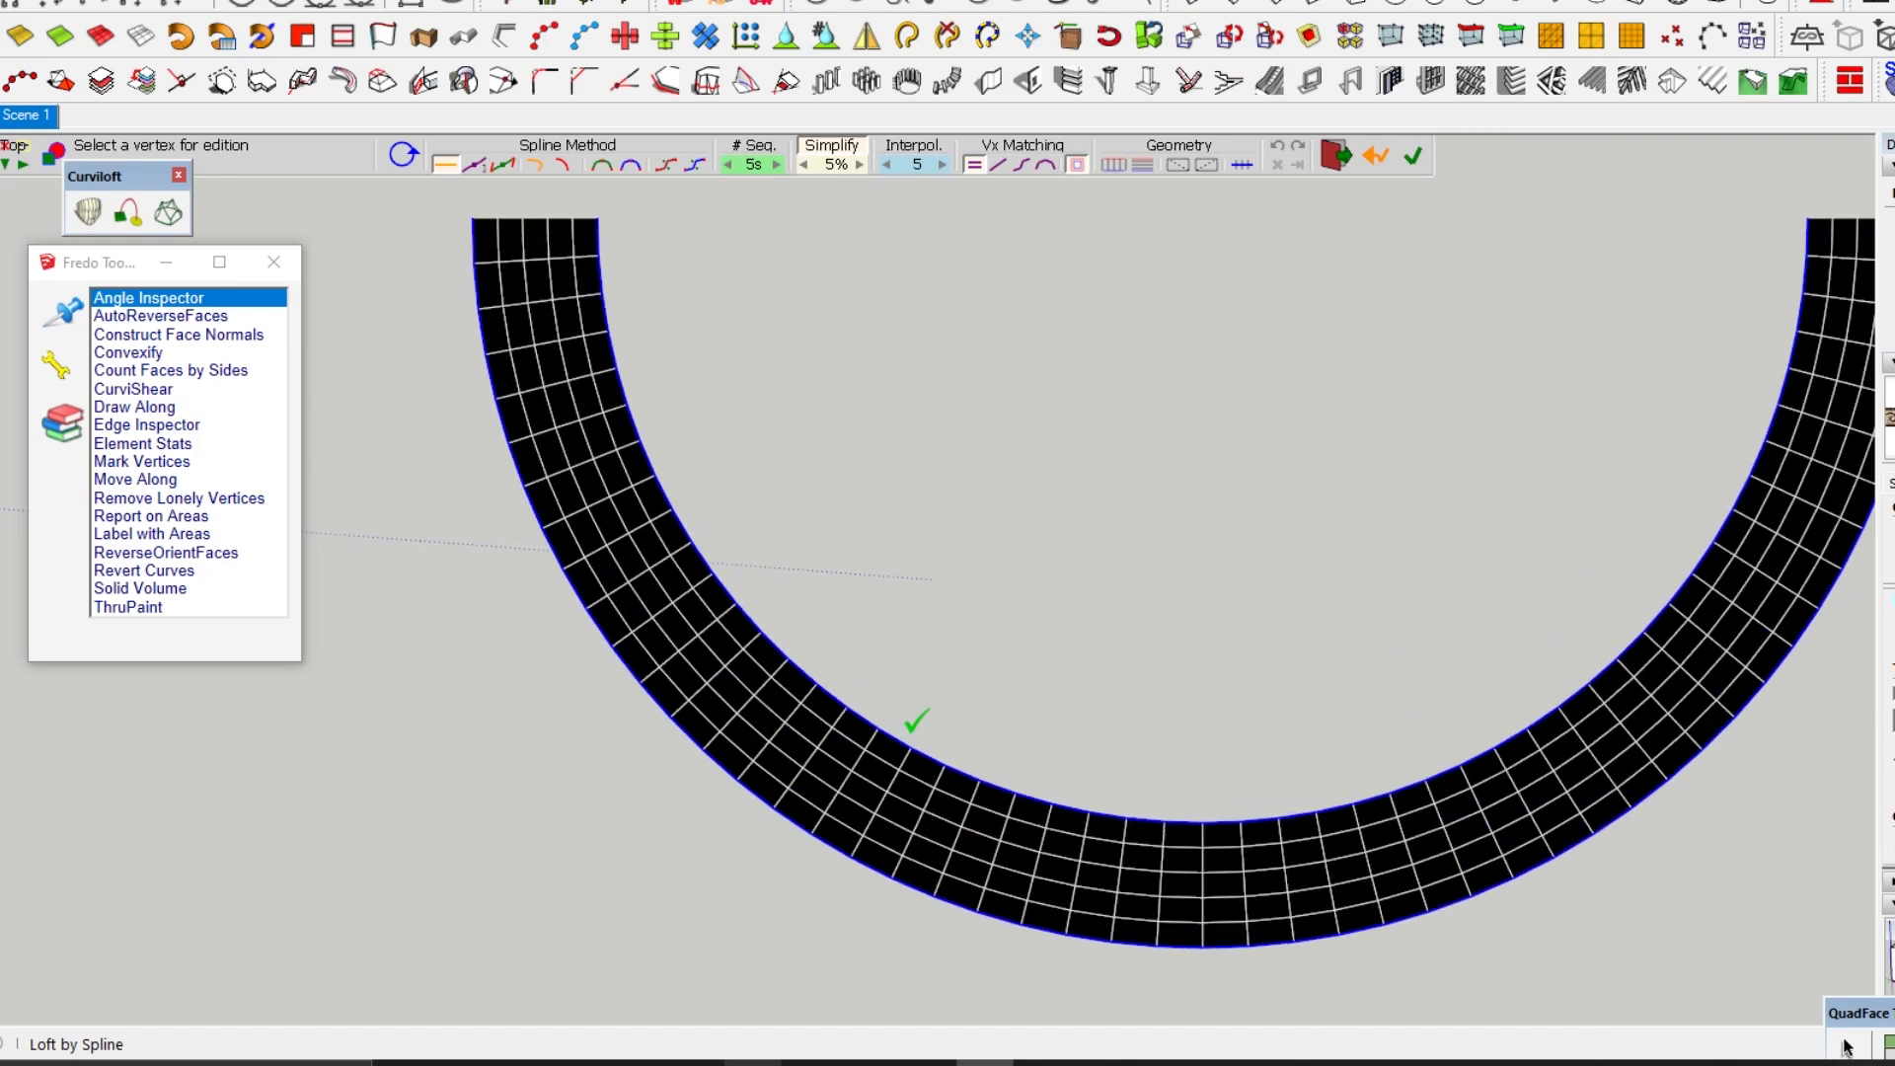
scroll(748, 706, down, 5)
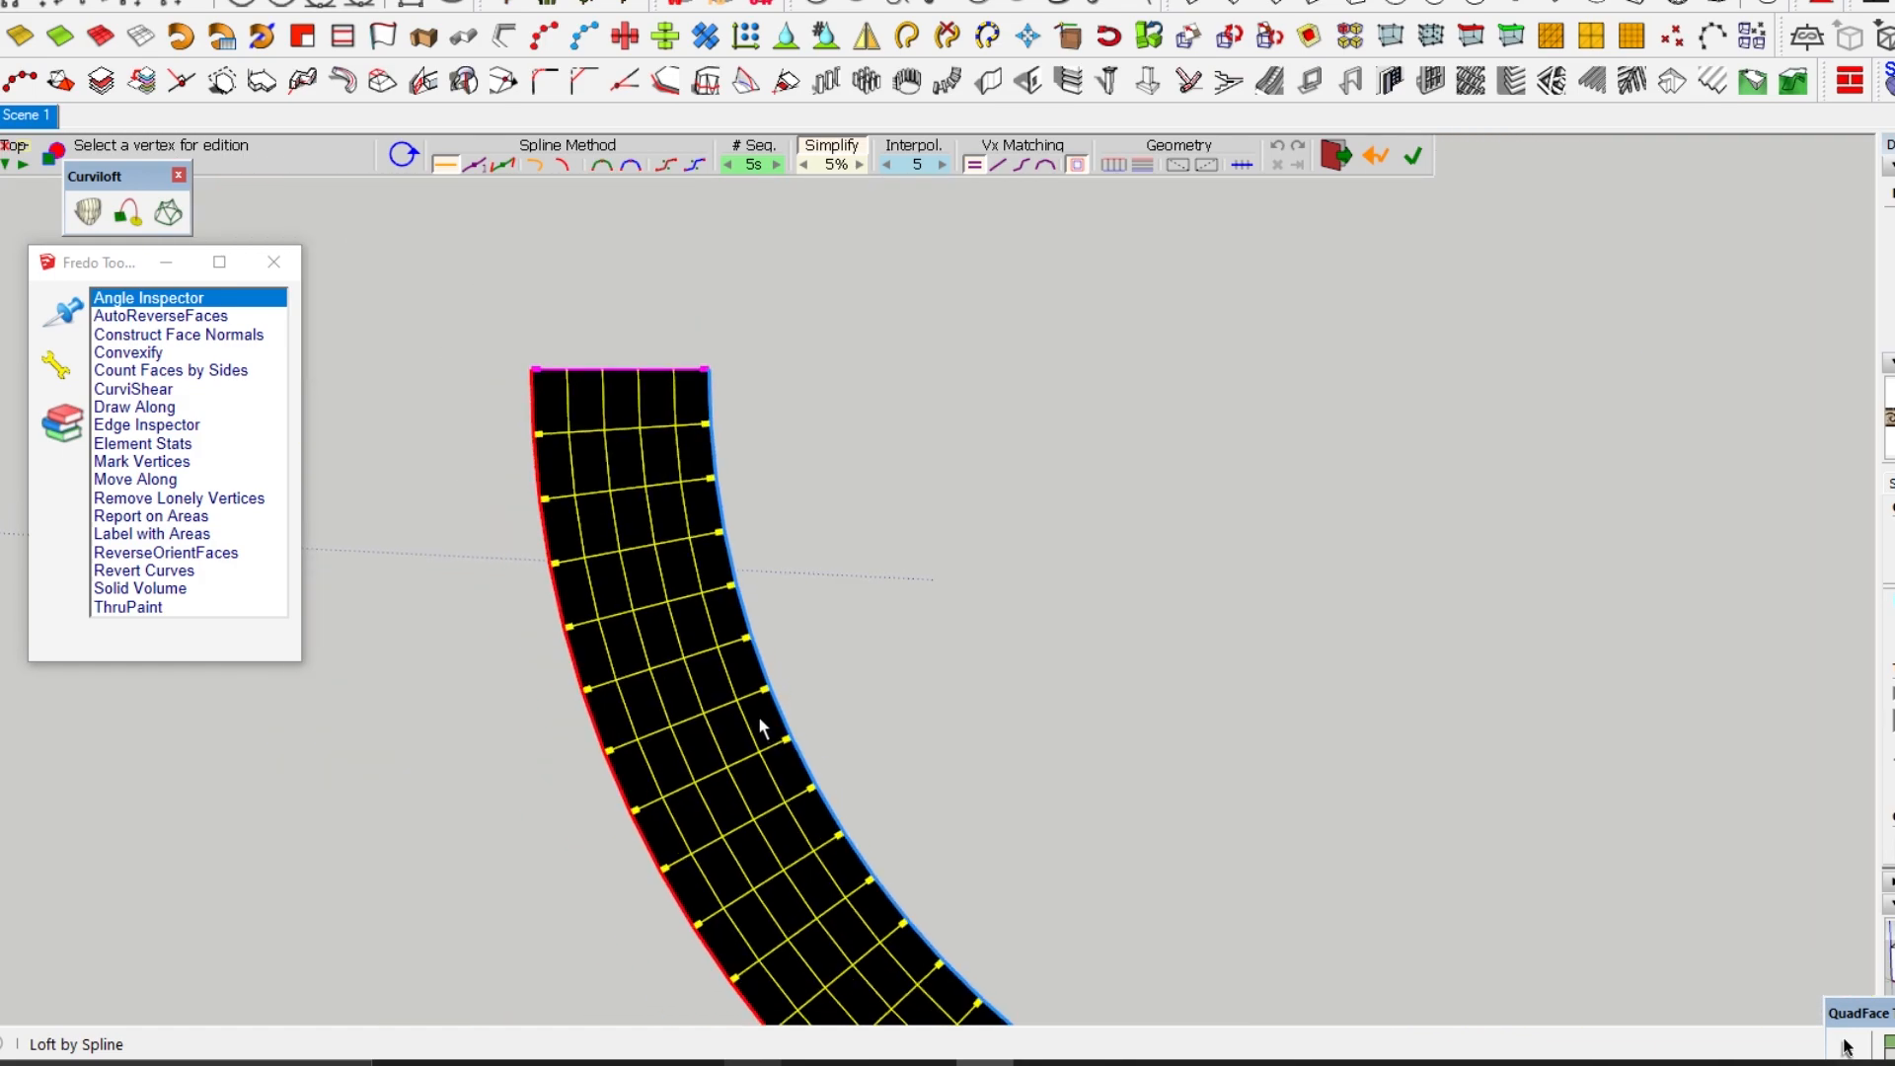
scroll(582, 454, up, 3)
click(1416, 159)
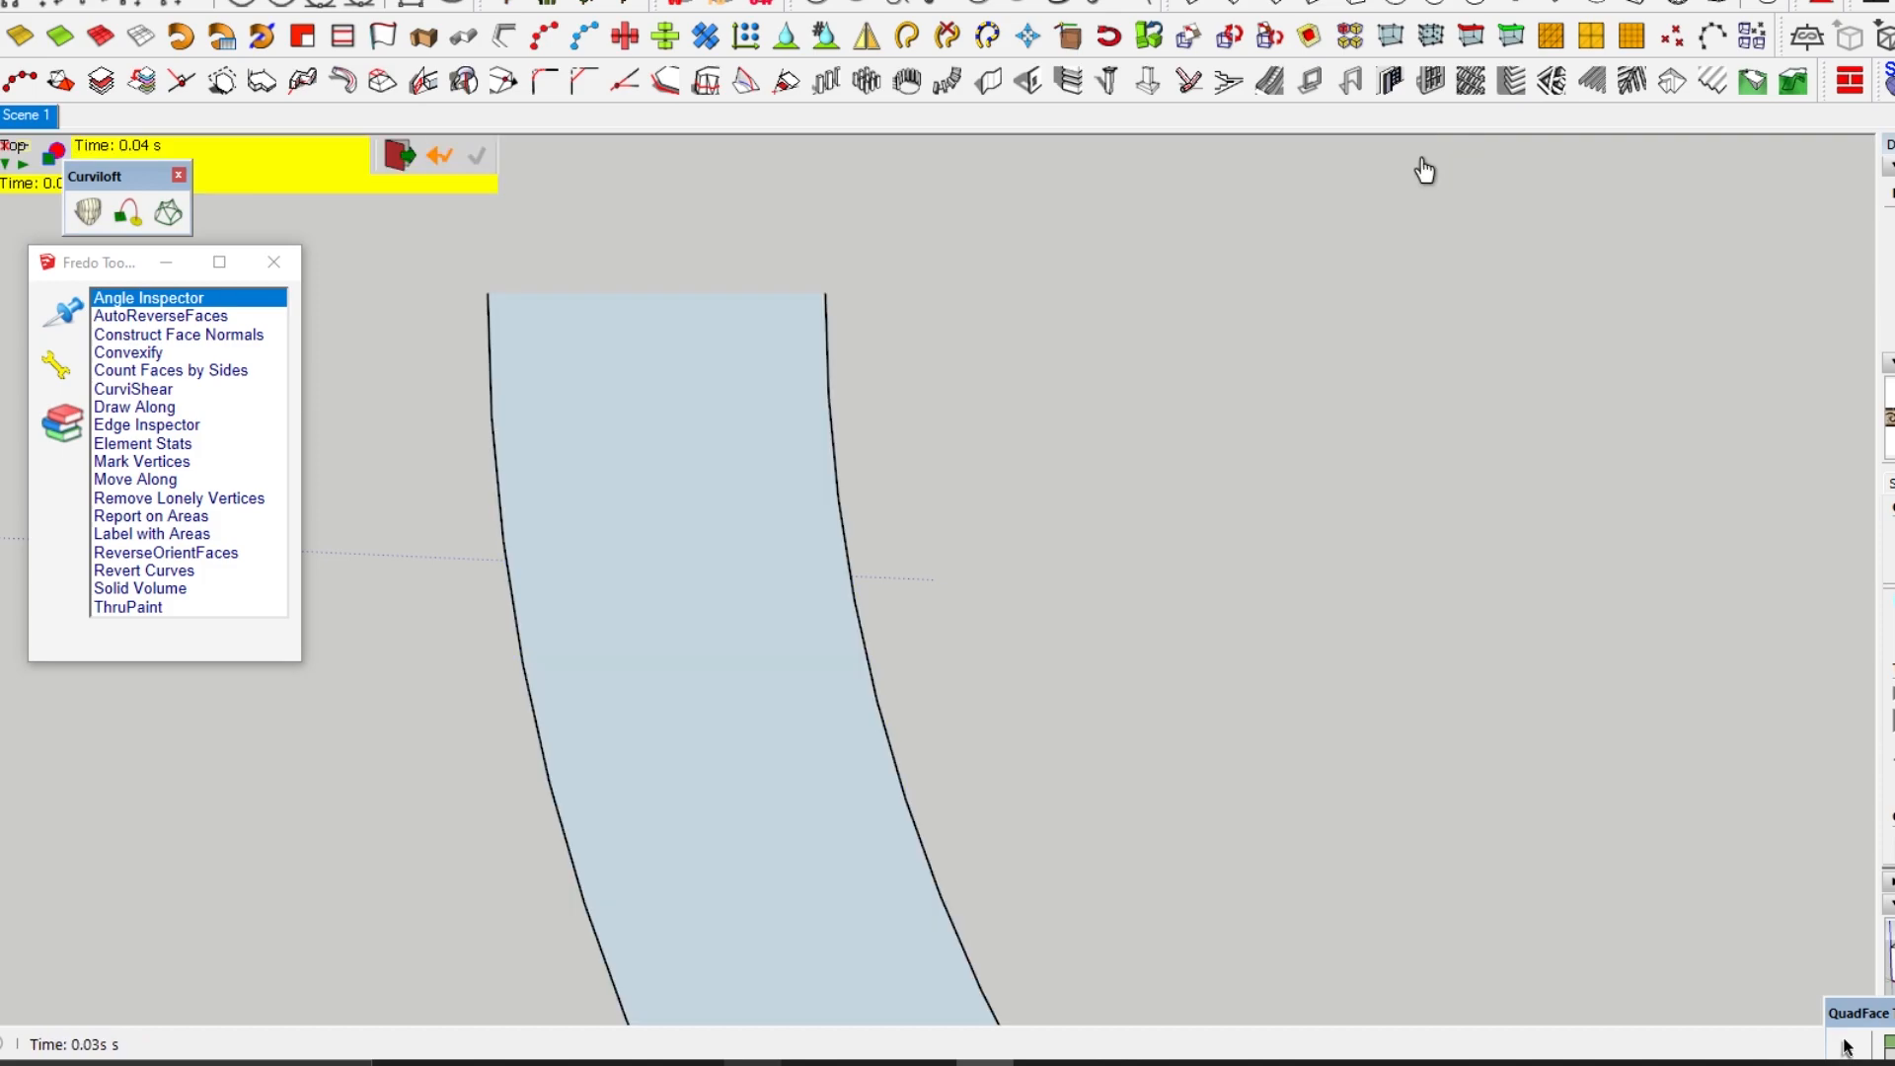
scroll(770, 414, down, 8)
key(space)
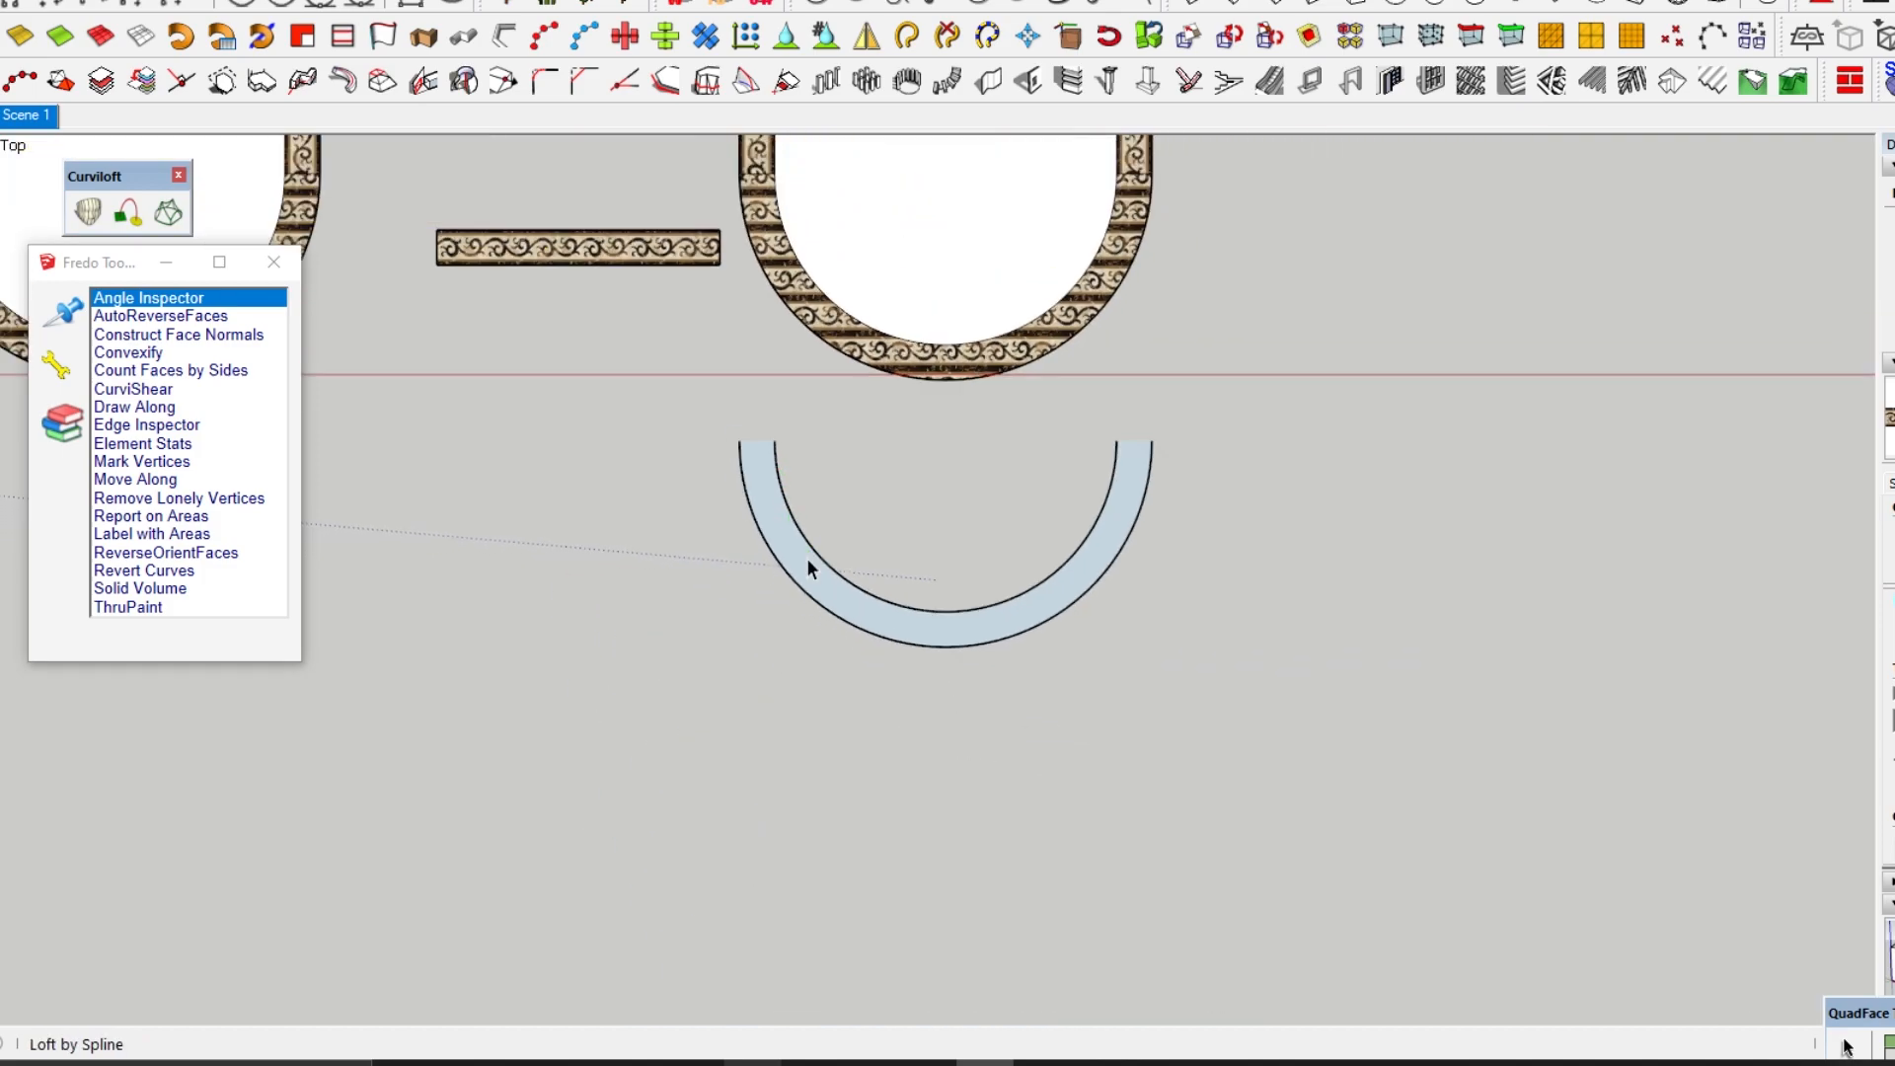
- Explode the lofted semicircular band's group into loose geometry
click(845, 602)
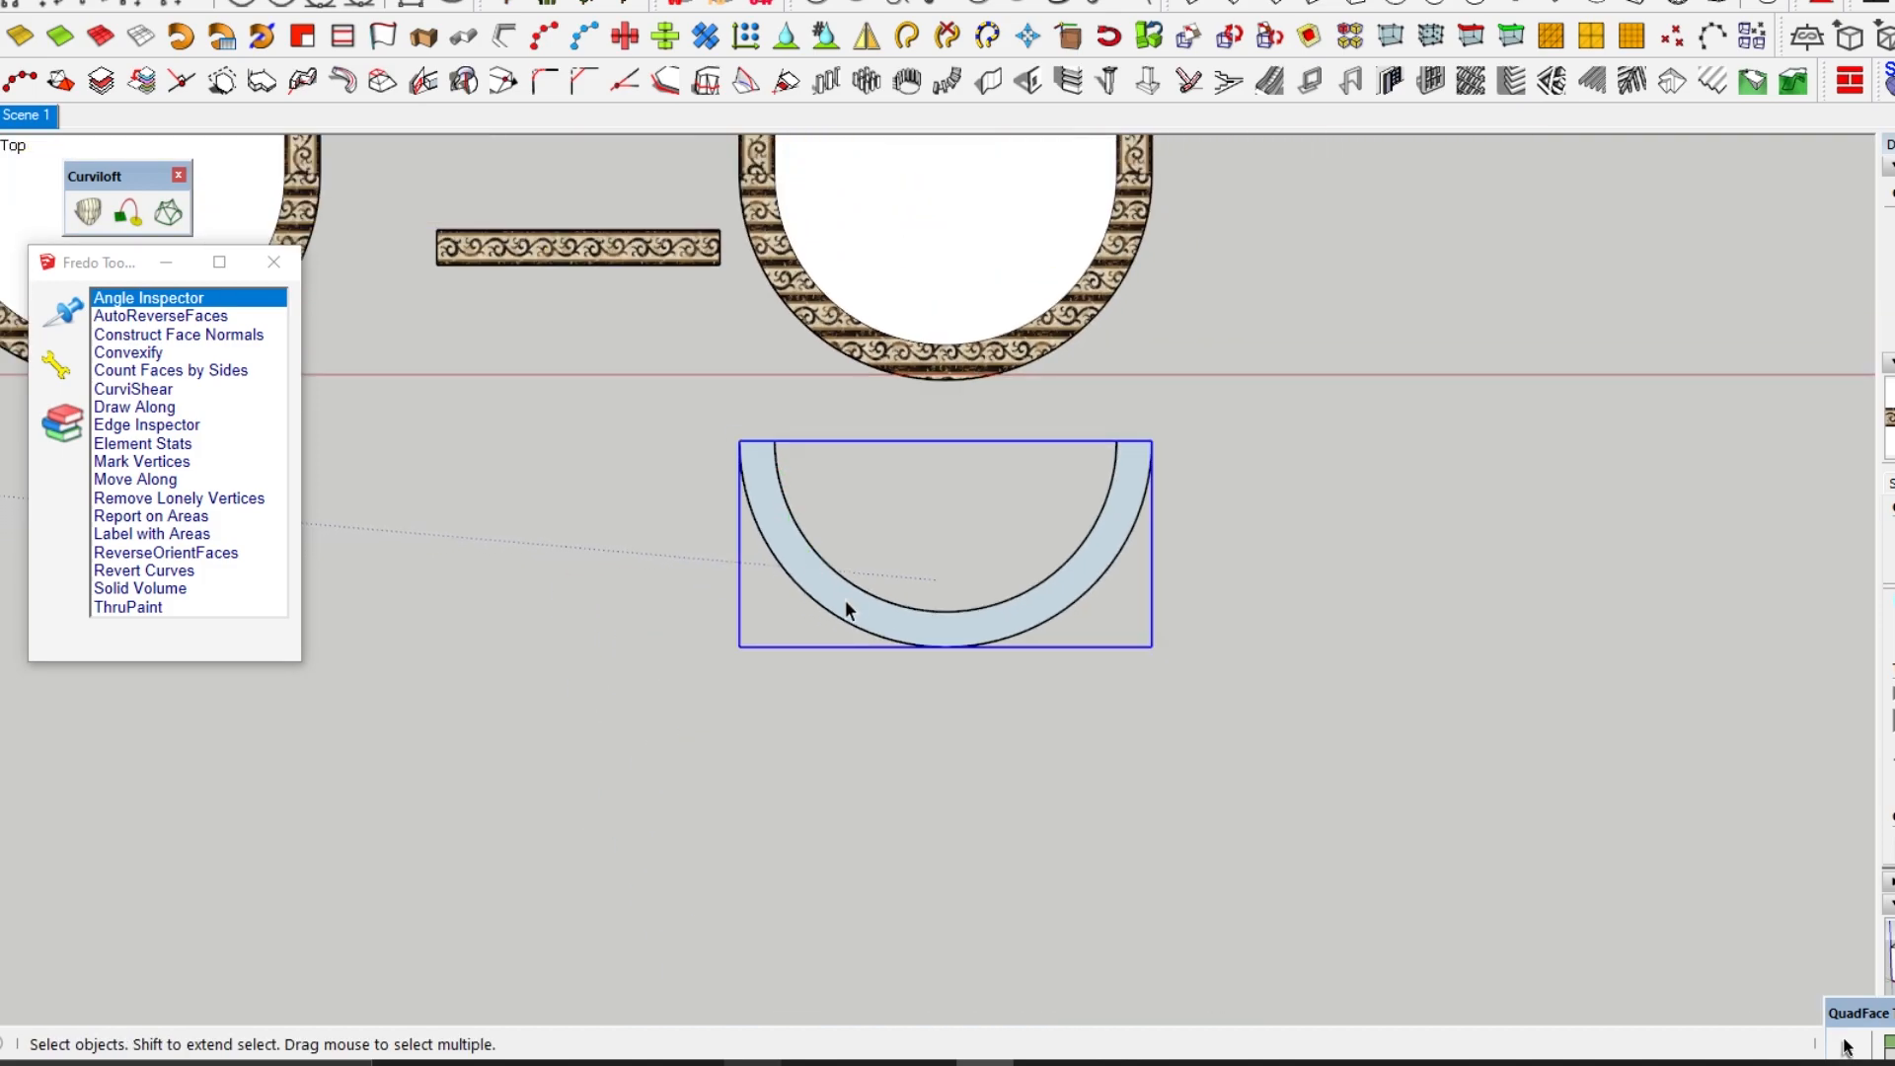
right_click(845, 610)
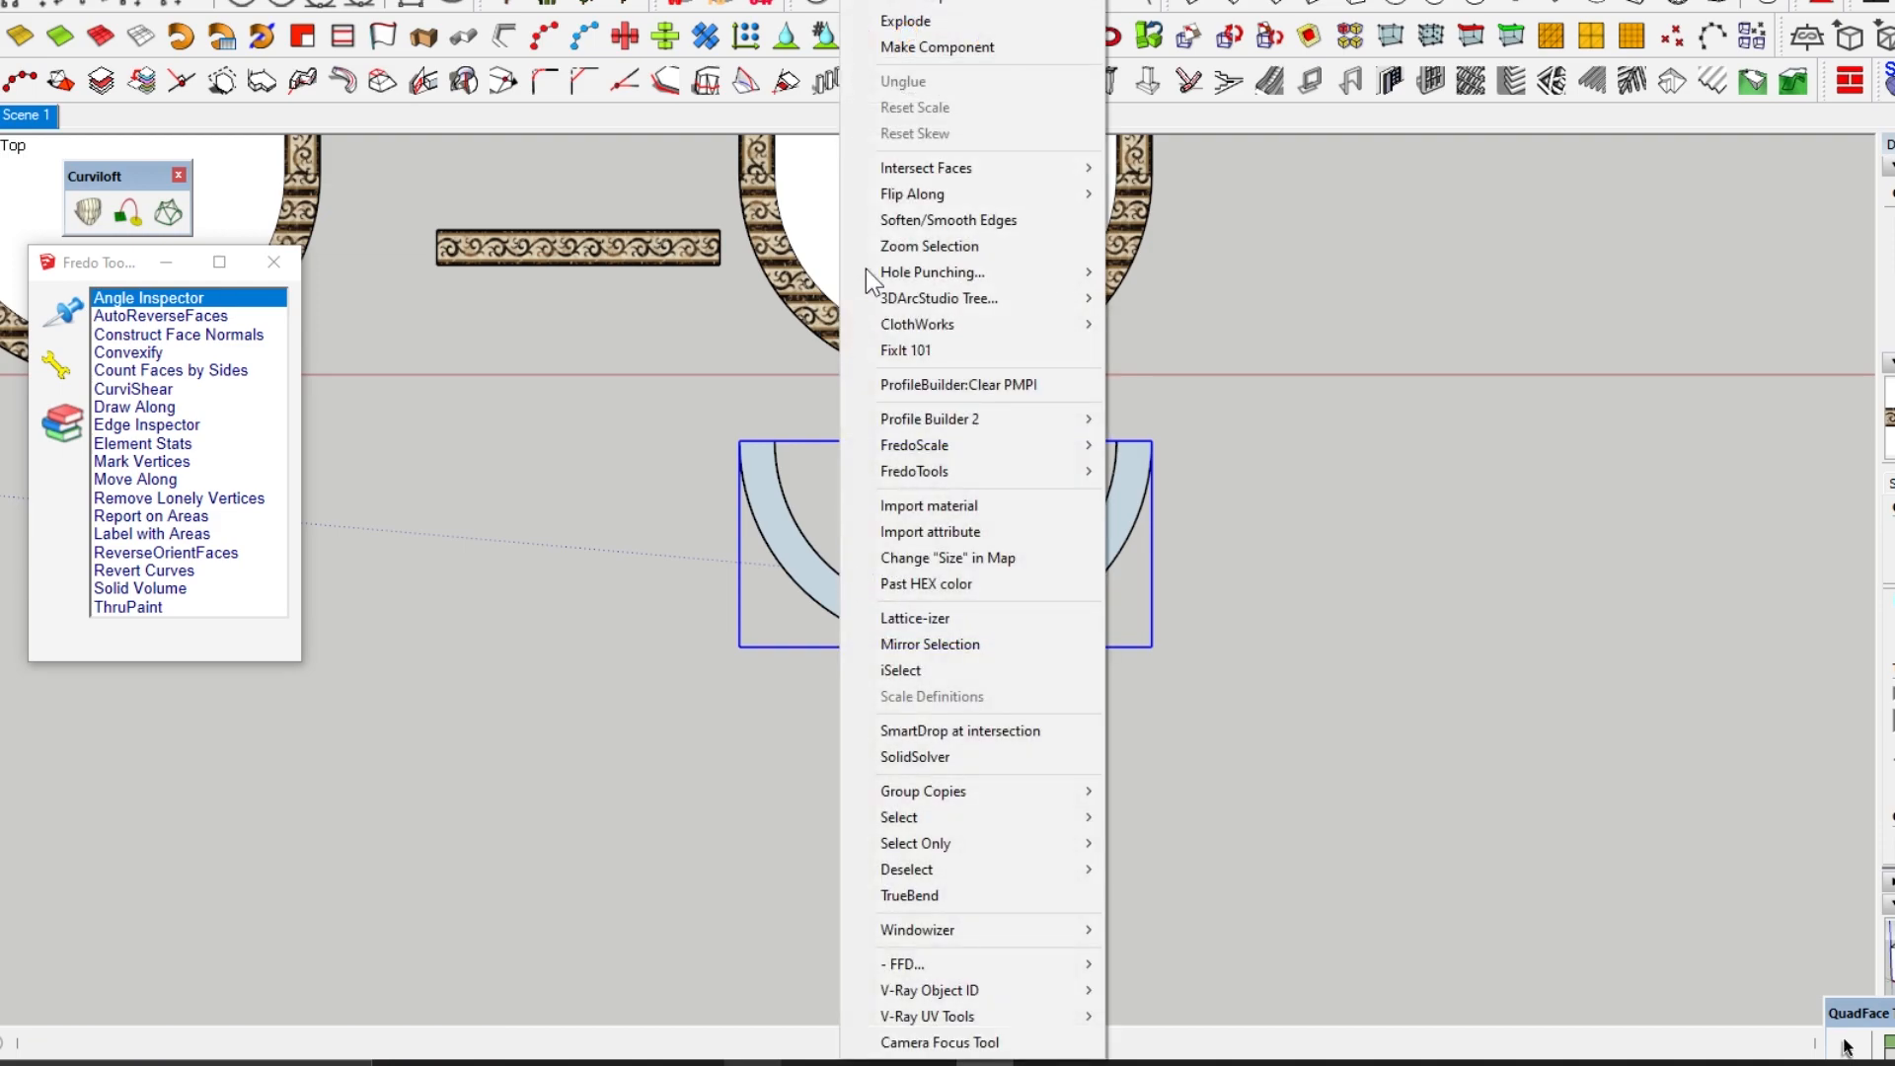
click(940, 22)
scroll(863, 624, up, 3)
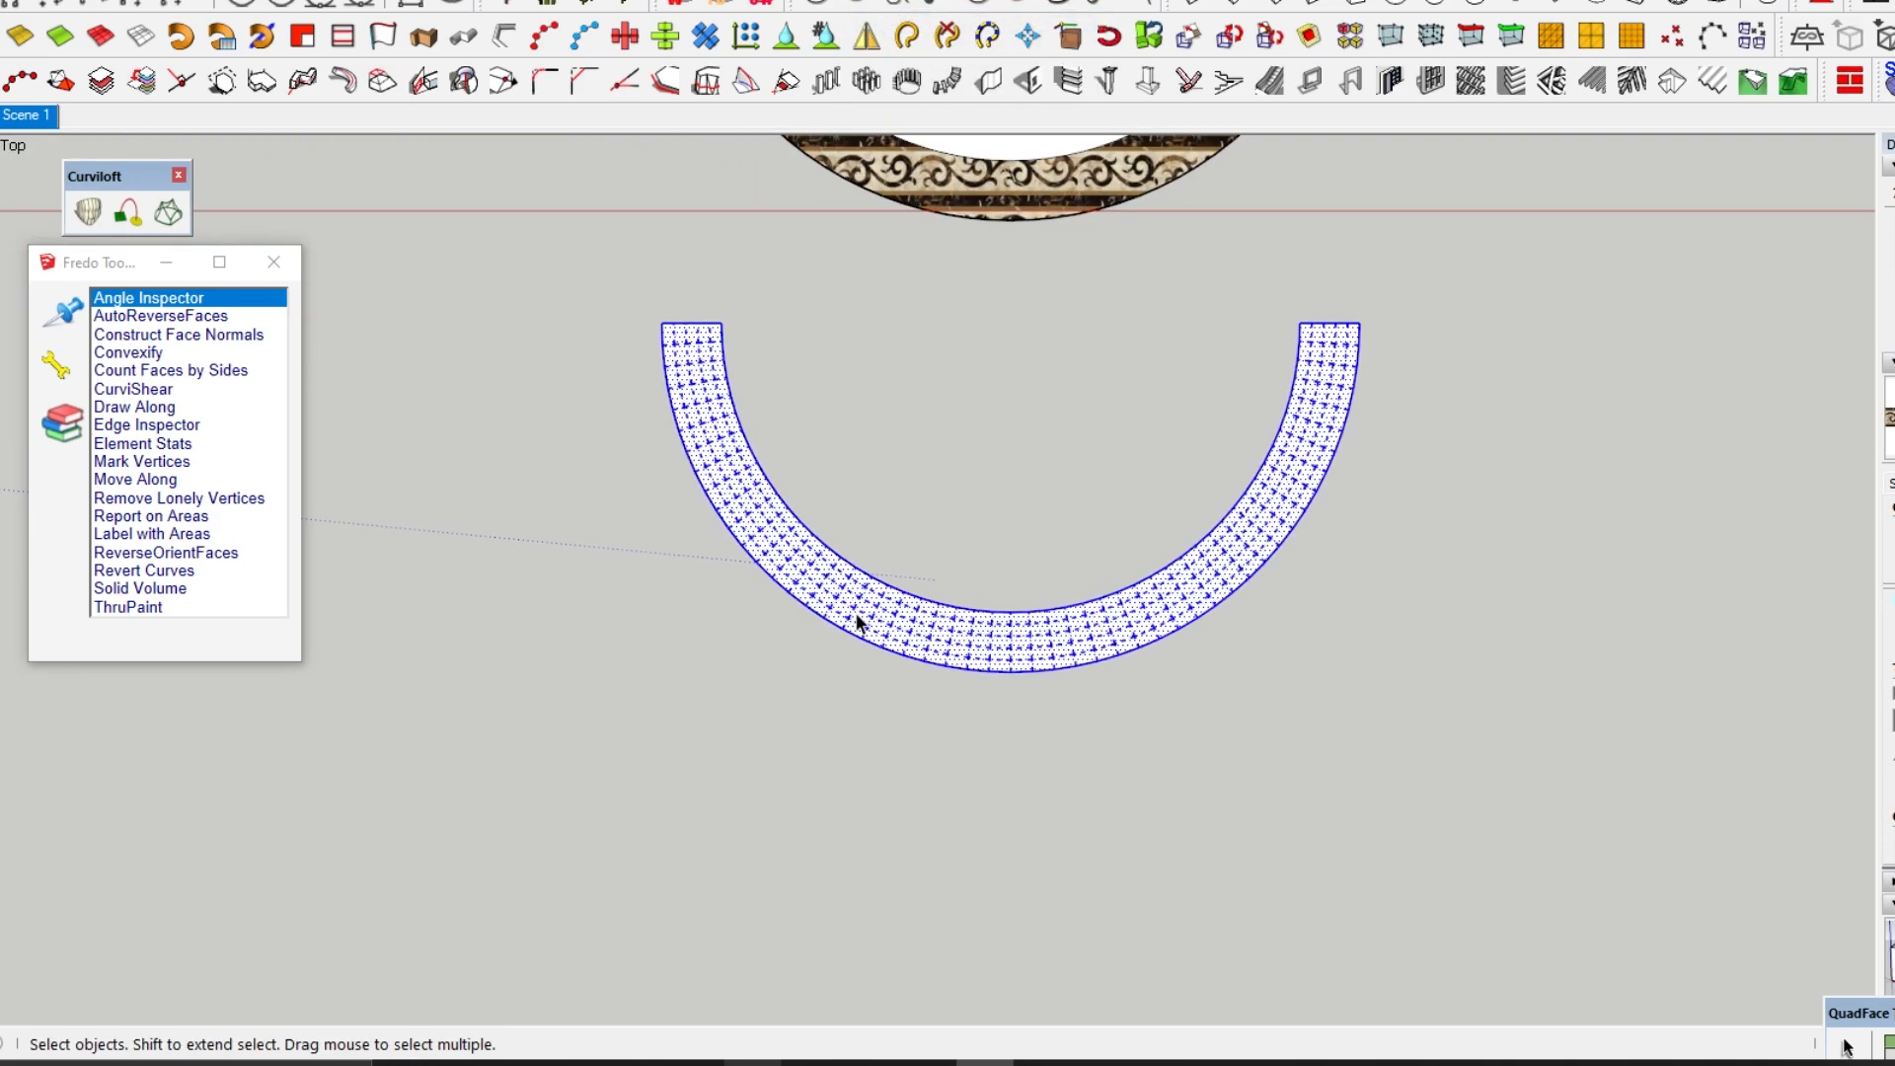
- Show hidden geometry and select individual faces at the band's end to examine its quad grid
click(10, 0)
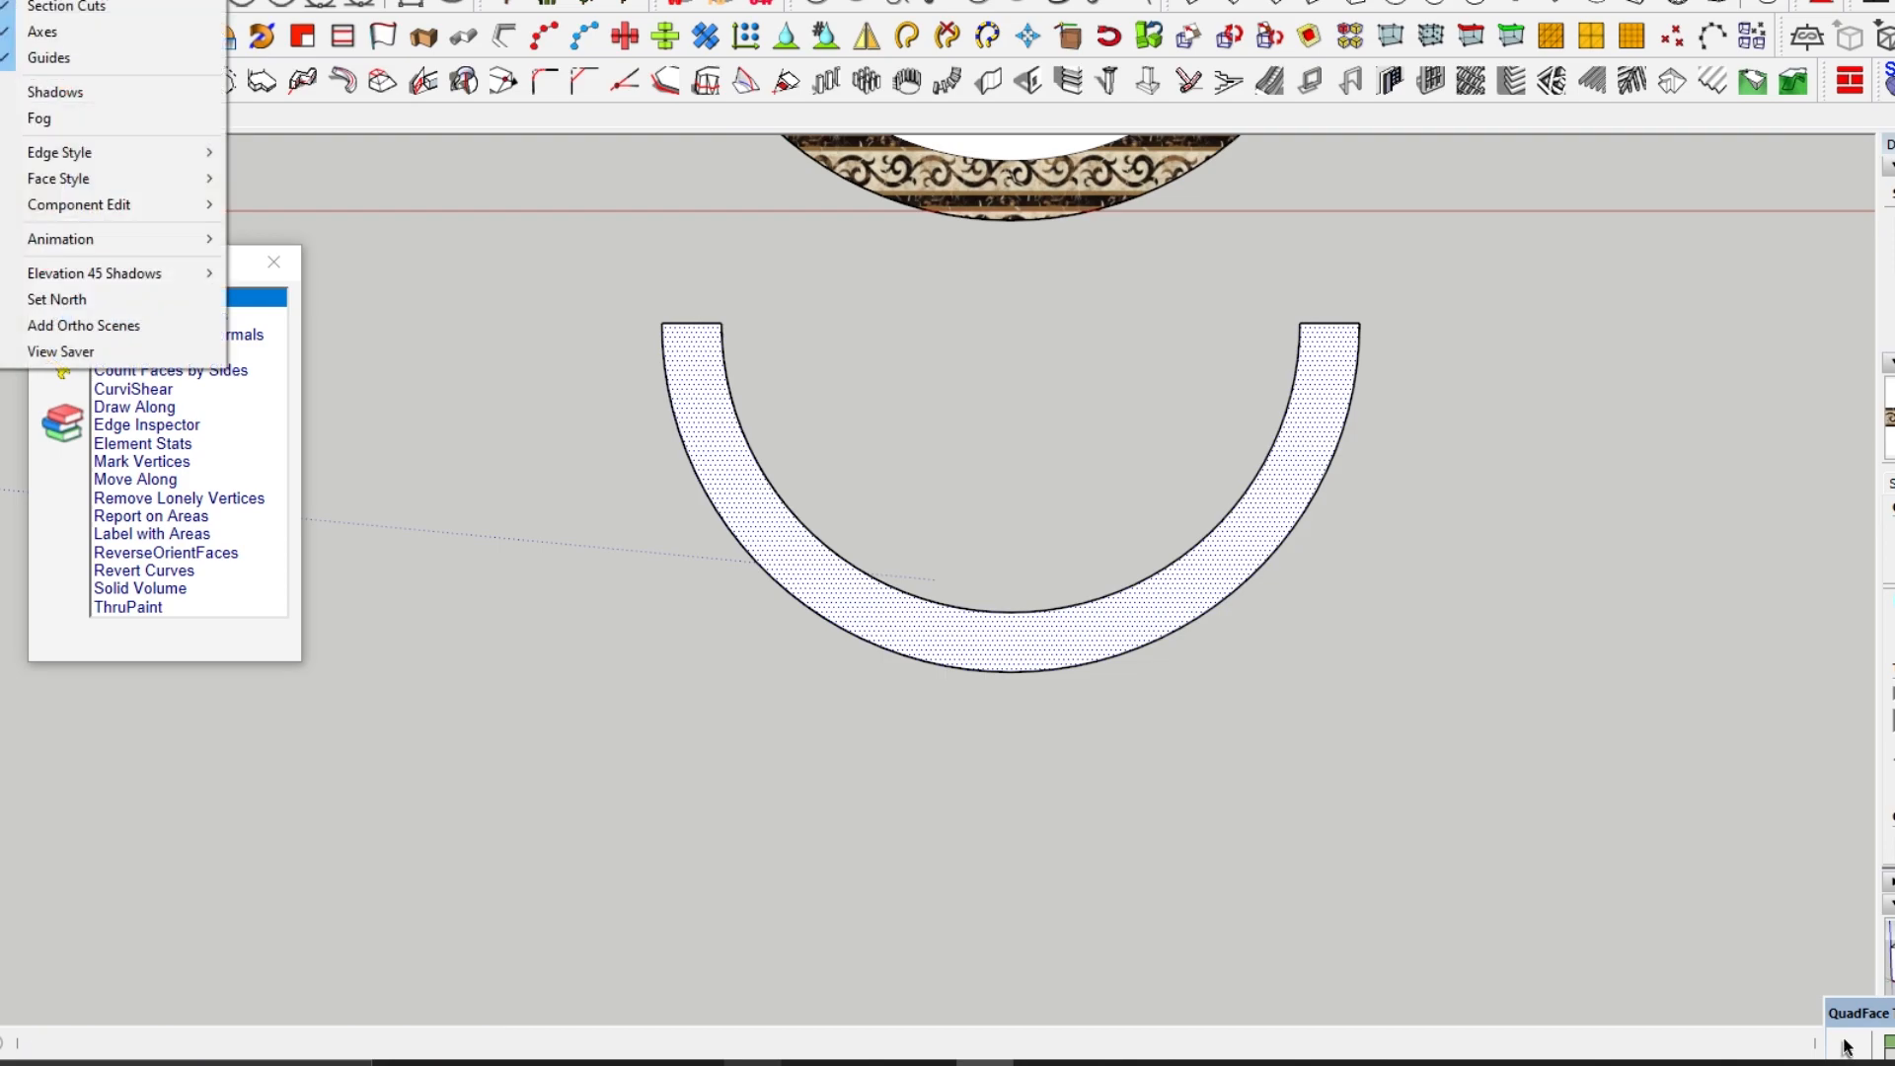
click(69, 0)
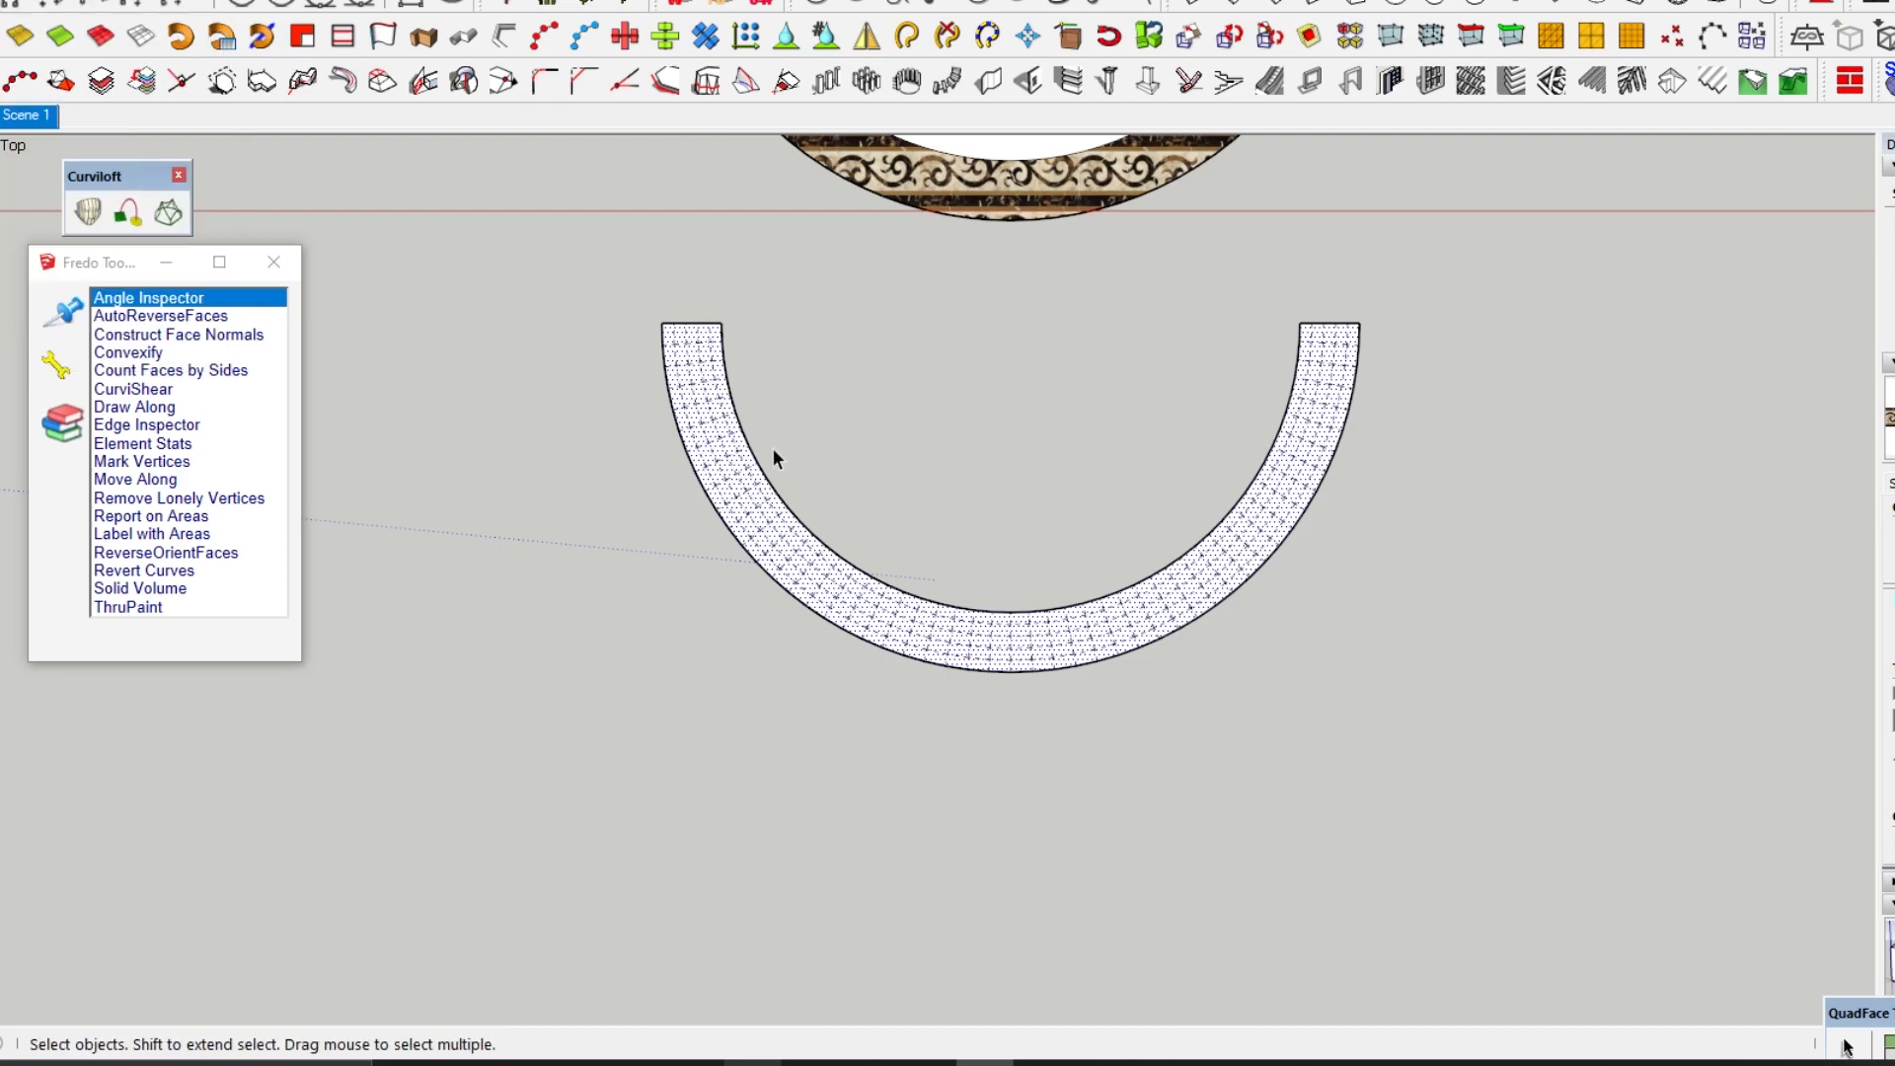
scroll(688, 334, up, 6)
click(858, 363)
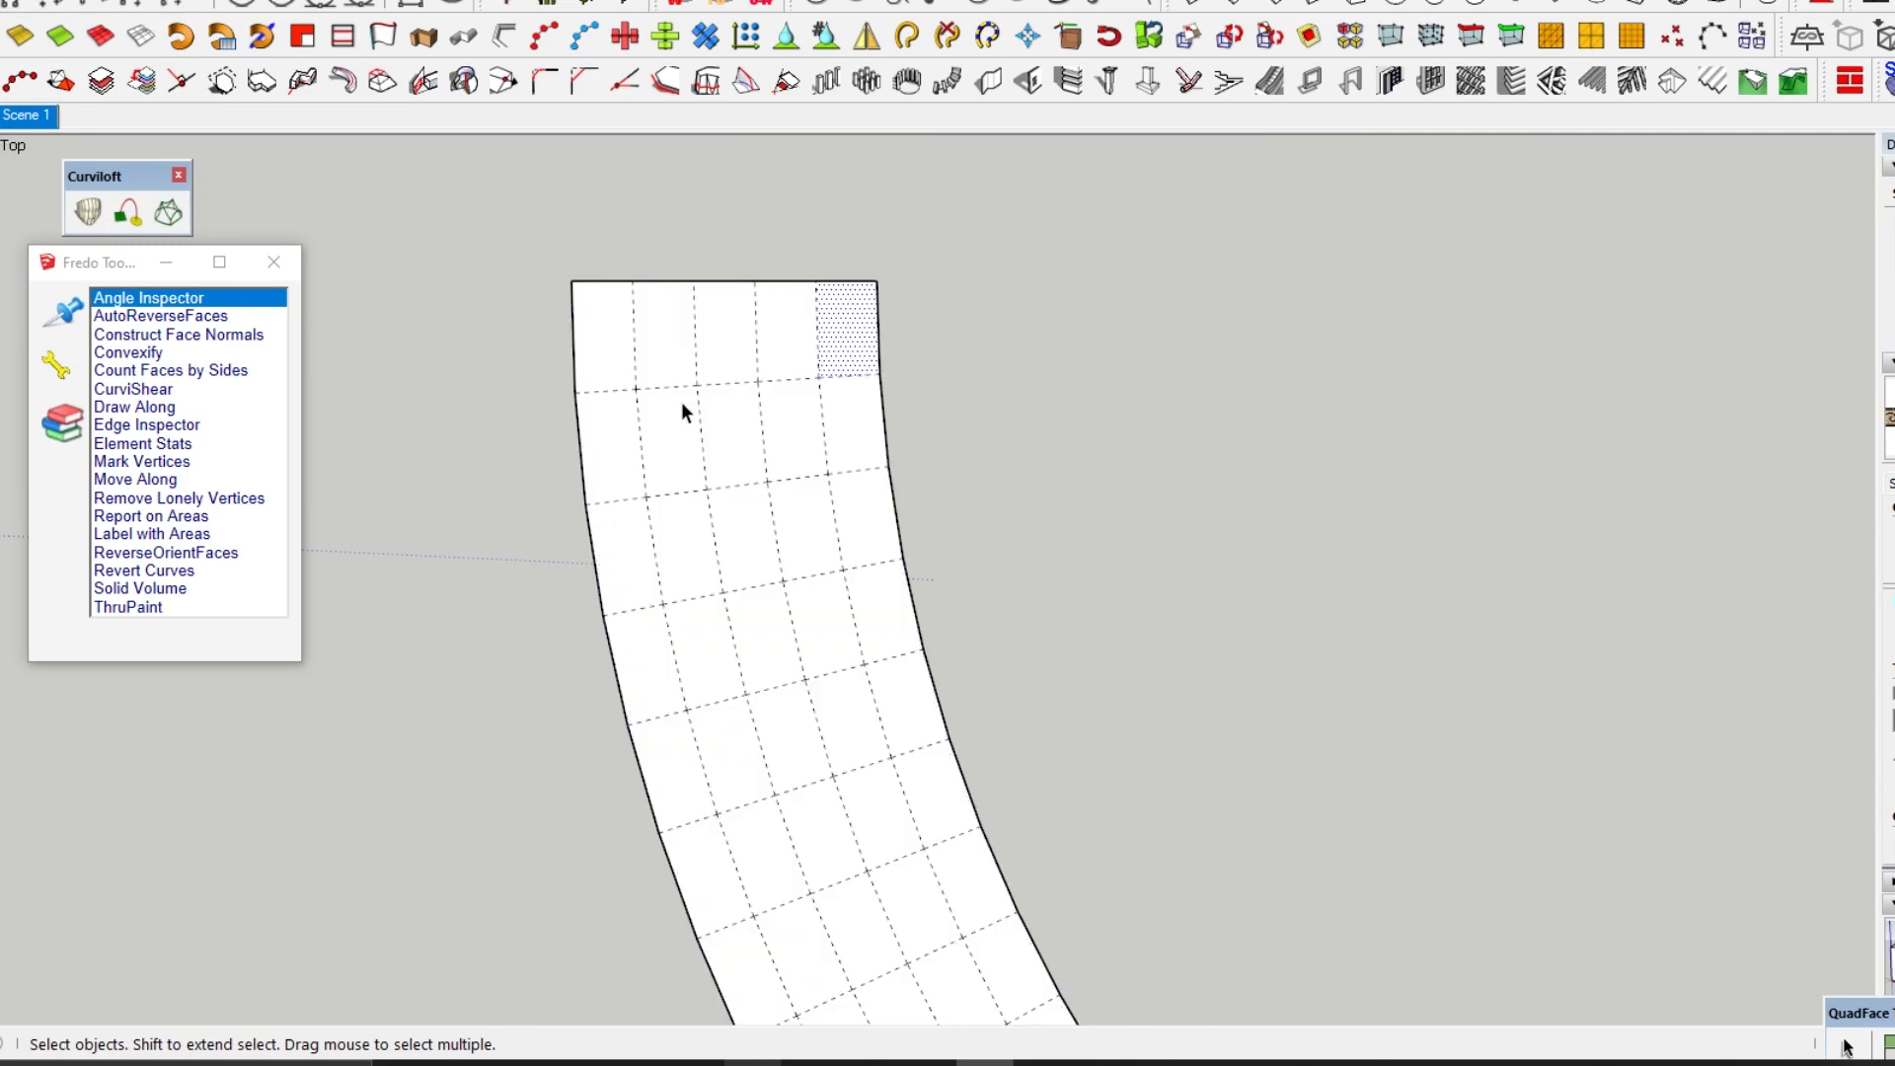
click(686, 414)
scroll(748, 416, down, 6)
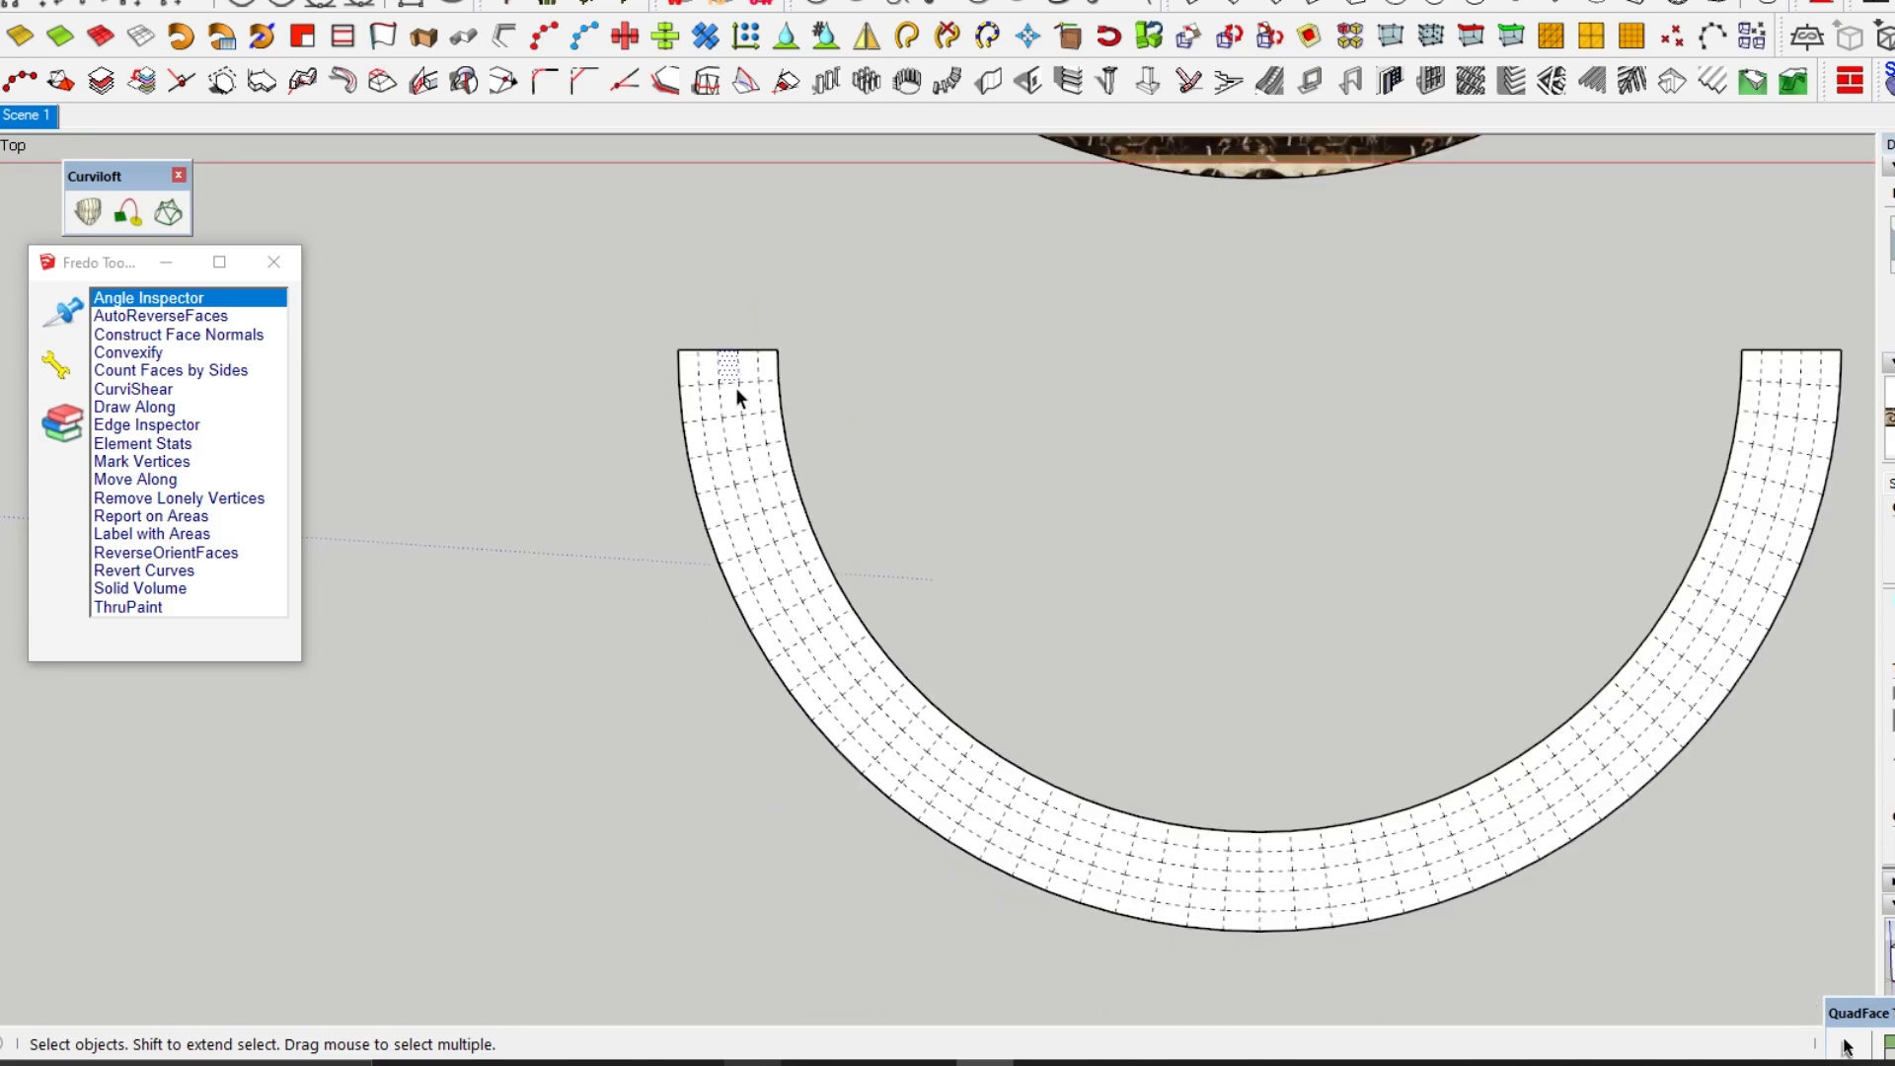
- Turn off the display of hidden geometry on the lofted band
click(19, 0)
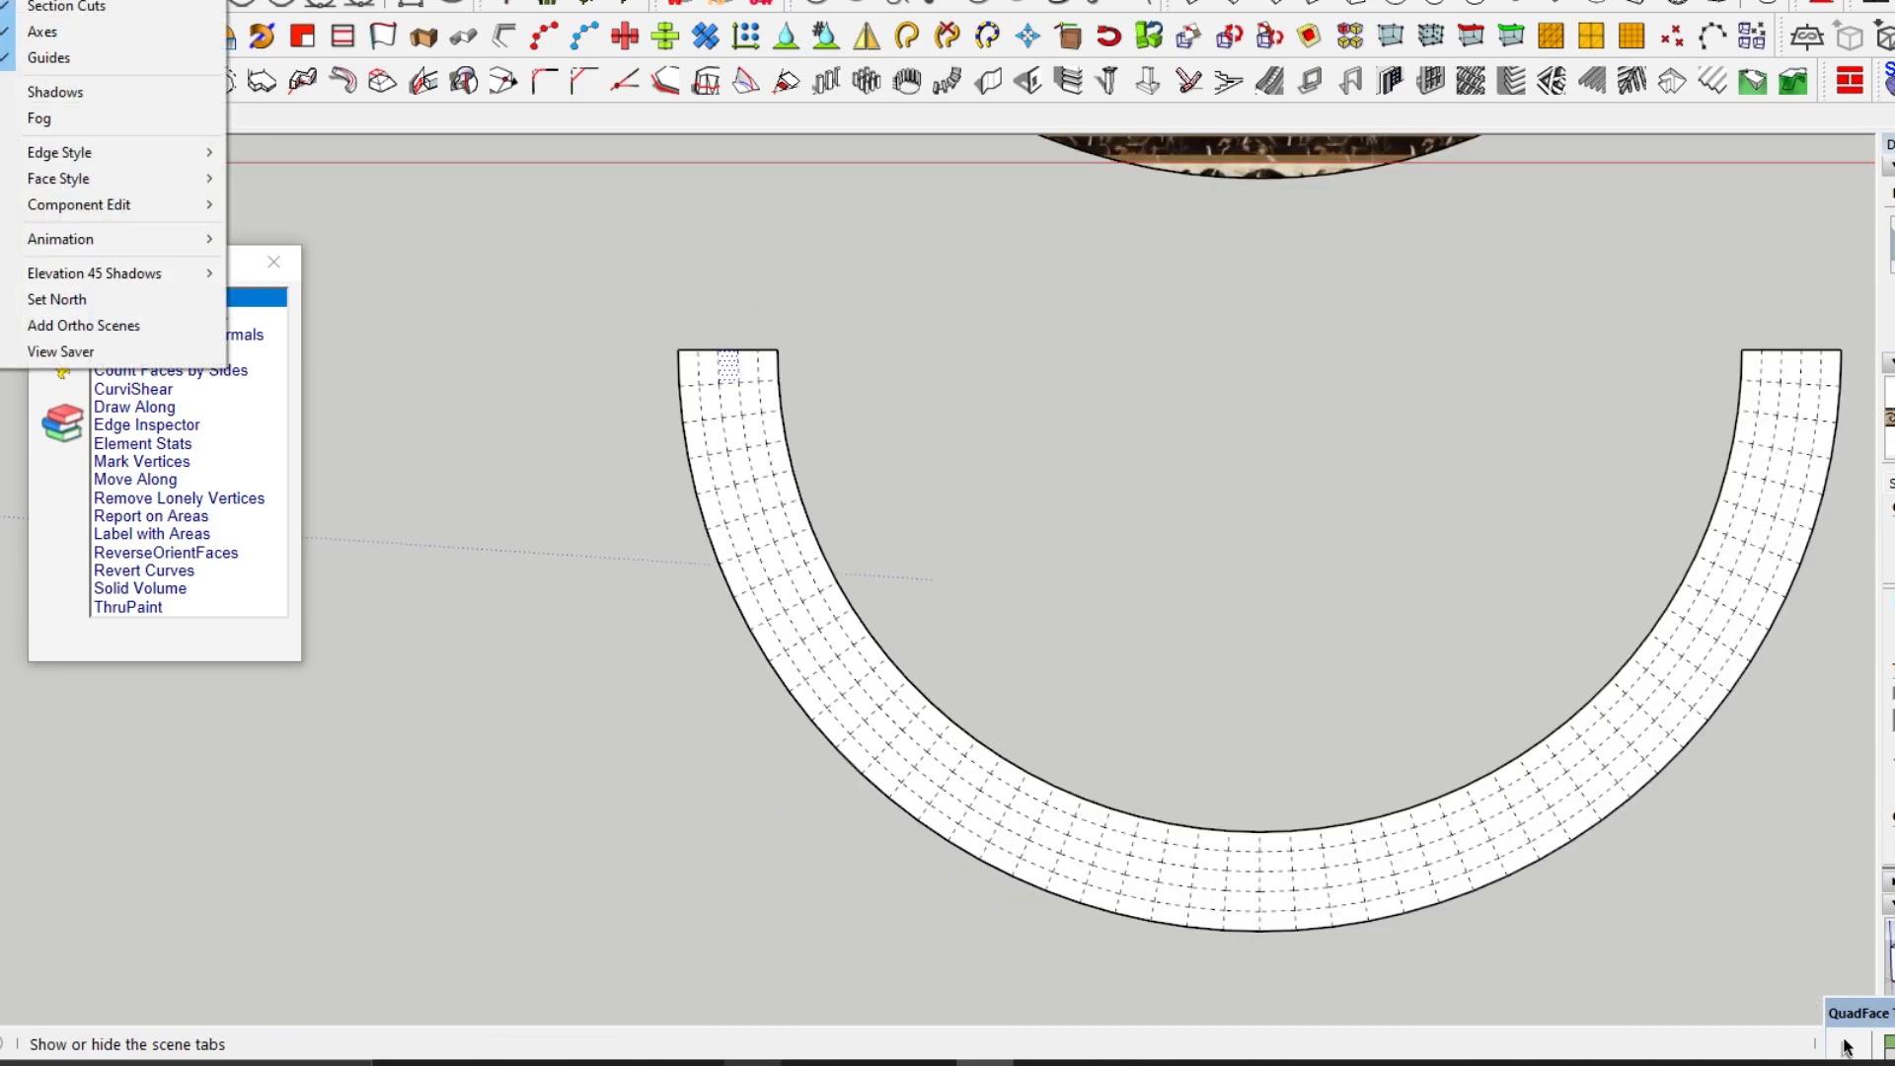
click(69, 0)
scroll(702, 533, down, 5)
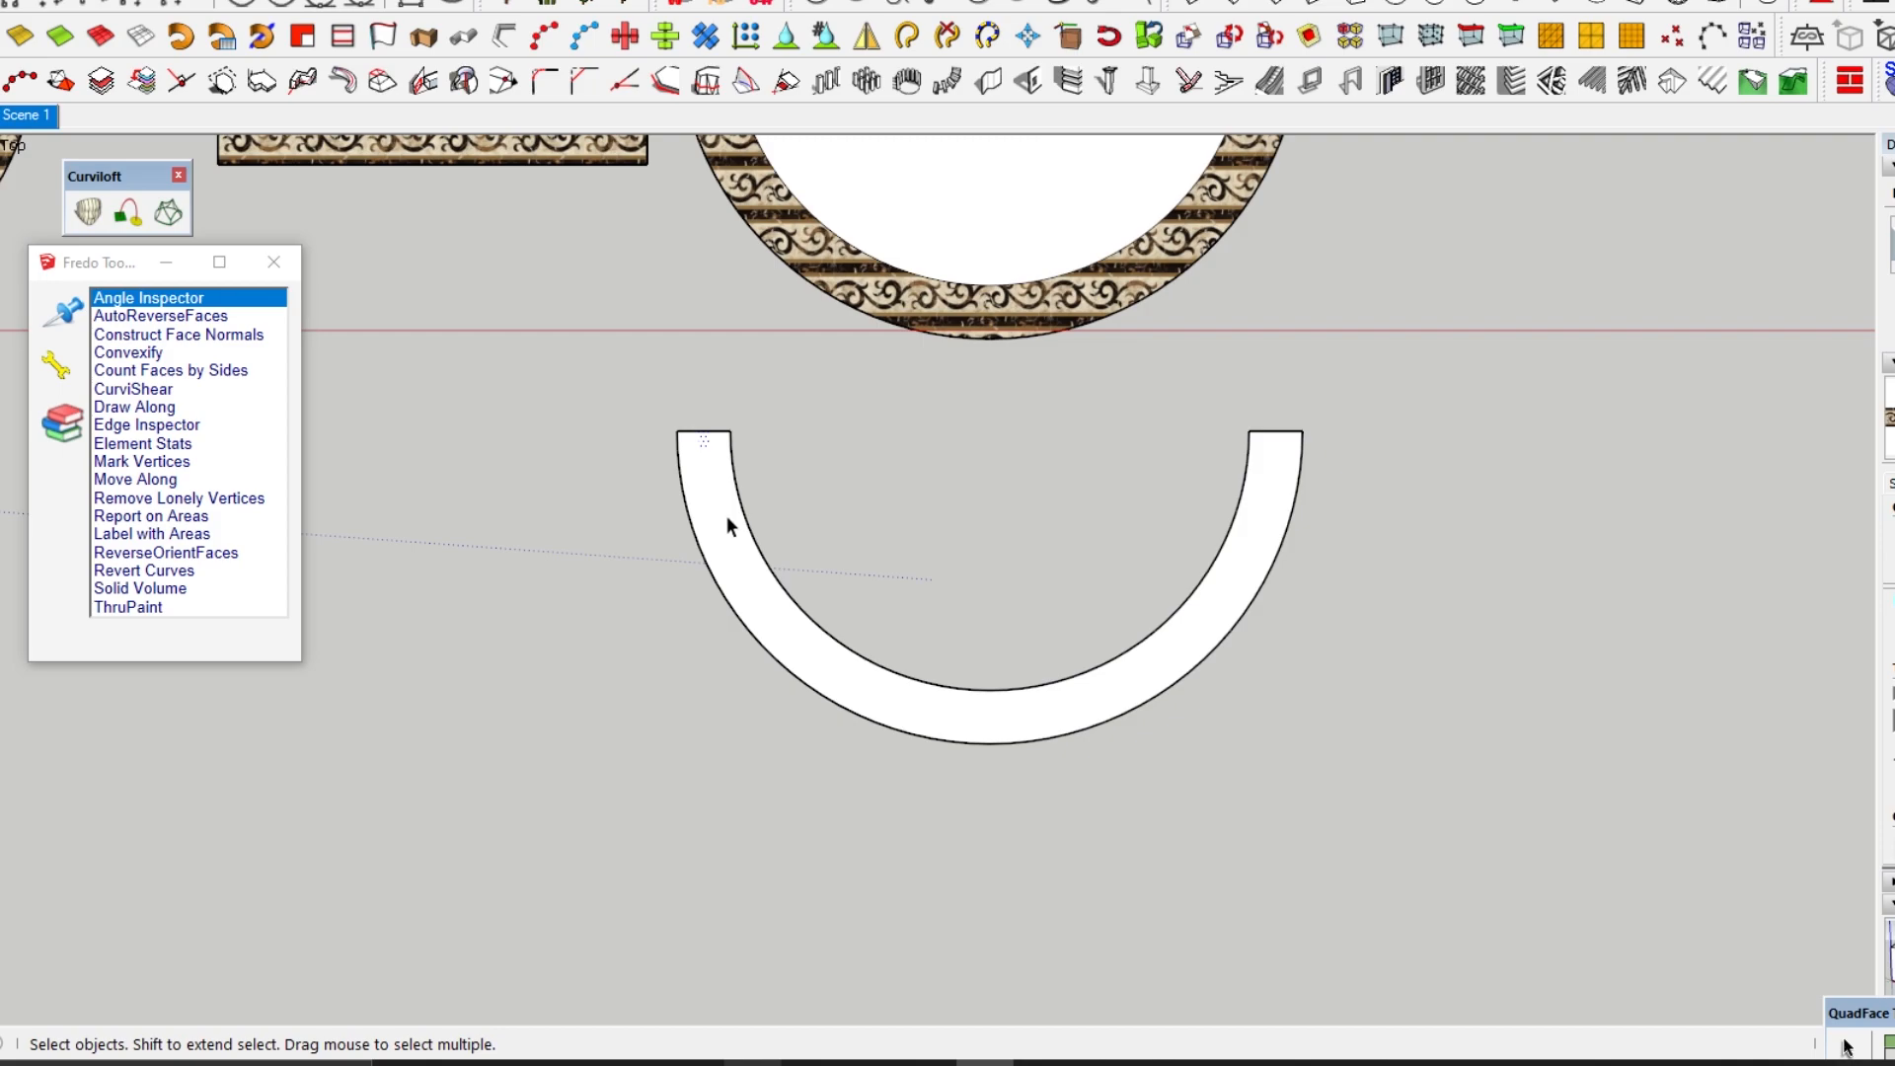
- Paint the loose semicircular band with the ornament texture using ThruPaint, so the pattern follows the curve
click(726, 515)
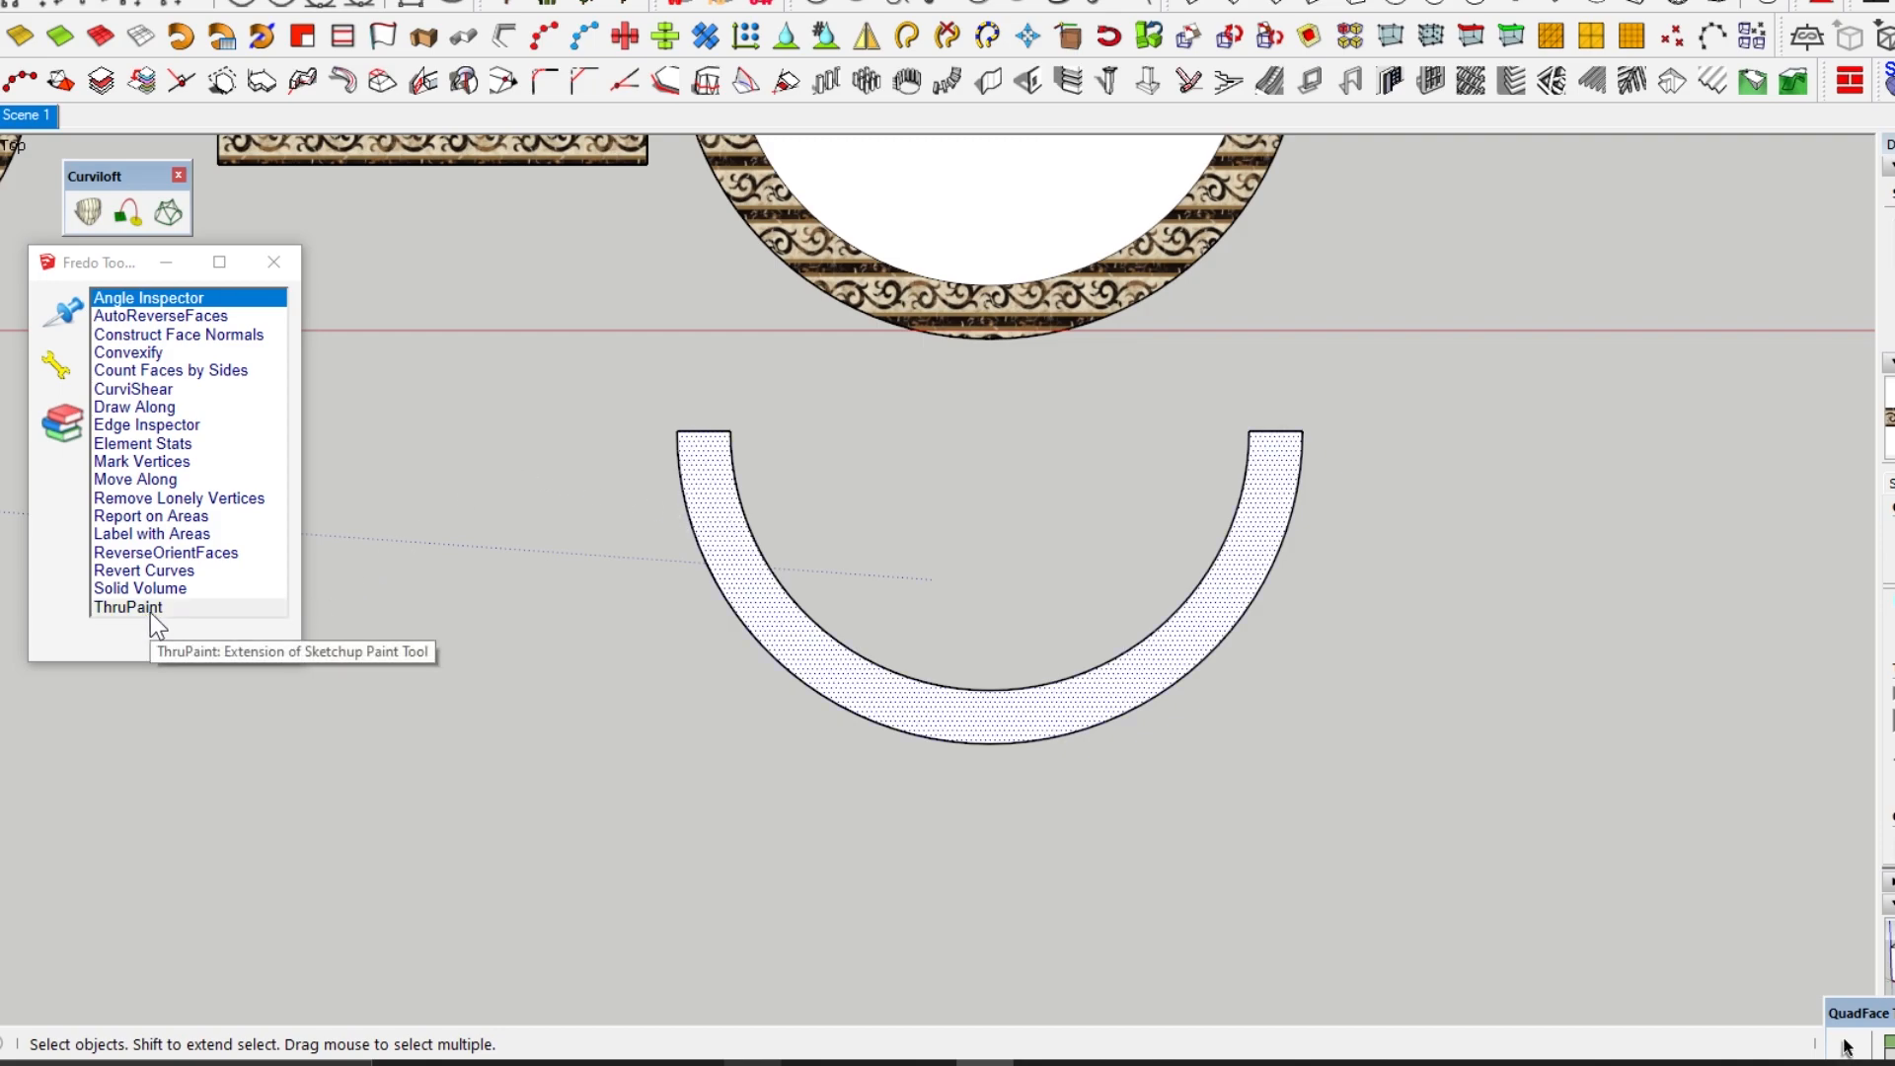
double_click(150, 609)
scroll(726, 469, up, 3)
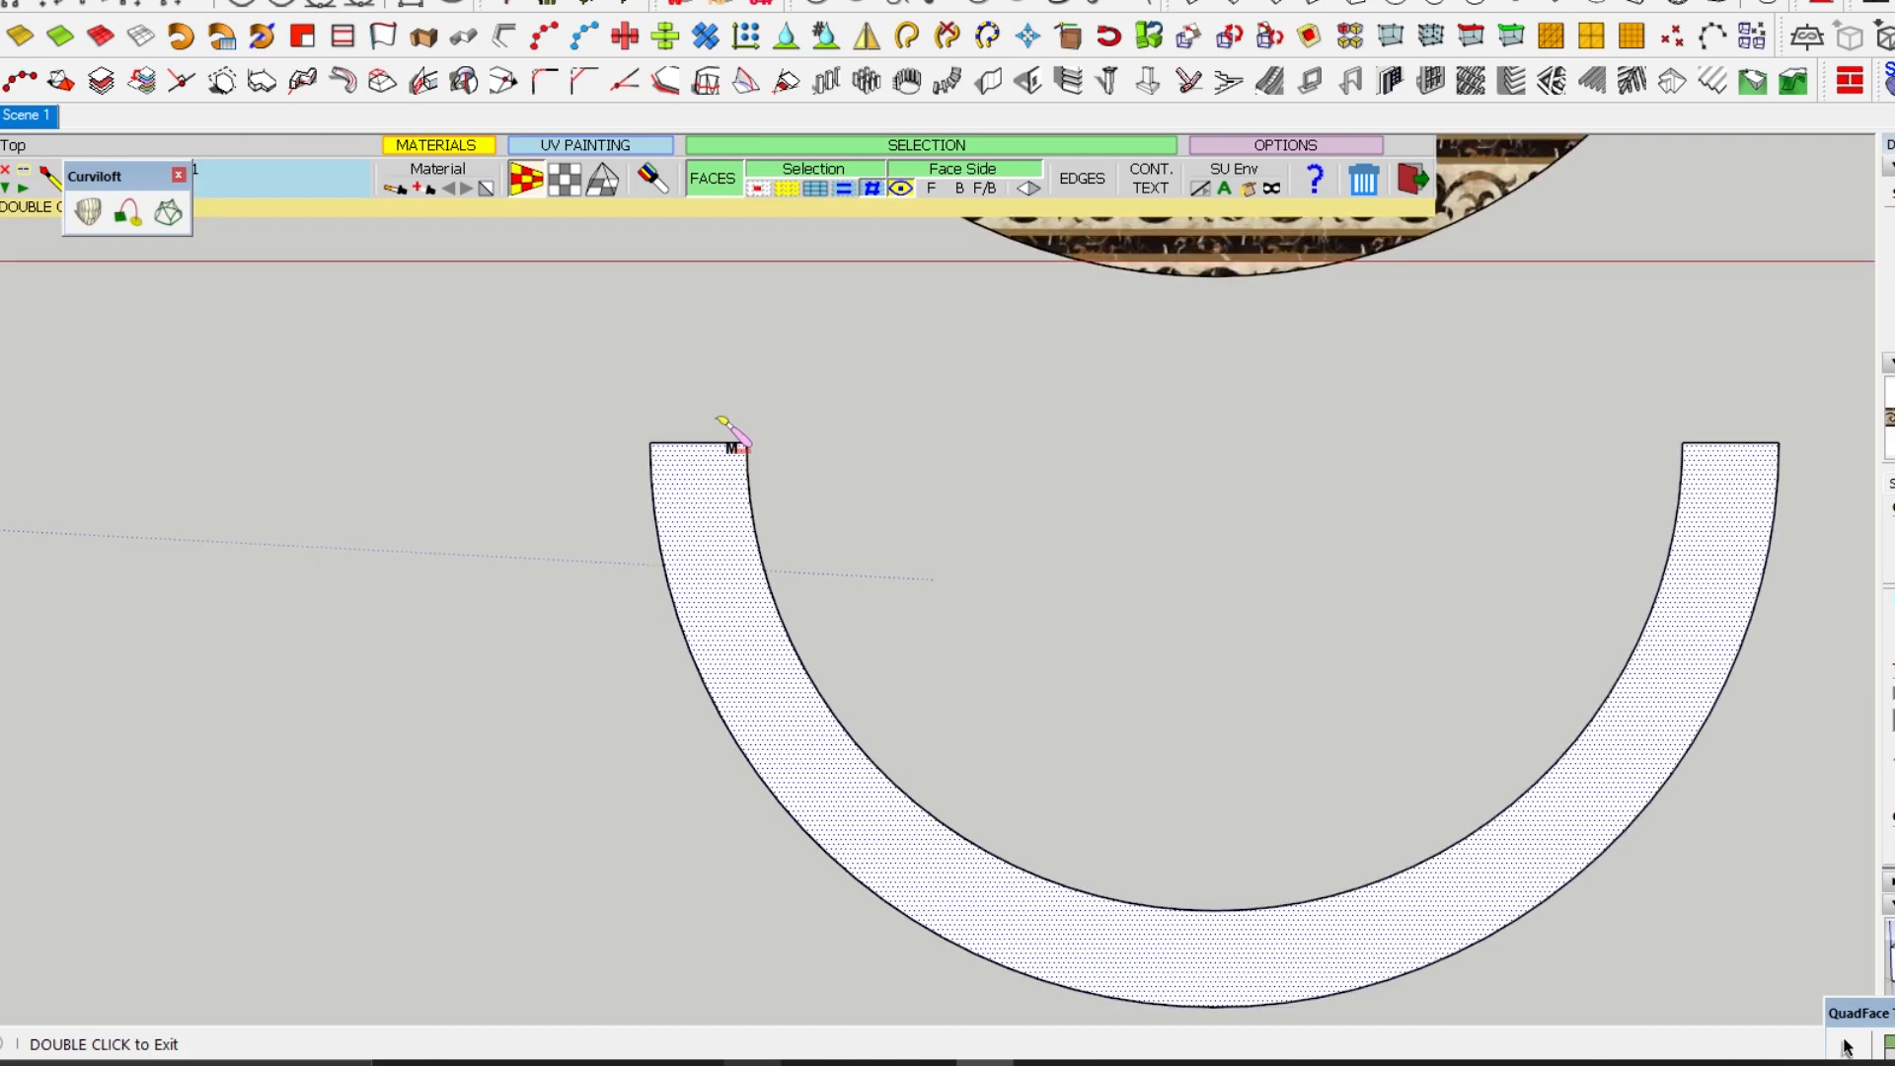
click(752, 448)
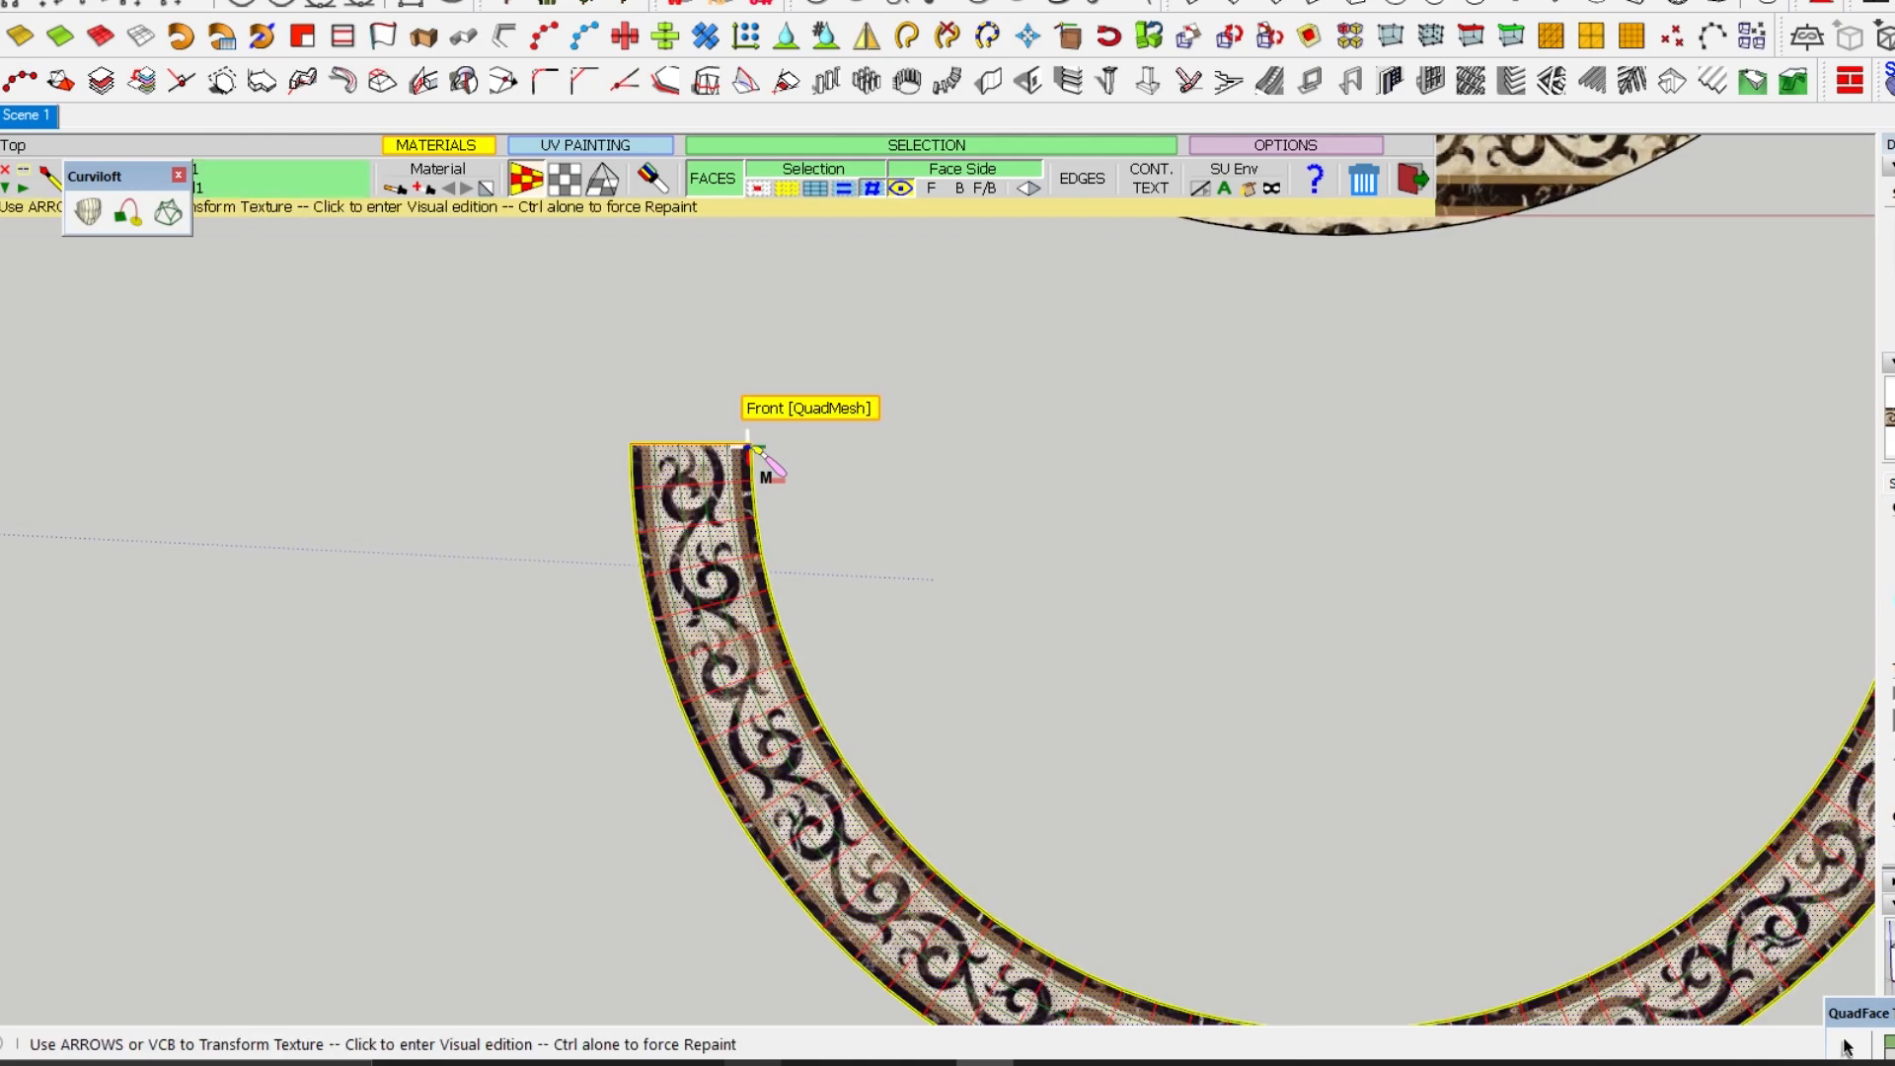
scroll(661, 449, down, 5)
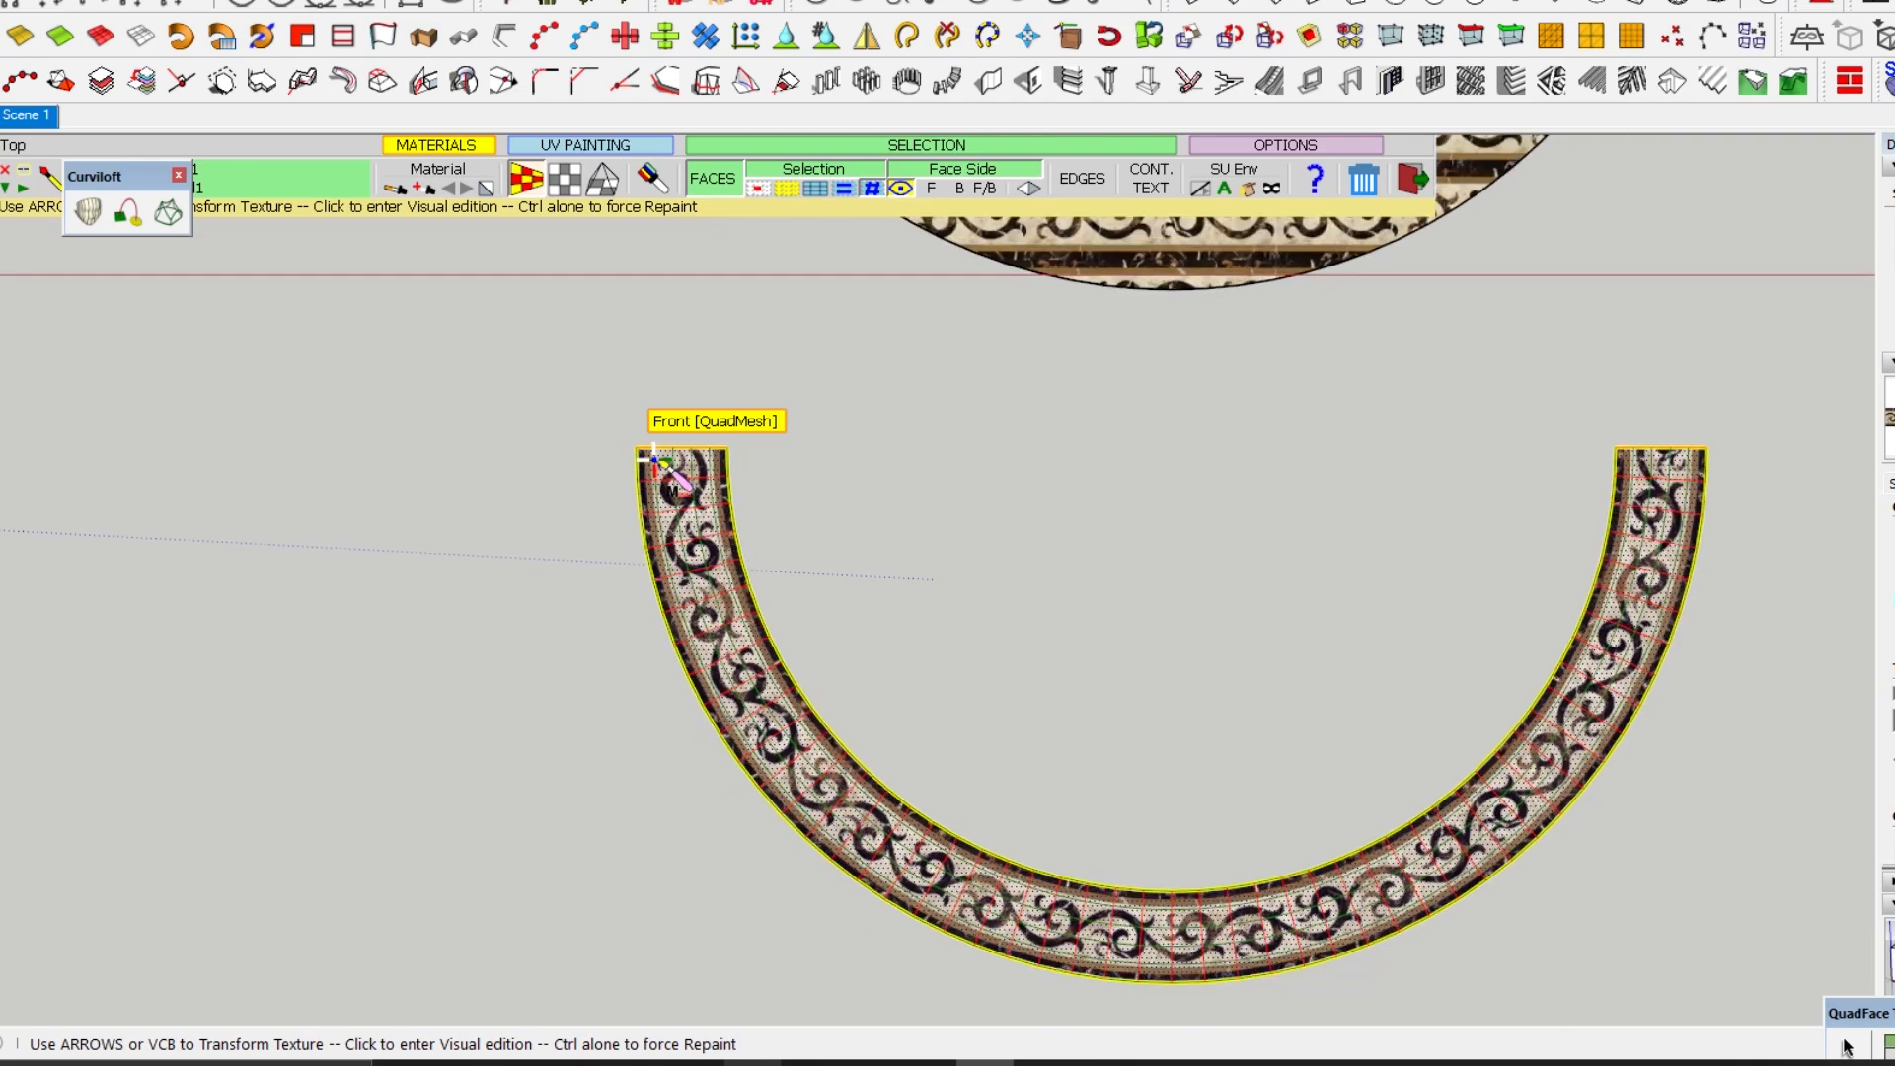
scroll(1210, 752, up, 2)
scroll(1206, 752, up, 4)
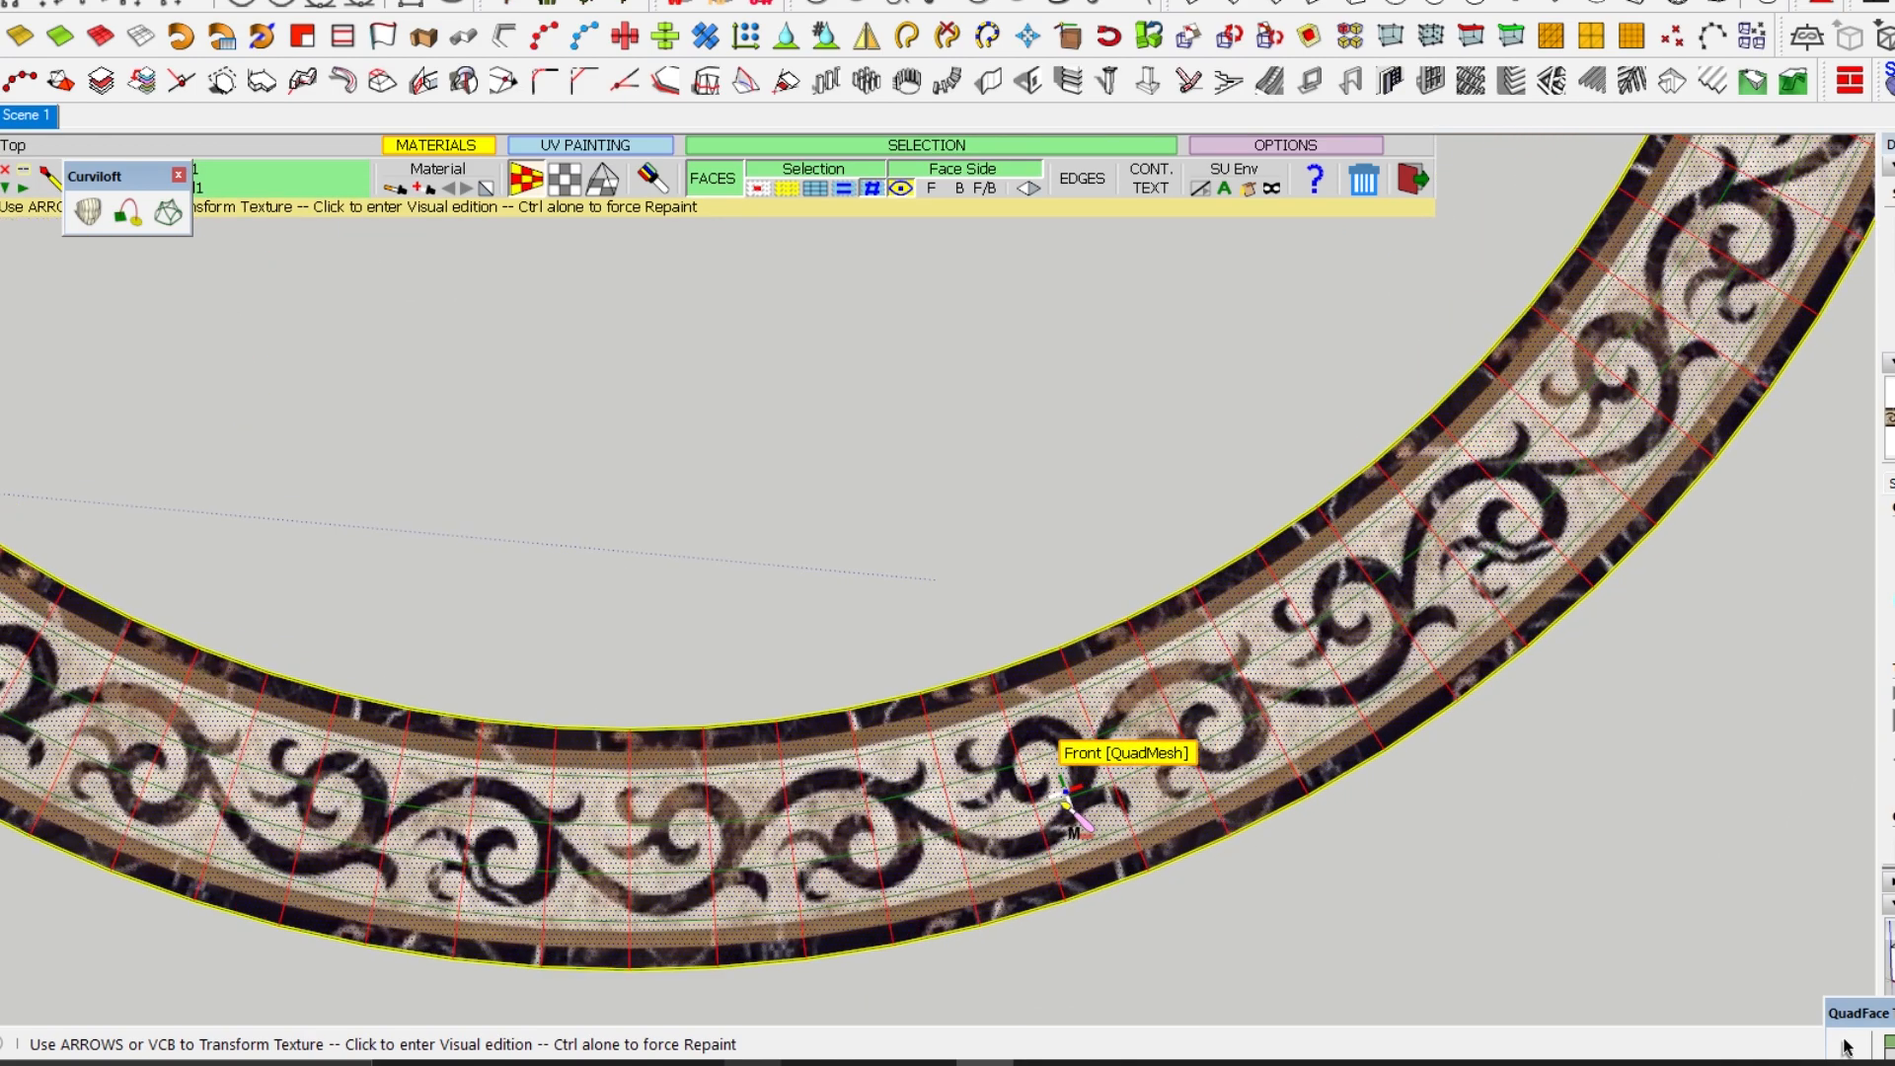
scroll(1125, 790, down, 5)
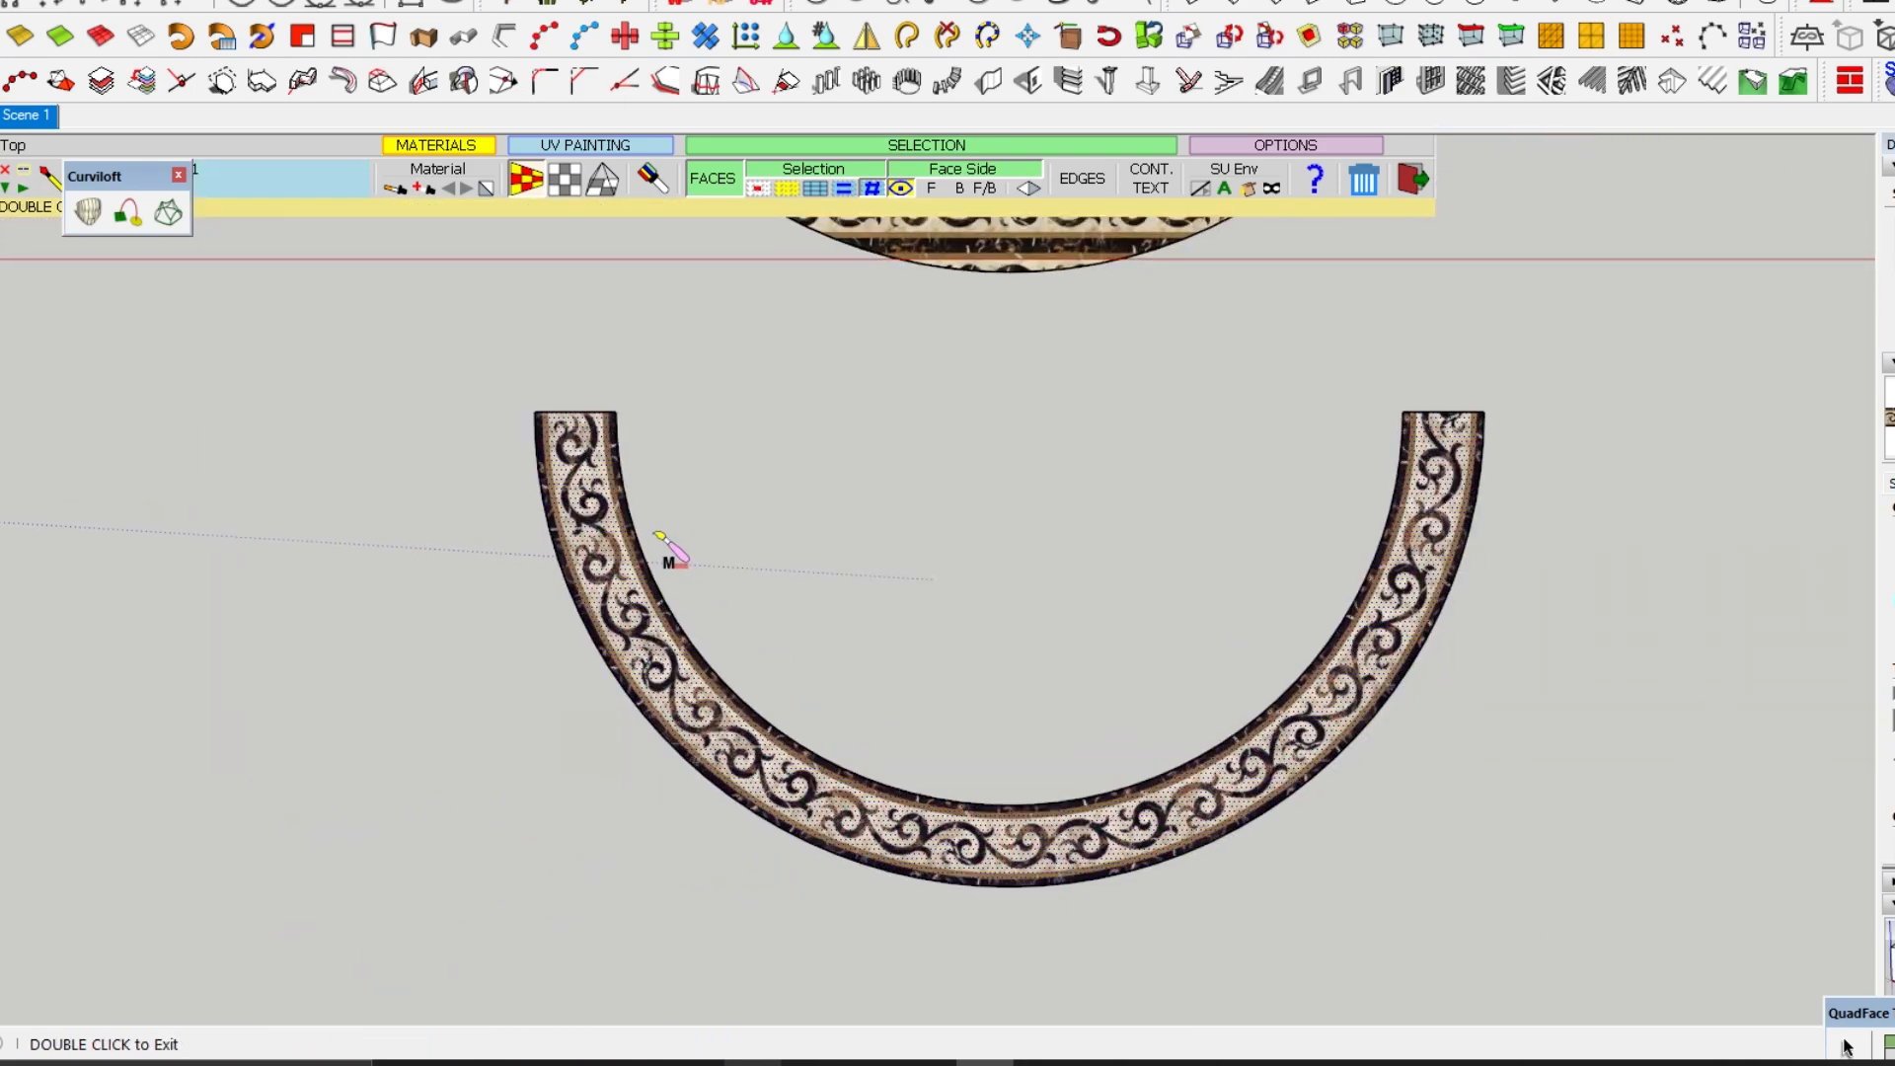
- Enter visual texture editing on the band and try rotating the texture by +90°, -90° and 180°
scroll(592, 434, up, 6)
right_click(571, 458)
click(578, 483)
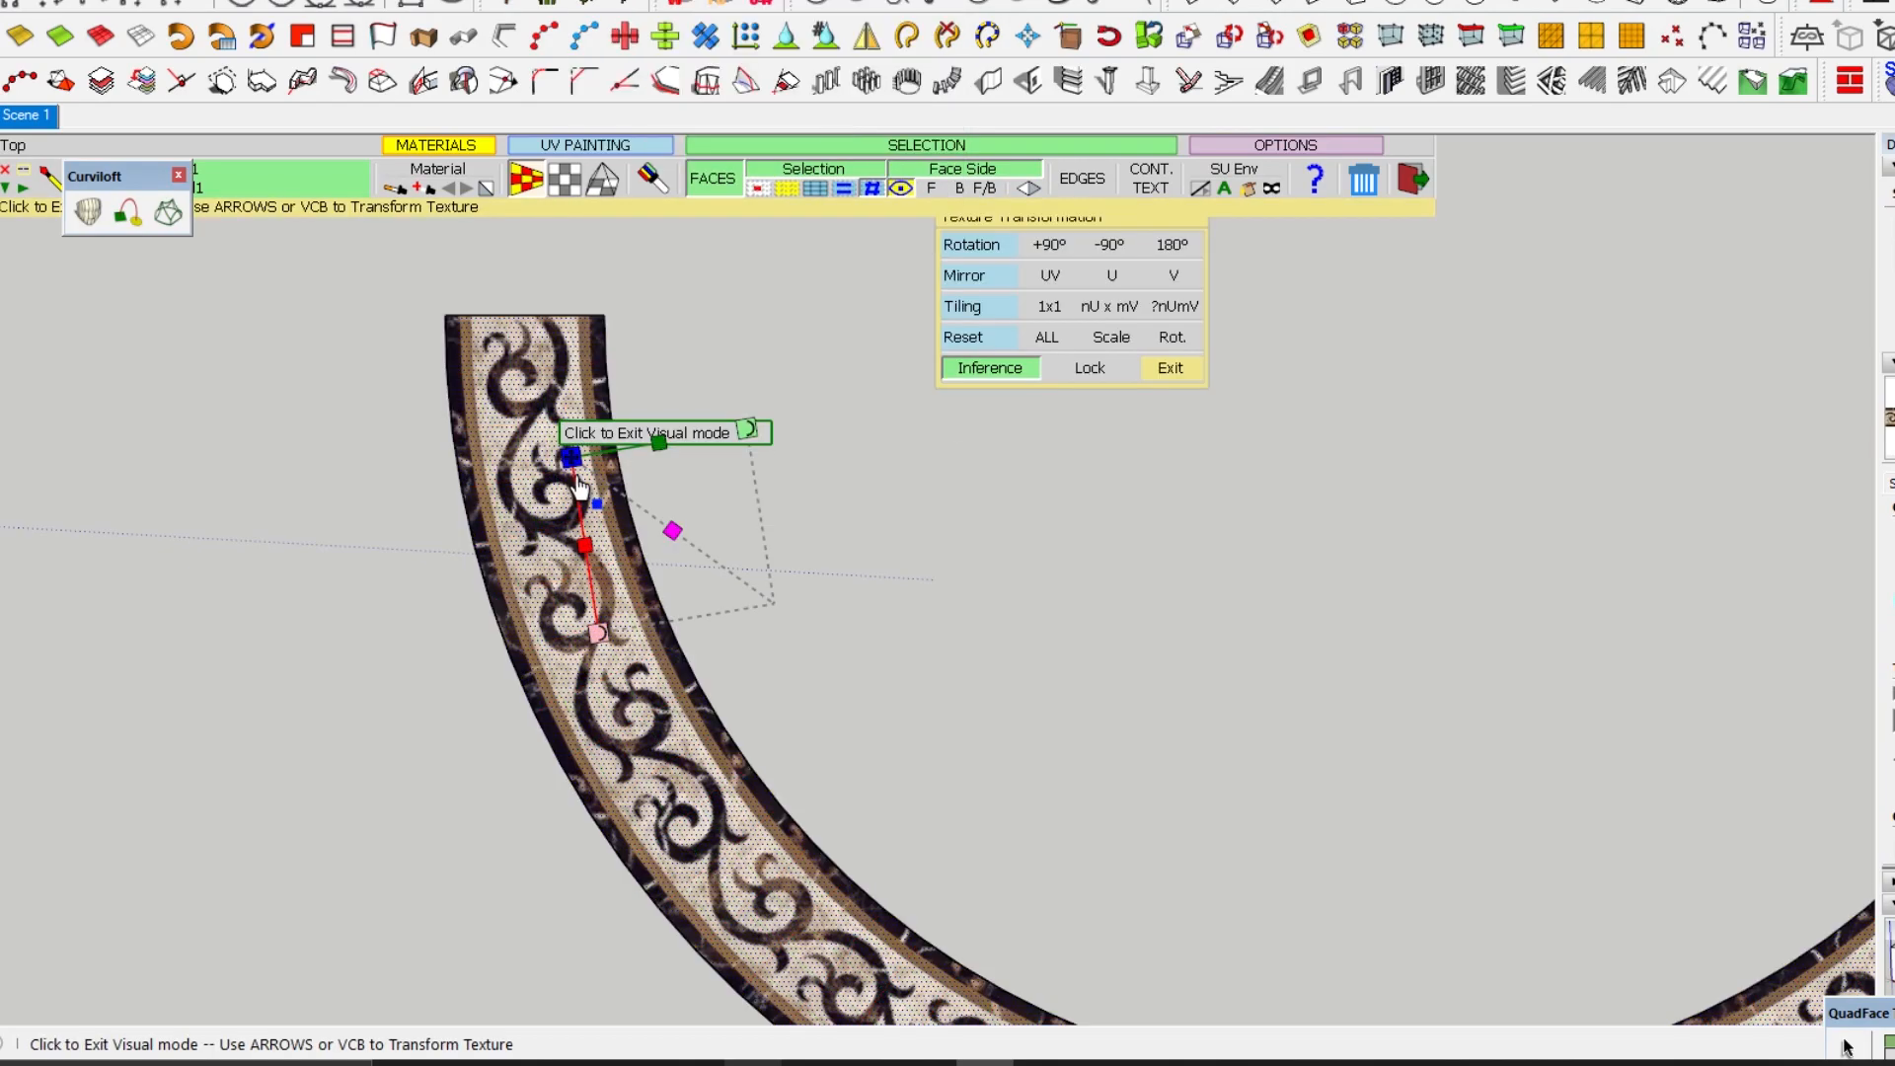
click(1049, 244)
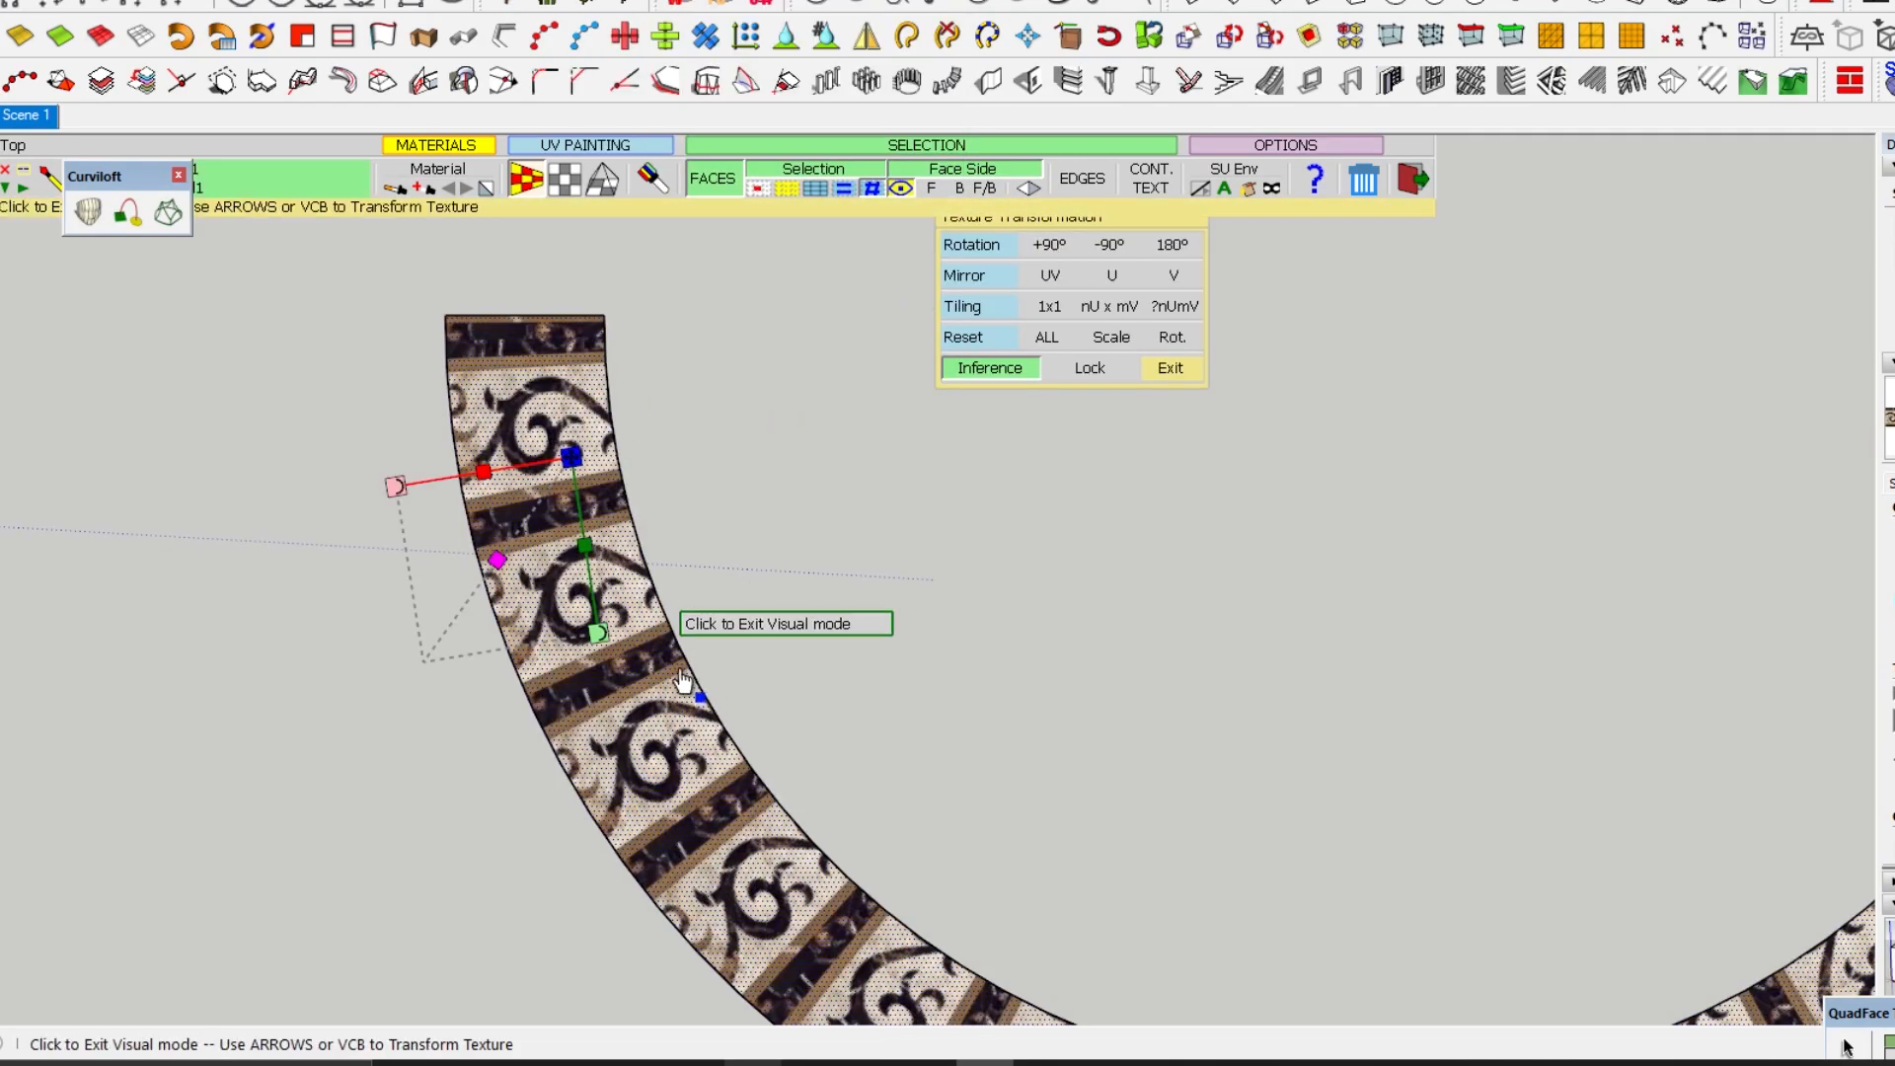
scroll(720, 623, down, 3)
scroll(741, 673, up, 3)
scroll(740, 673, down, 1)
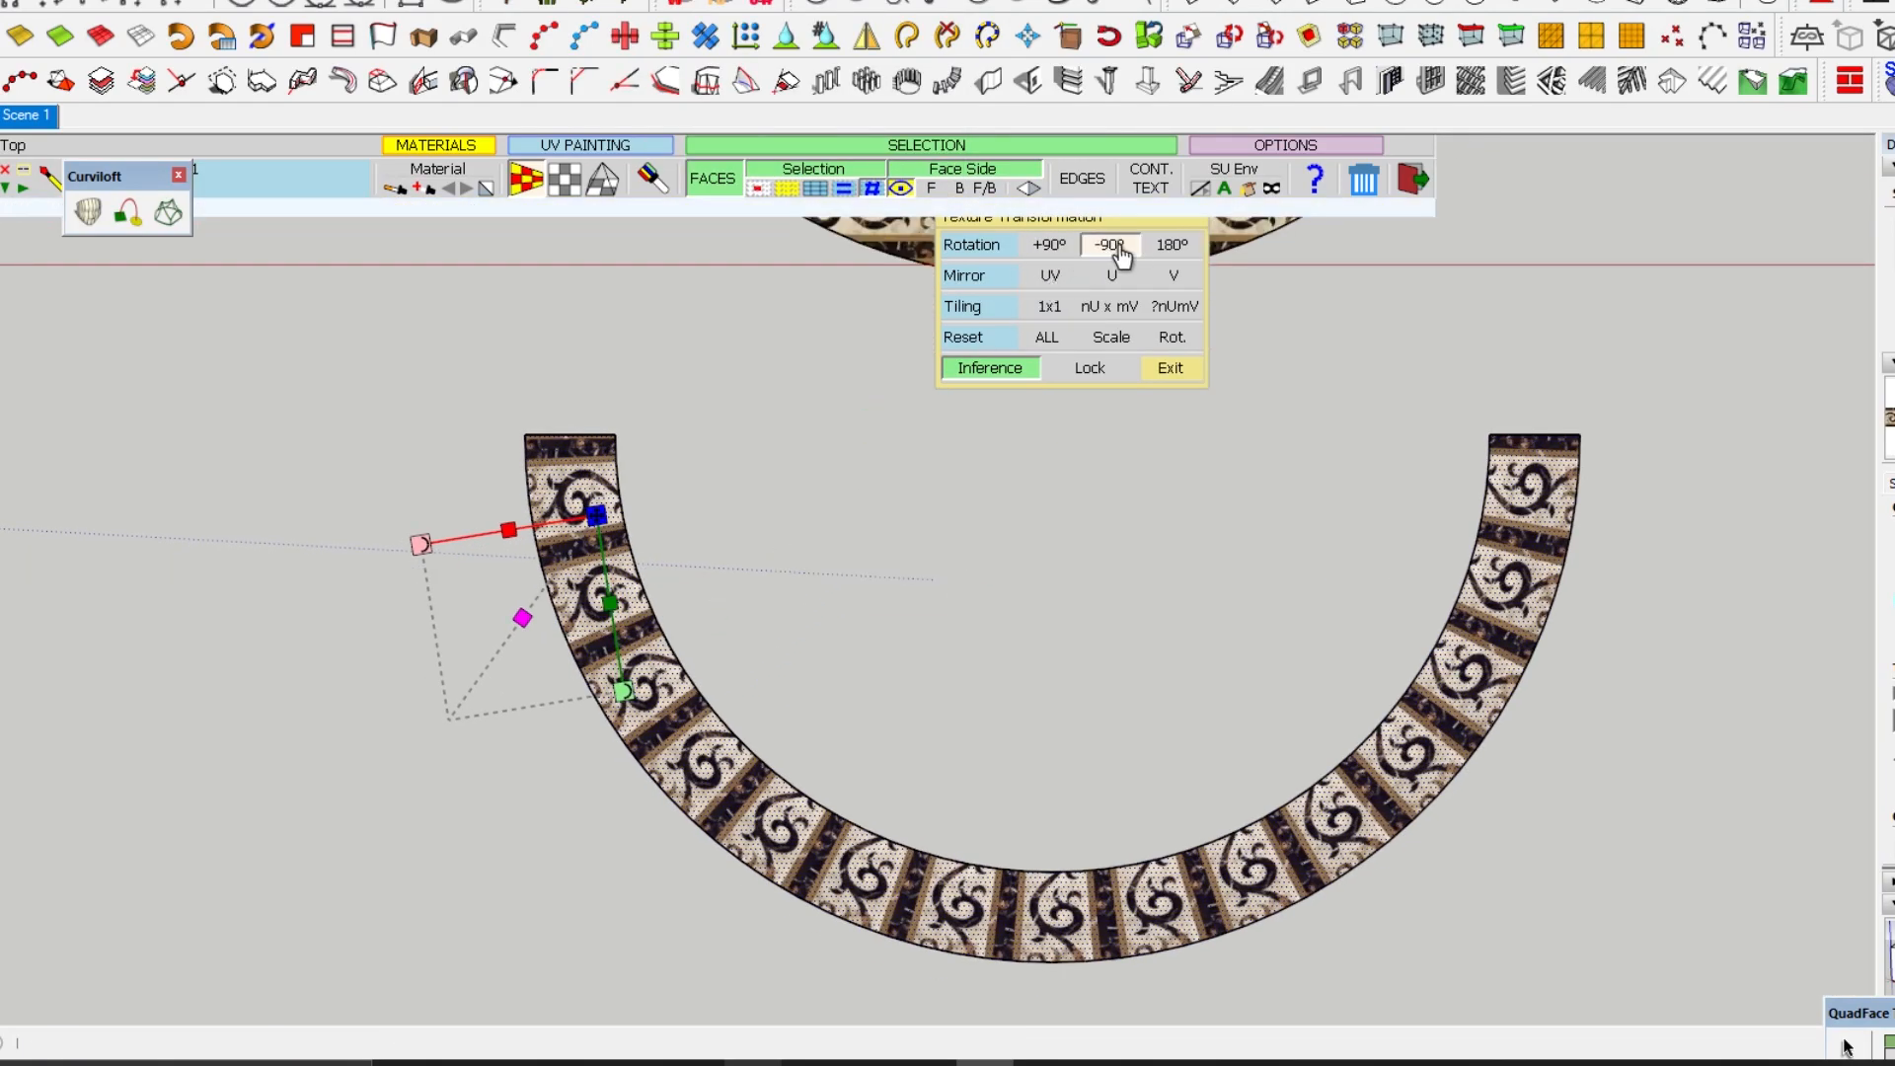
click(1115, 247)
click(1179, 247)
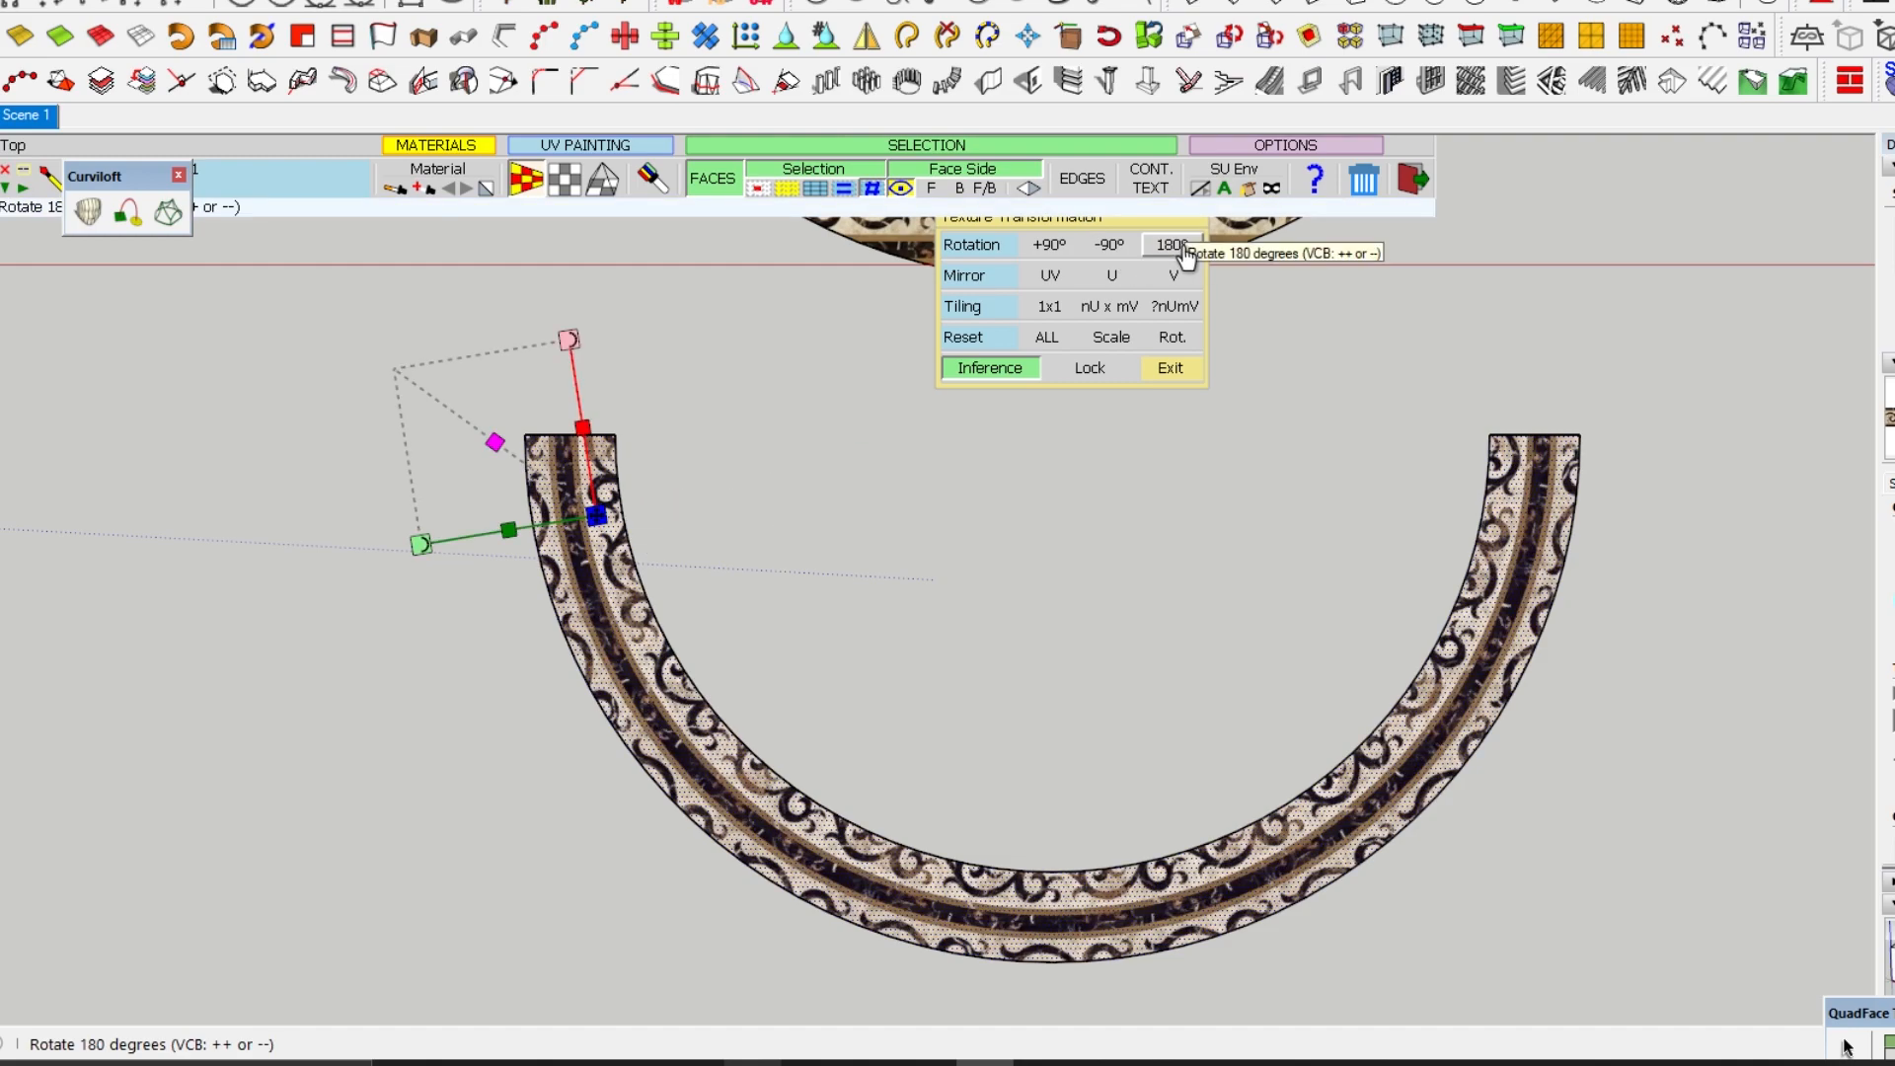
click(1054, 246)
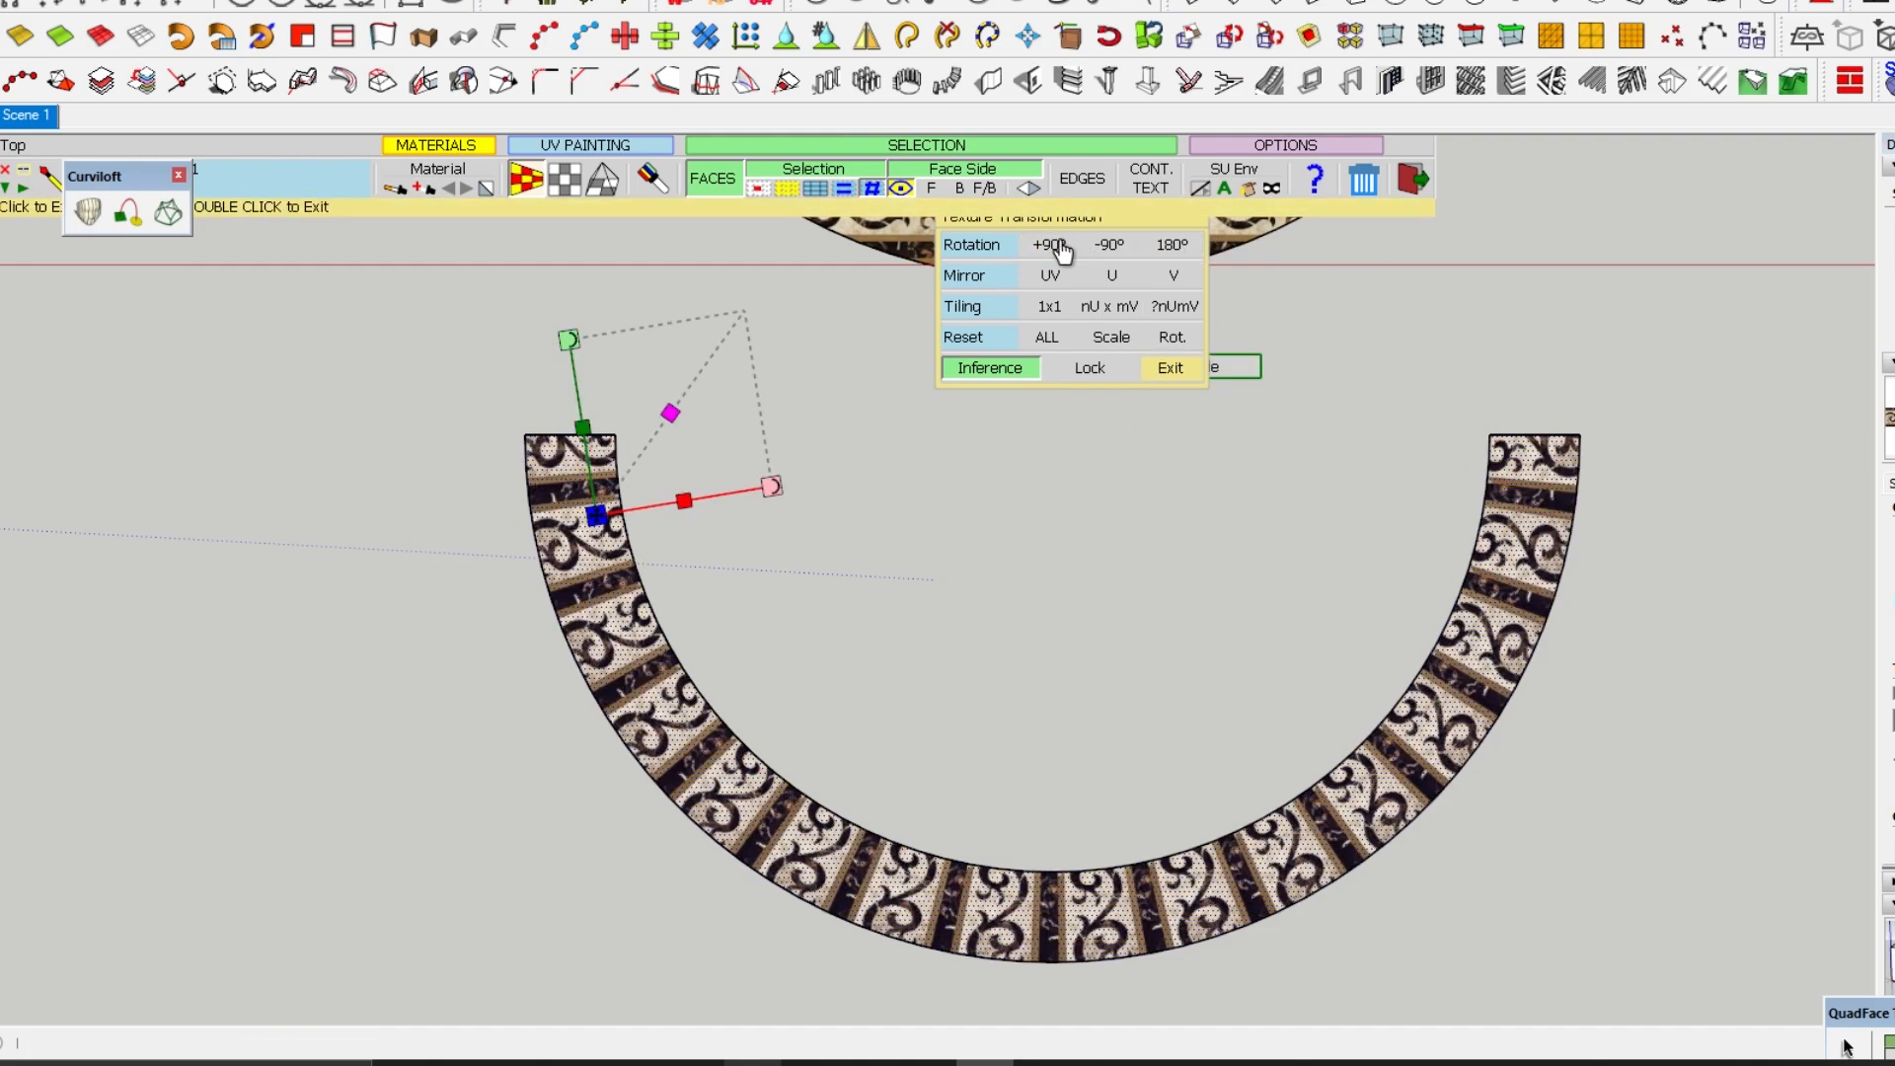
click(1107, 246)
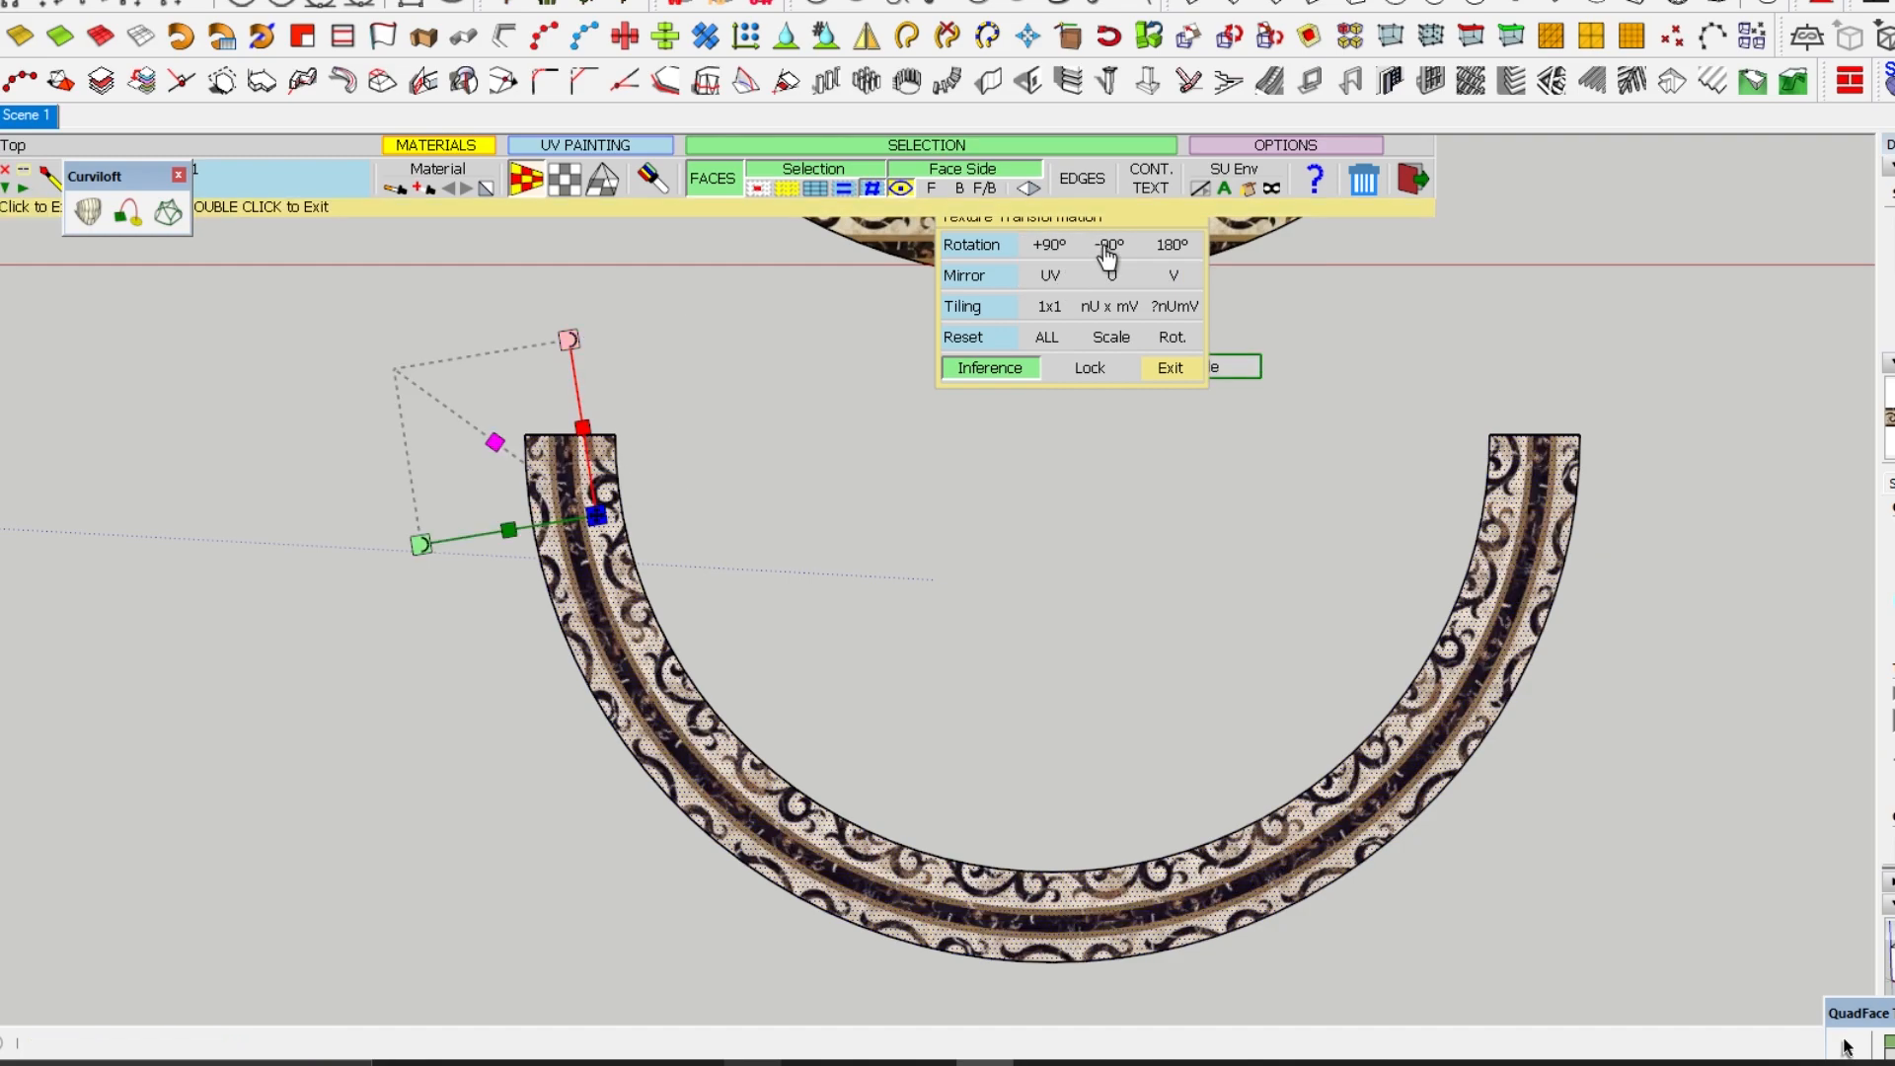
click(1169, 255)
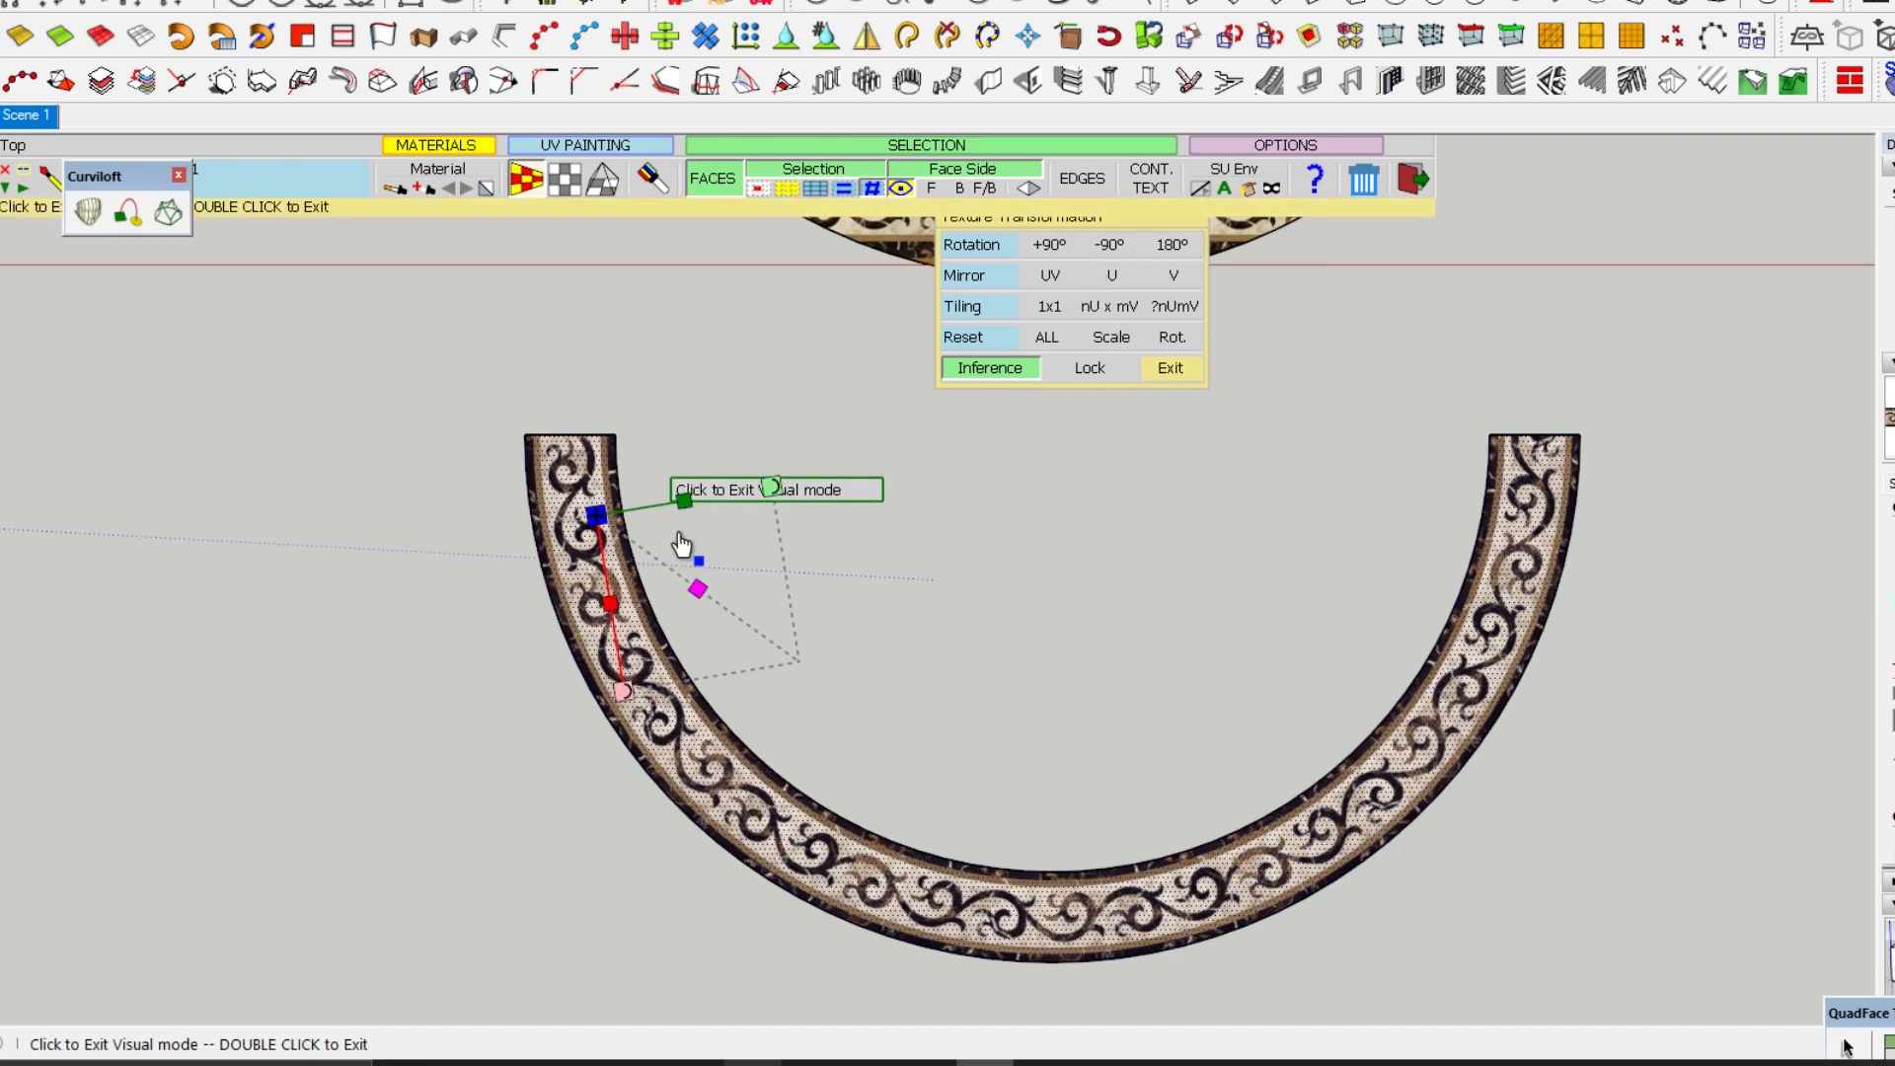
- Try ThruPaint's uniform, V and U scaling handles on the band's texture
scroll(686, 545, up, 5)
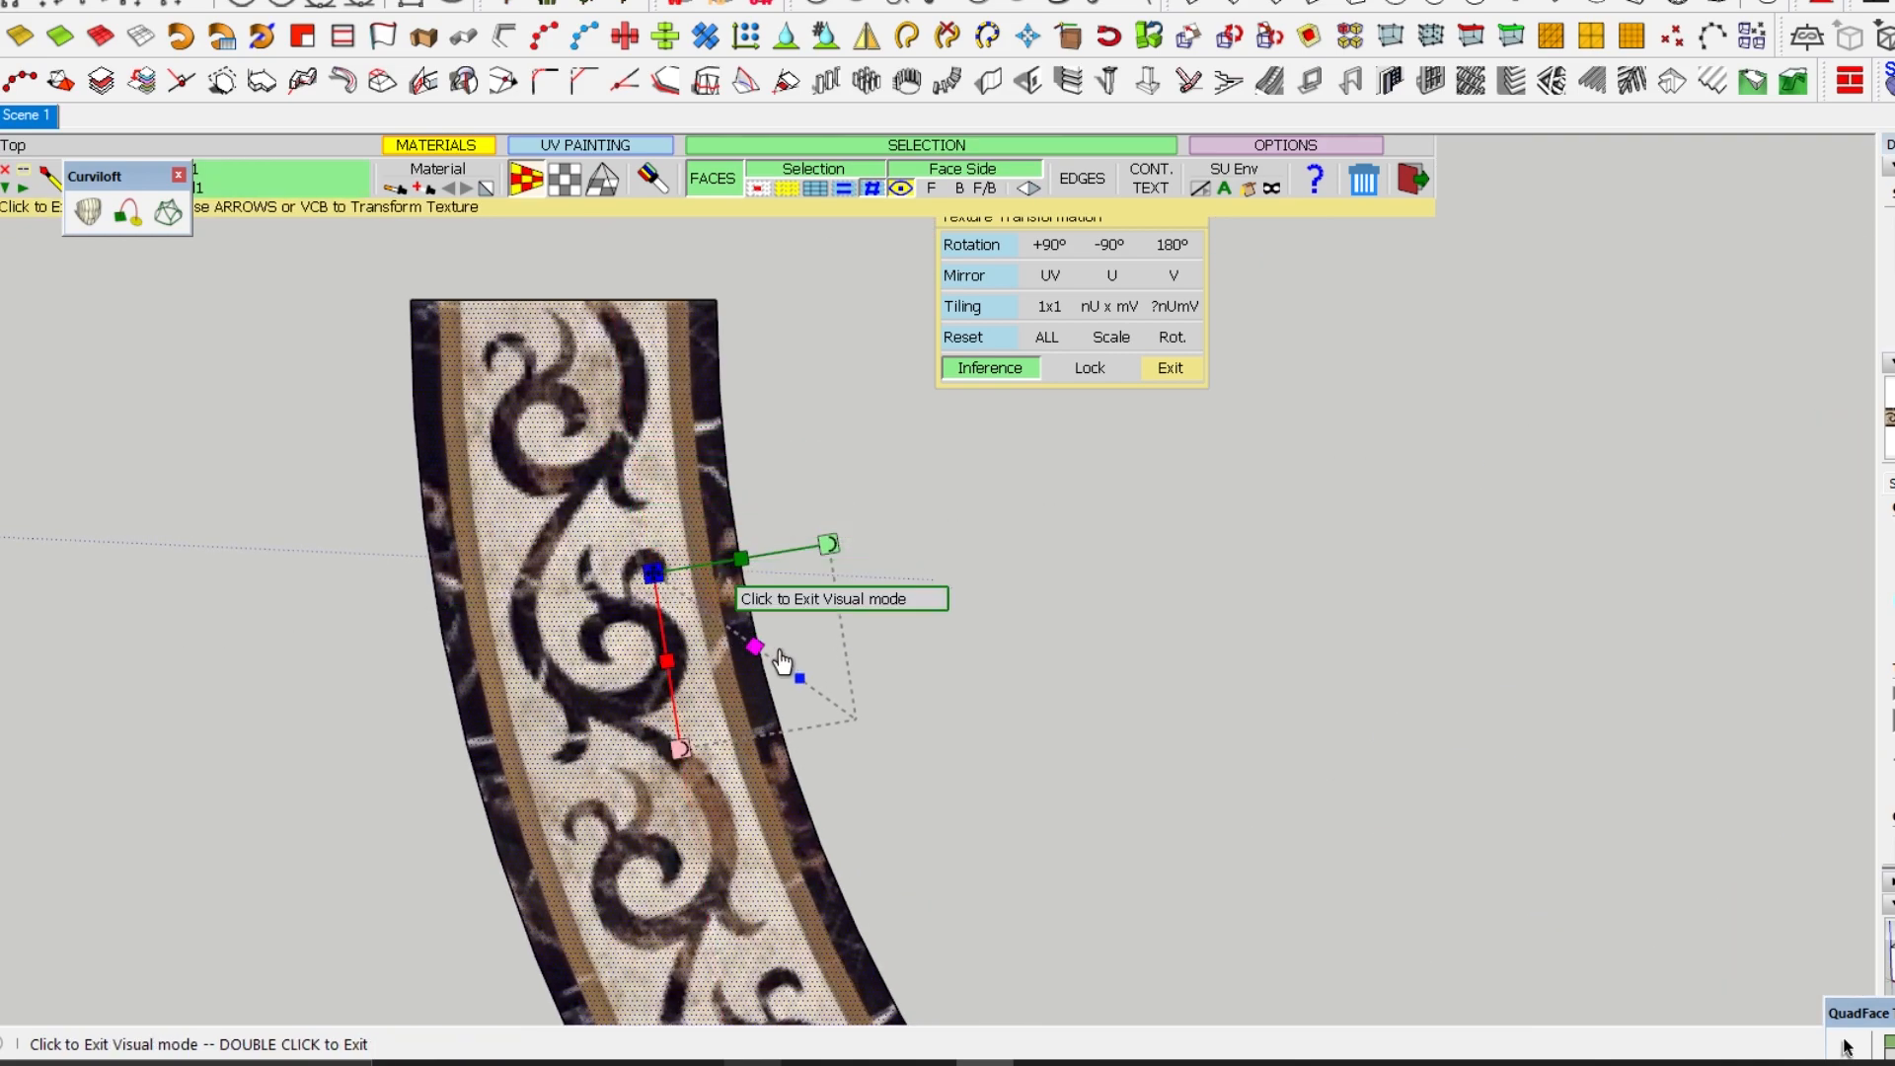
mouse_move(756, 648)
mouse_down()
mouse_move(927, 766)
mouse_move(688, 589)
mouse_move(827, 696)
mouse_move(755, 646)
mouse_move(773, 658)
mouse_up()
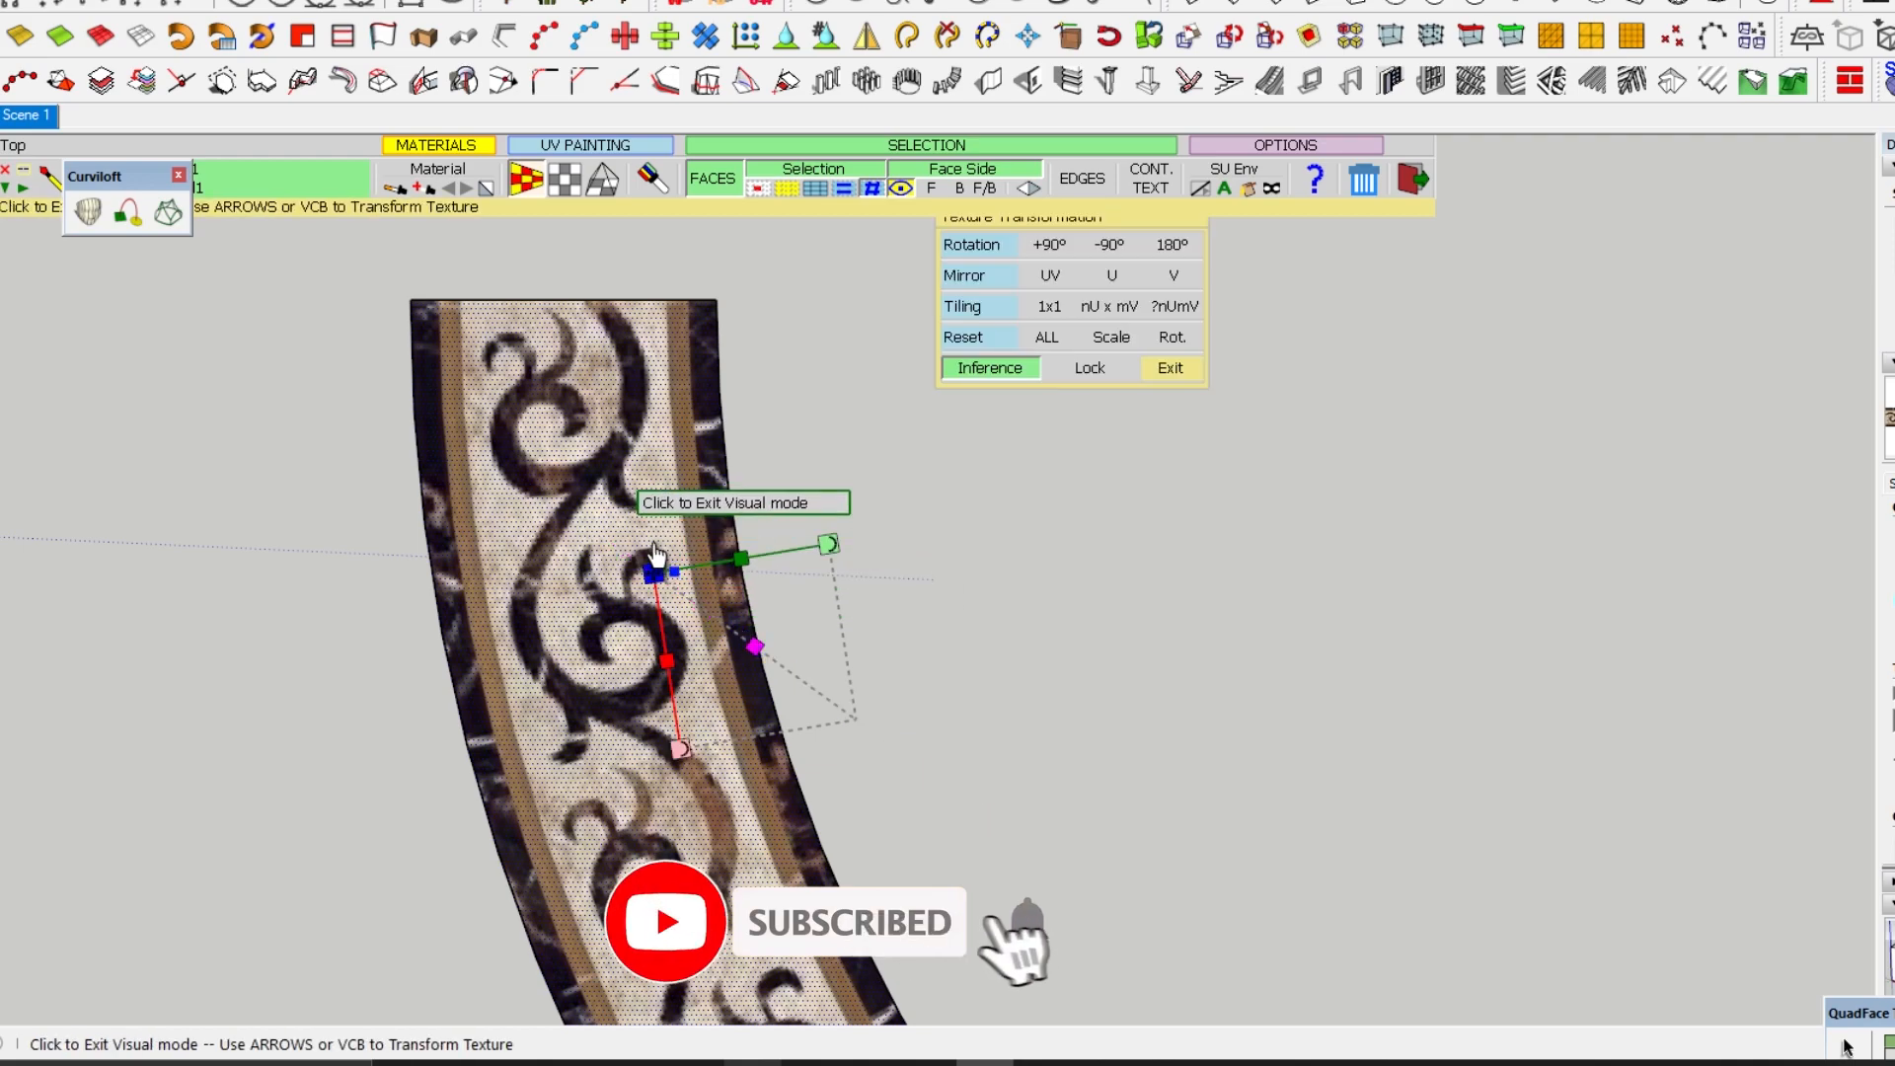
scroll(666, 570, down, 2)
scroll(671, 568, up, 3)
mouse_move(739, 568)
mouse_down()
mouse_move(794, 554)
mouse_move(691, 577)
mouse_move(805, 572)
mouse_move(748, 579)
mouse_up()
mouse_move(661, 659)
mouse_down()
mouse_move(677, 675)
mouse_move(671, 644)
mouse_move(677, 710)
mouse_move(668, 634)
mouse_move(681, 698)
mouse_move(679, 675)
mouse_up()
scroll(675, 675, down, 5)
scroll(661, 602, up, 1)
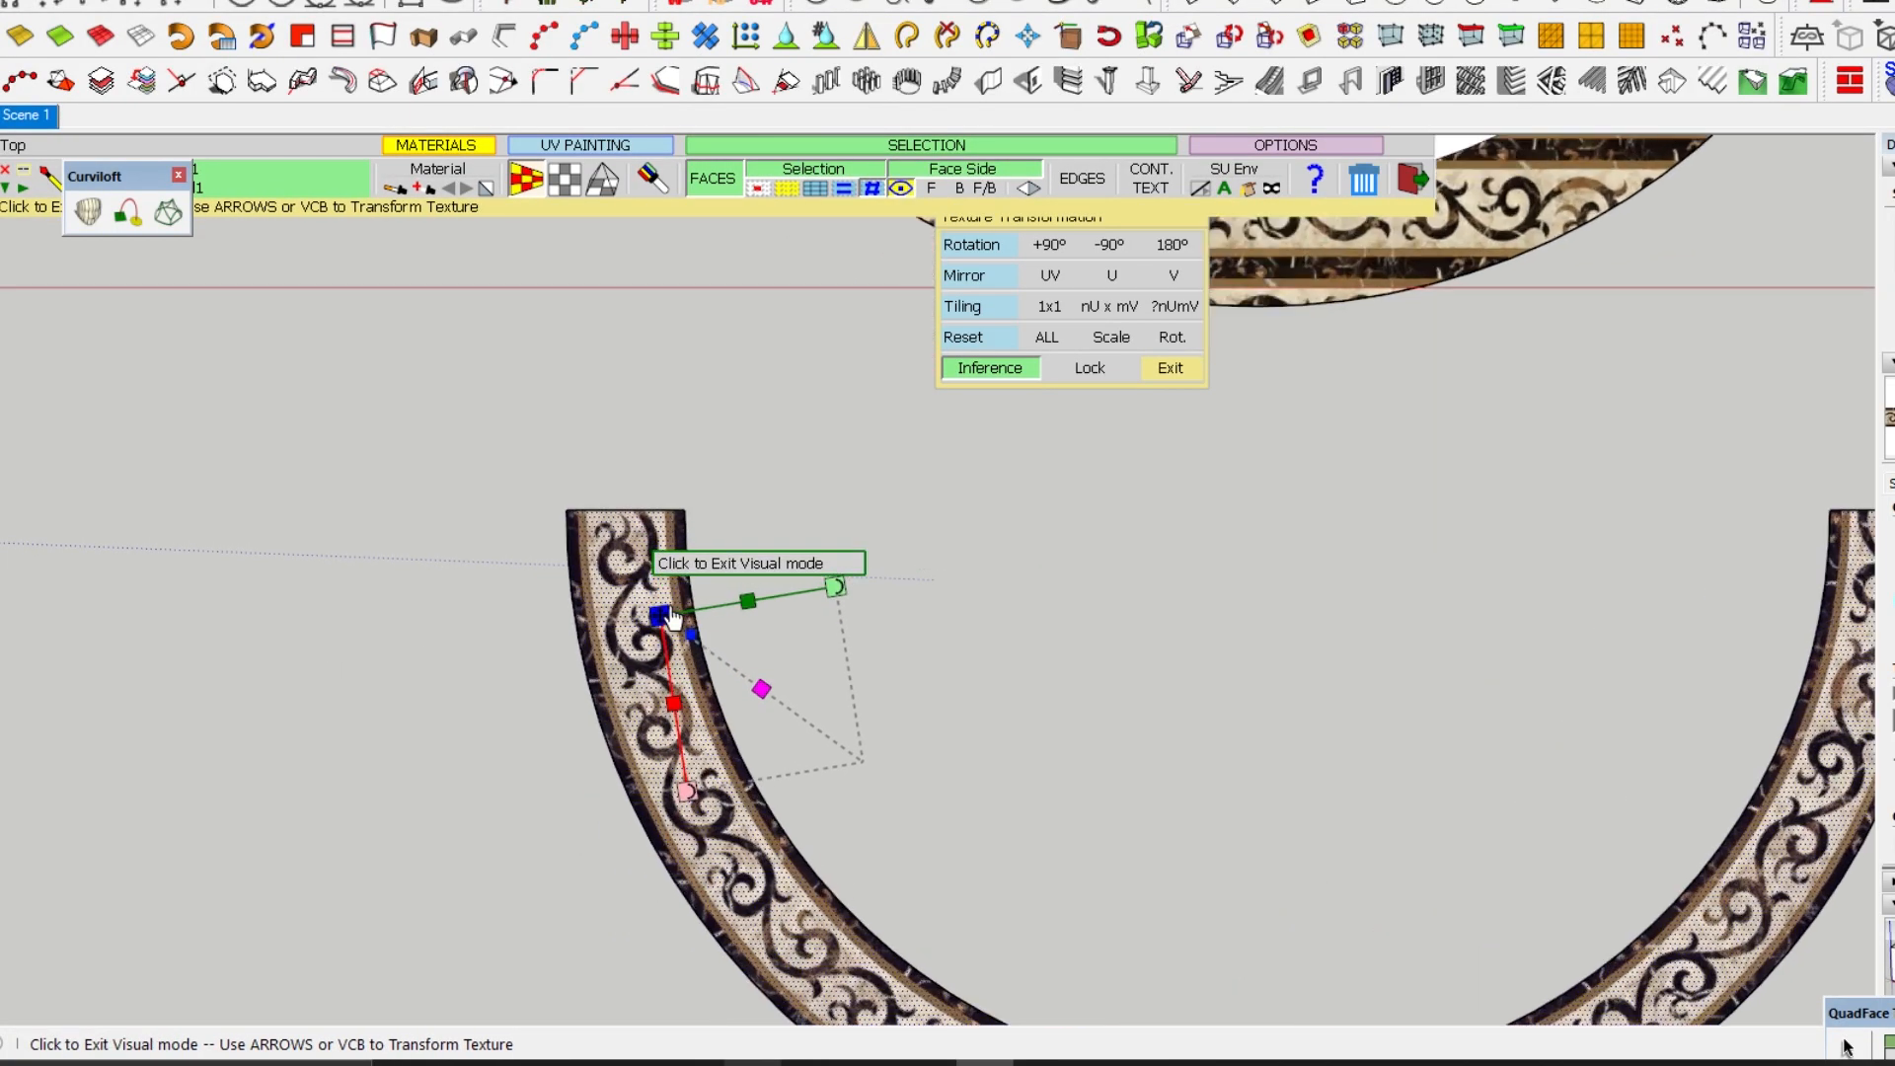
- Leave ThruPaint and erase the frame's old curved border section together with the inner white face
scroll(654, 579, down, 1)
click(736, 531)
key(space)
scroll(791, 673, down, 3)
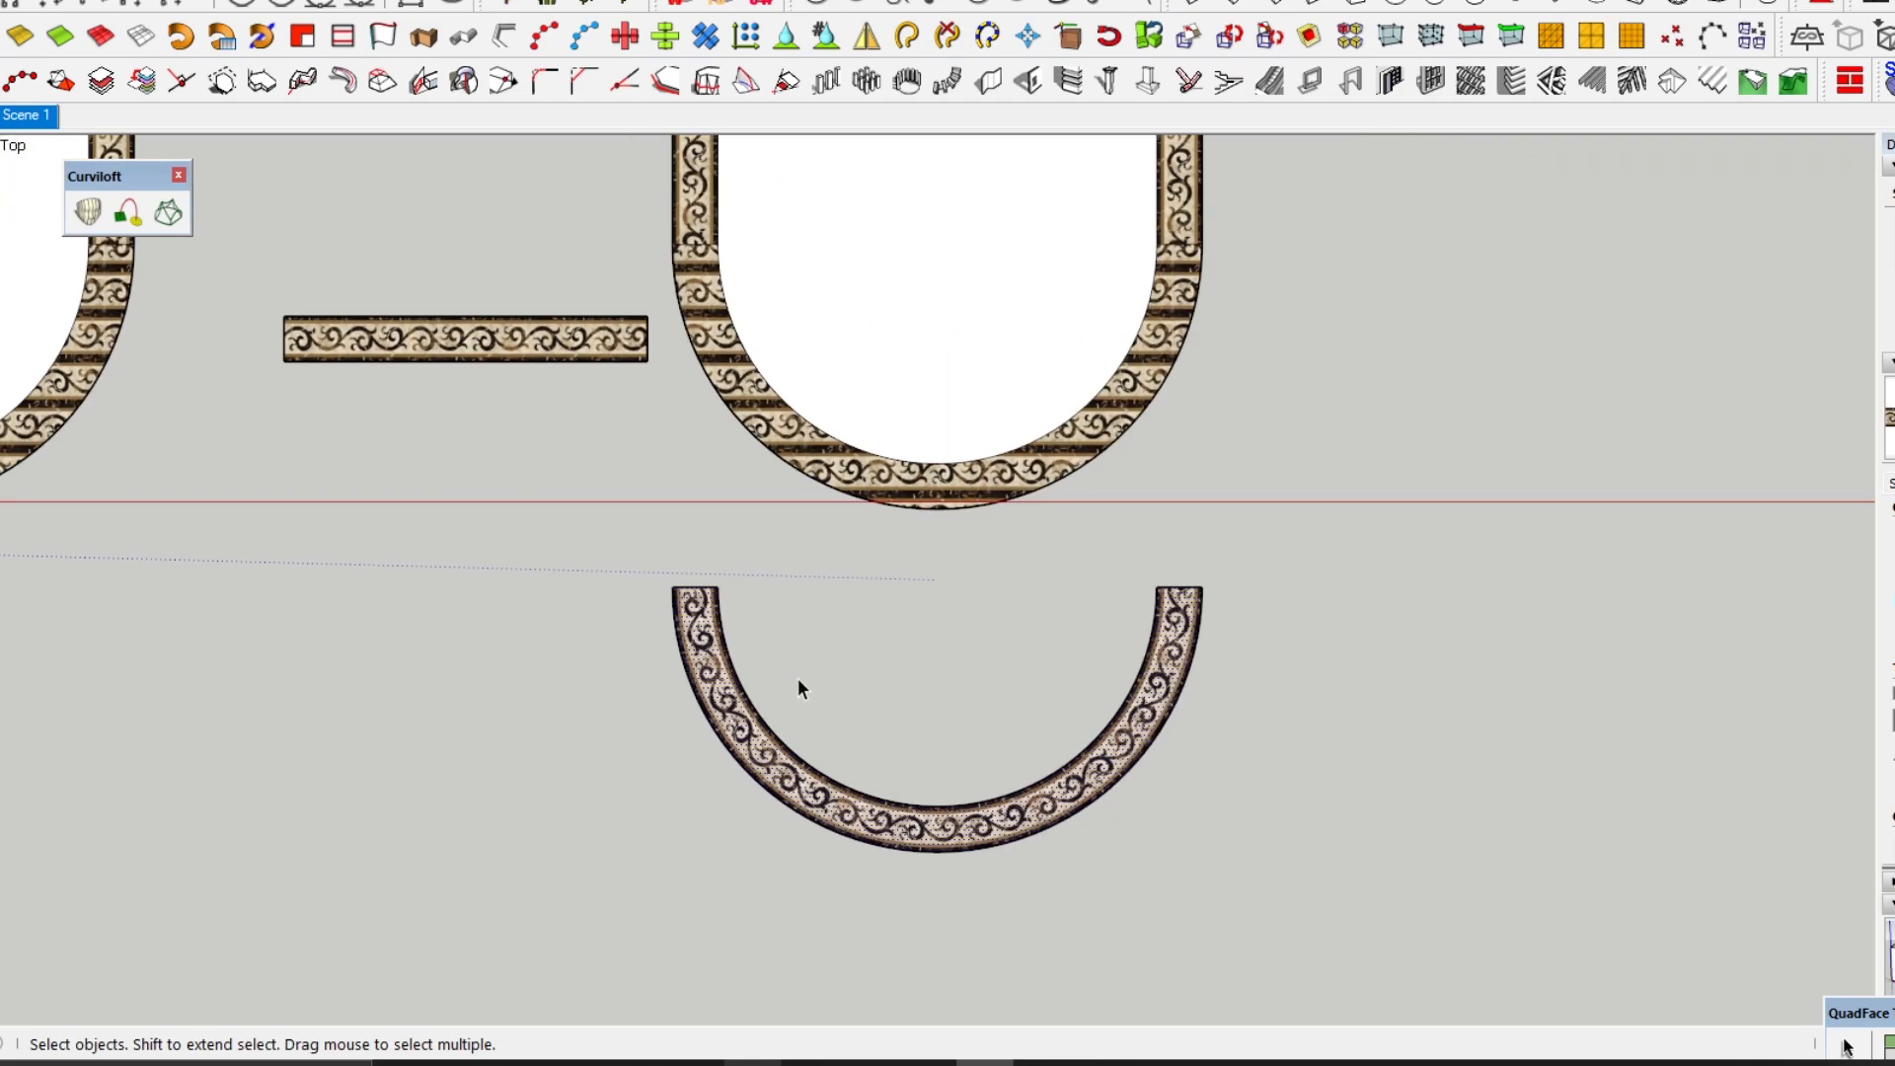
scroll(902, 499, up, 2)
scroll(893, 569, down, 2)
key(e)
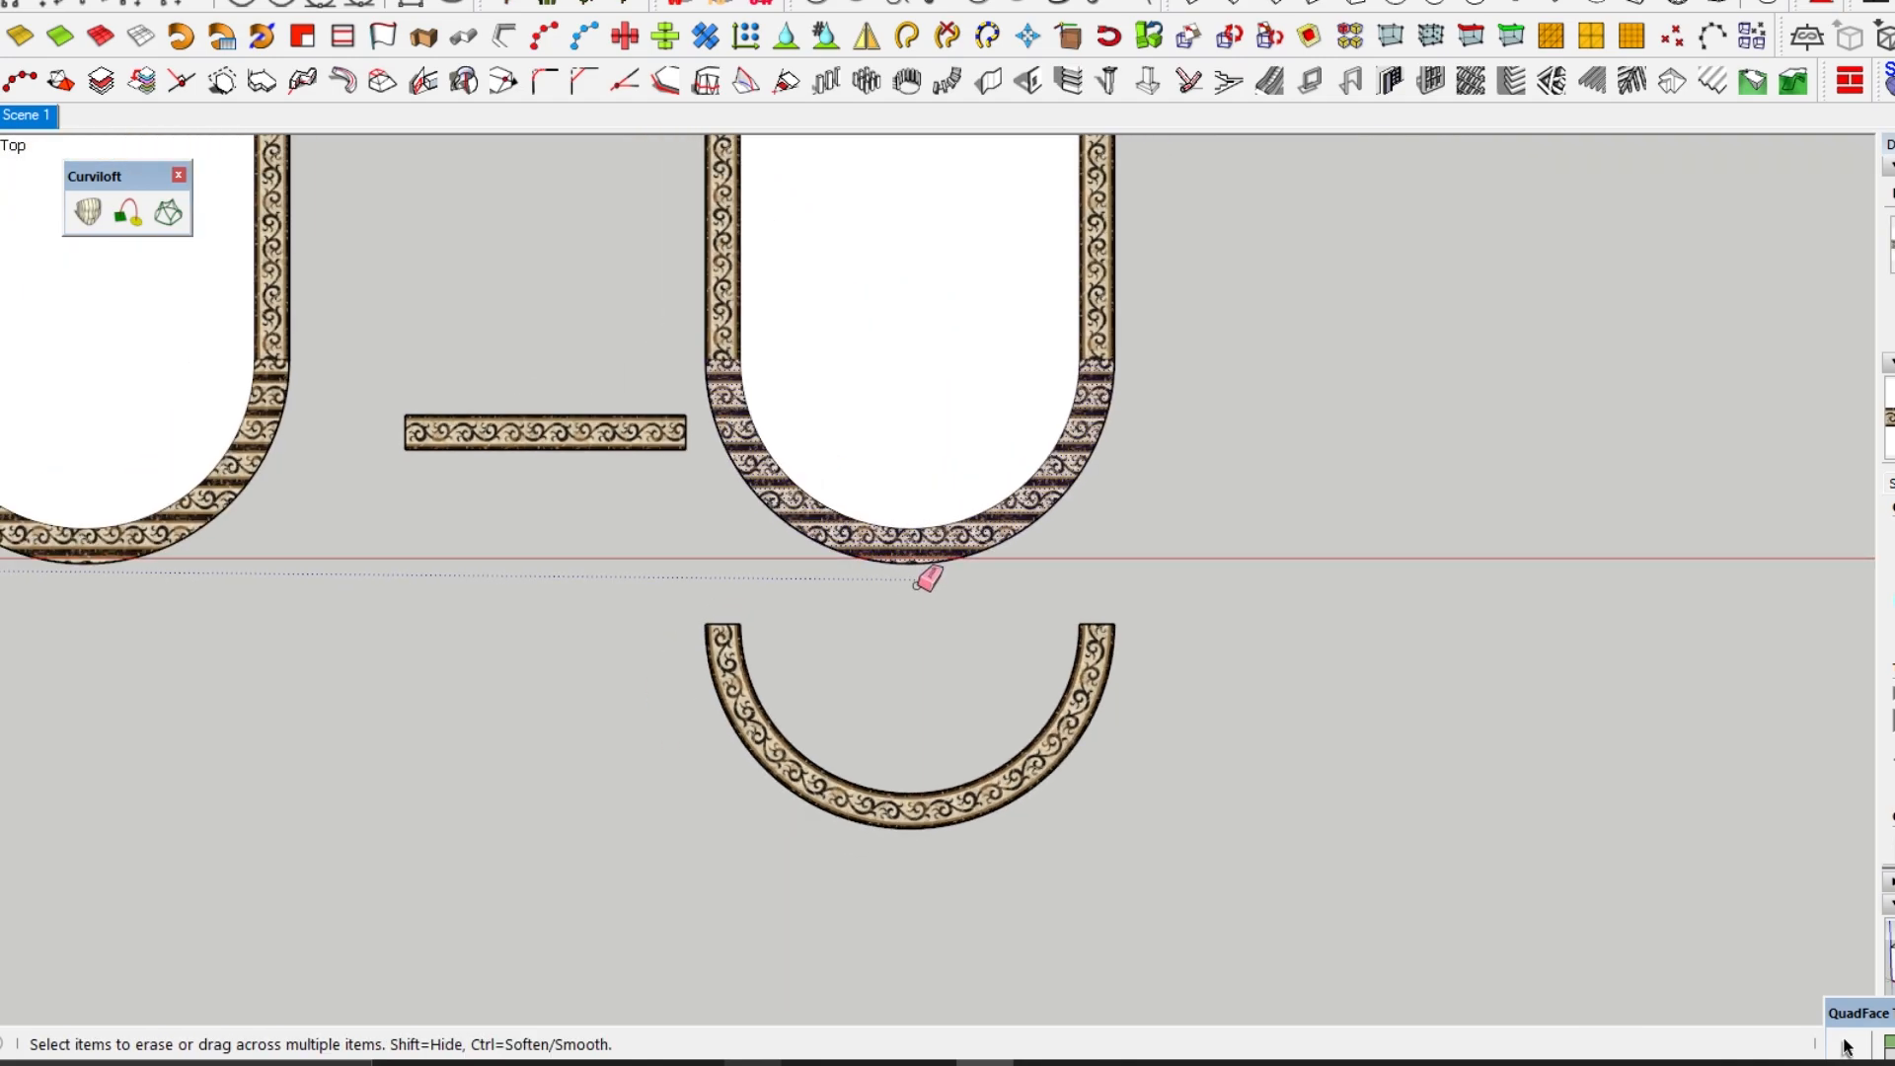
drag(914, 576, 914, 610)
key(space)
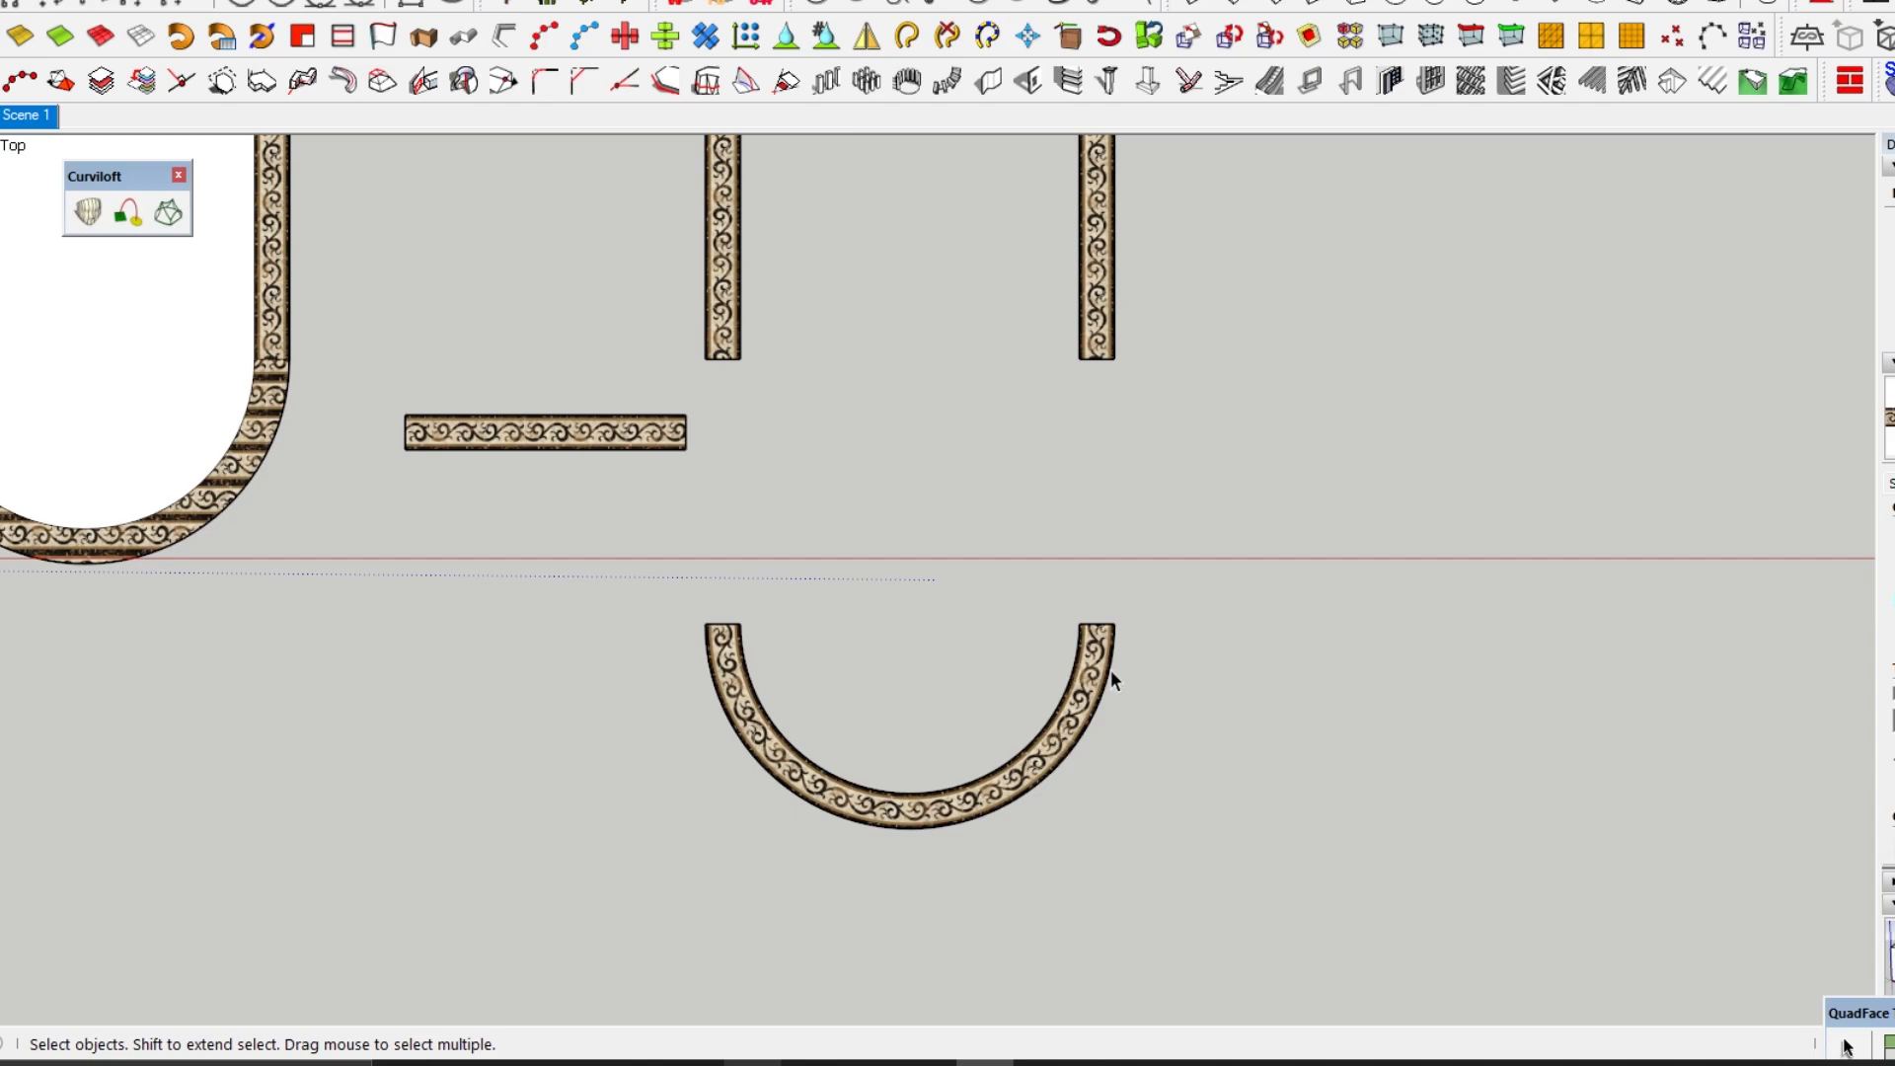
- Move the textured semicircular band by its outer end corner up to the ends of the frame's straight borders
click(1106, 669)
key(m)
scroll(1133, 645, up, 4)
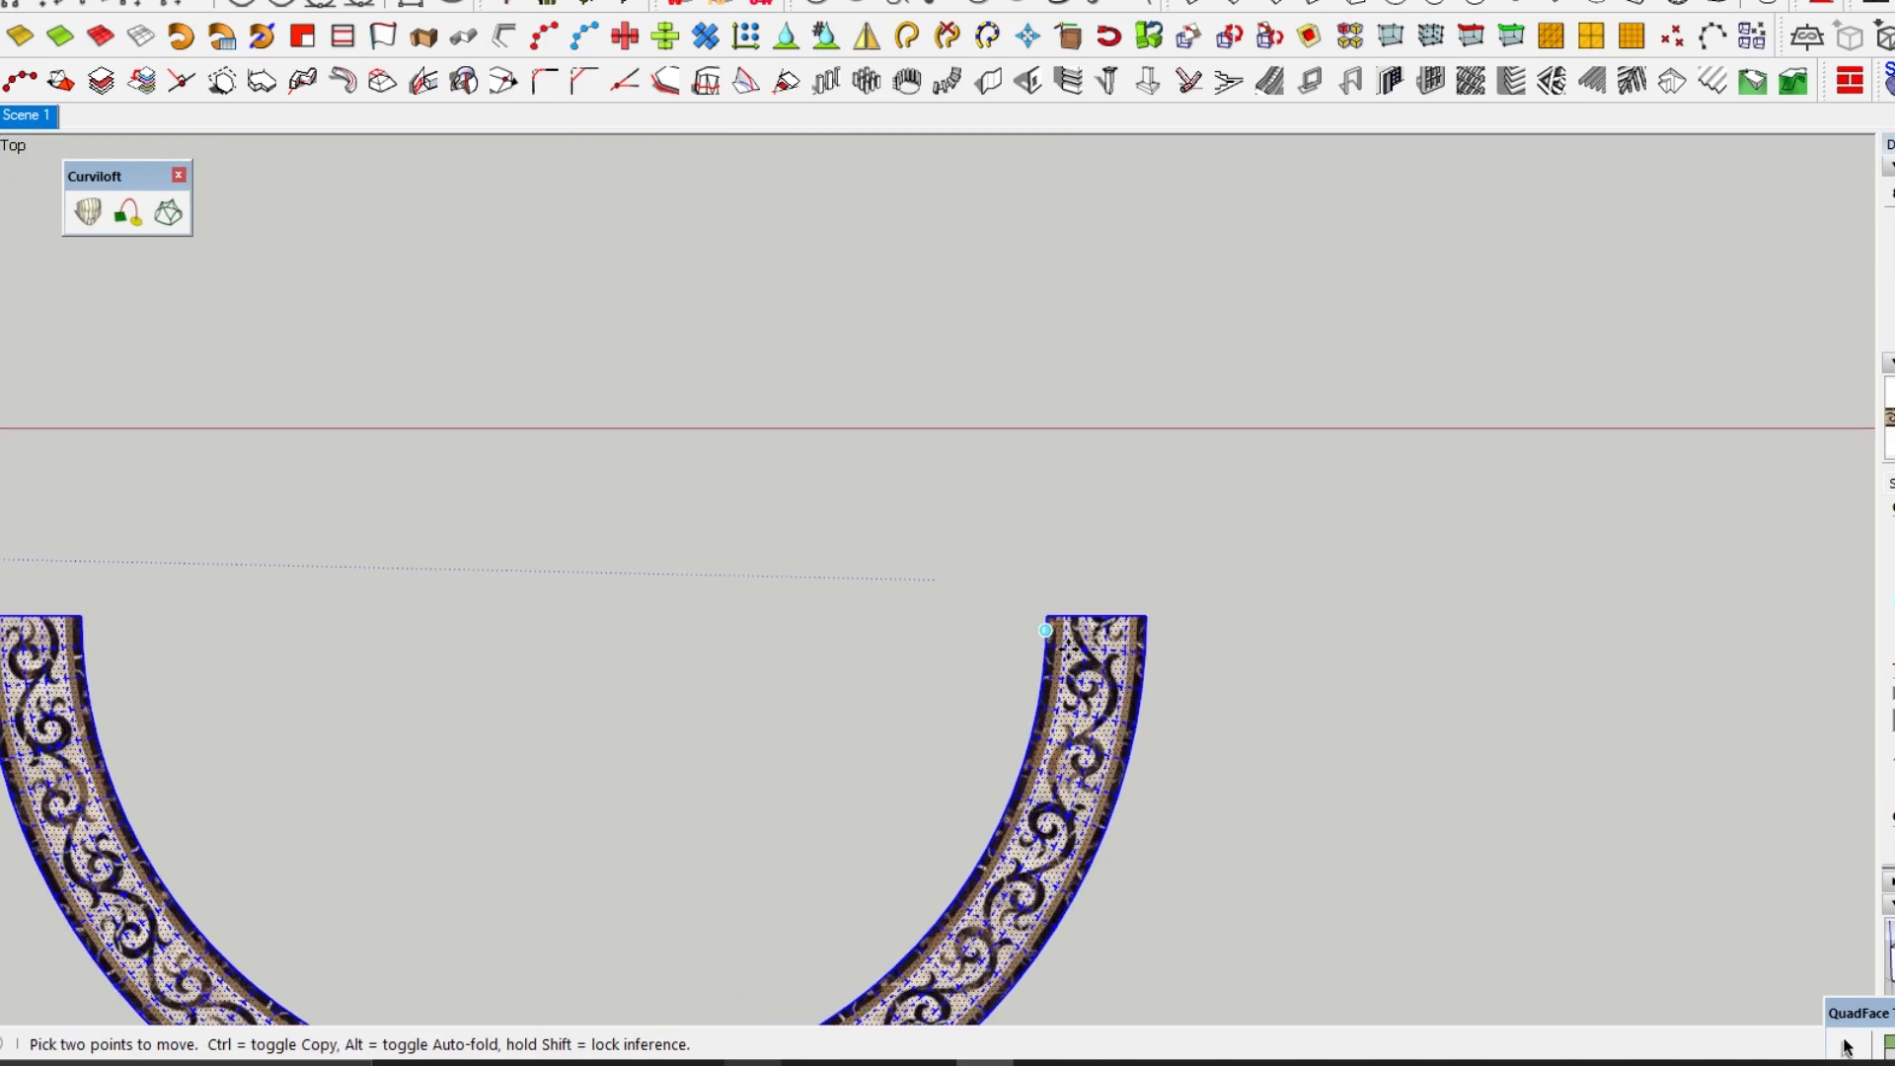
click(1165, 637)
scroll(1164, 637, down, 3)
scroll(1151, 359, up, 2)
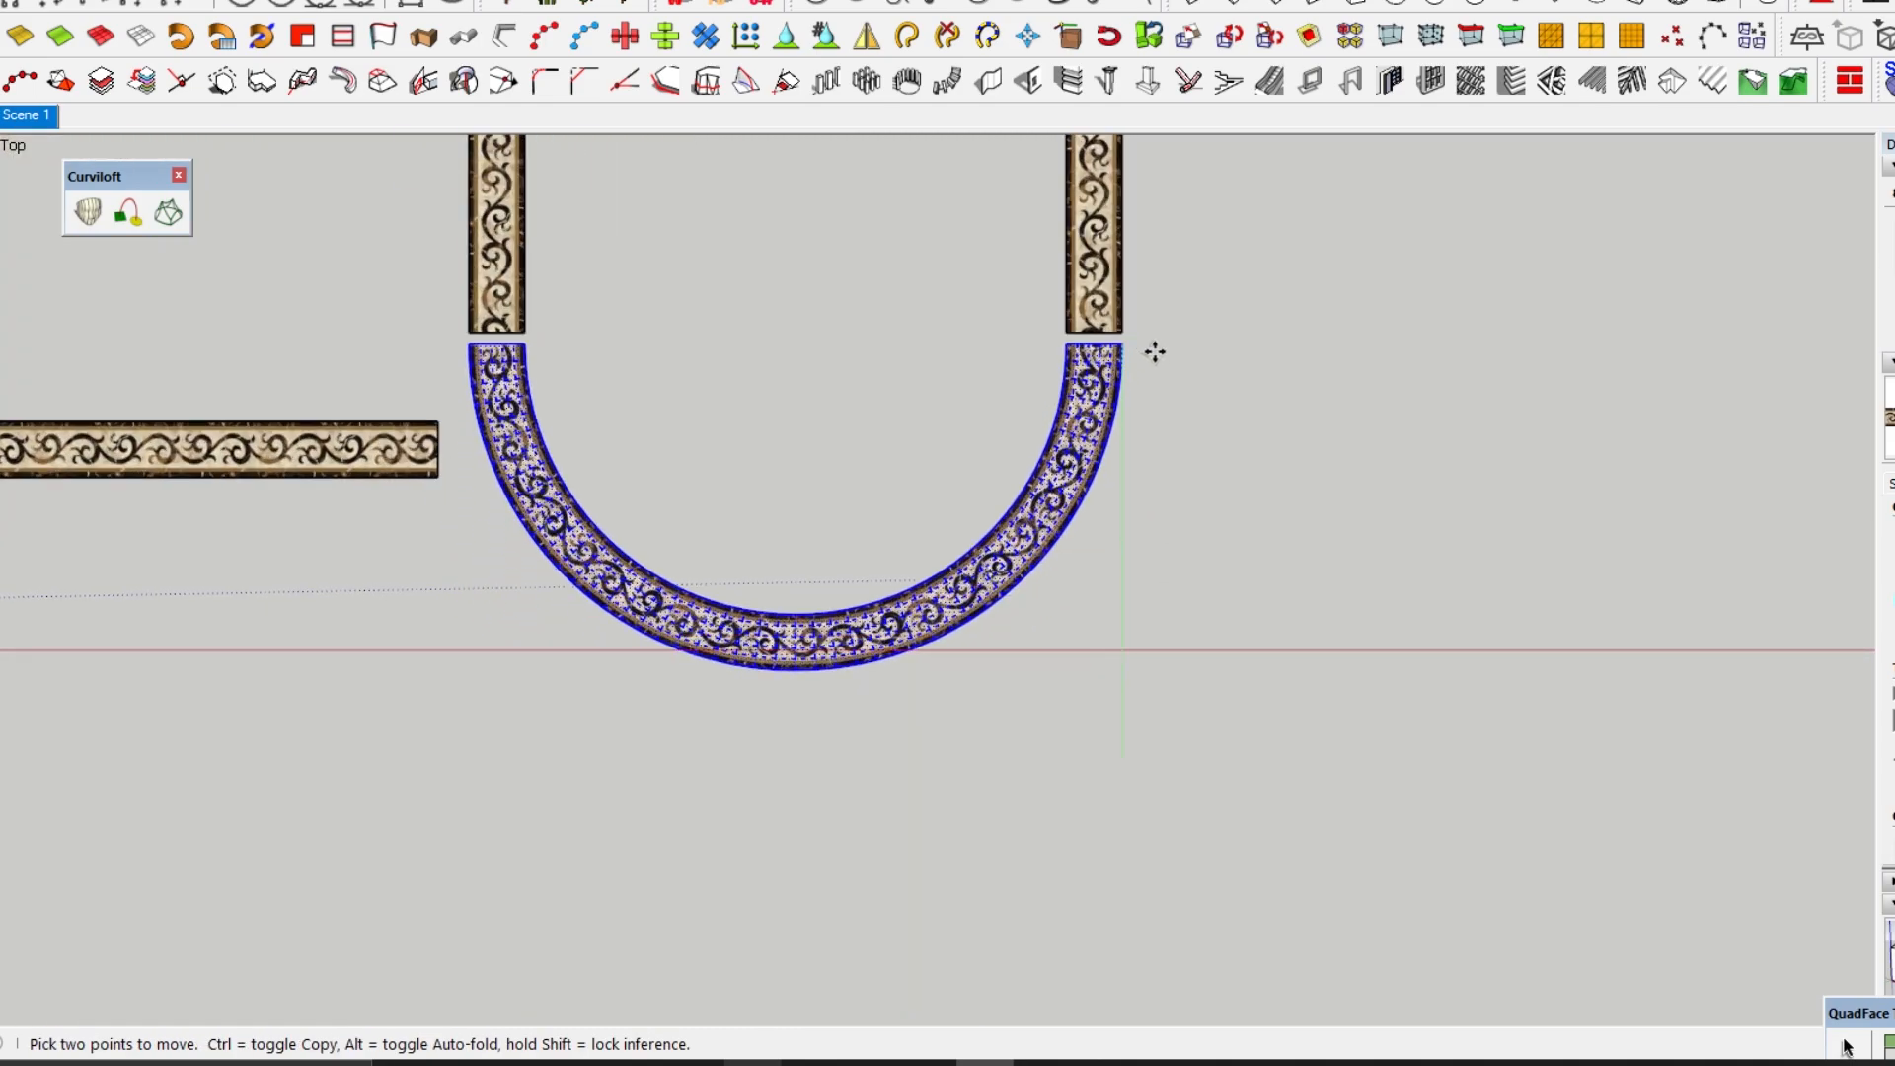
click(1141, 358)
key(space)
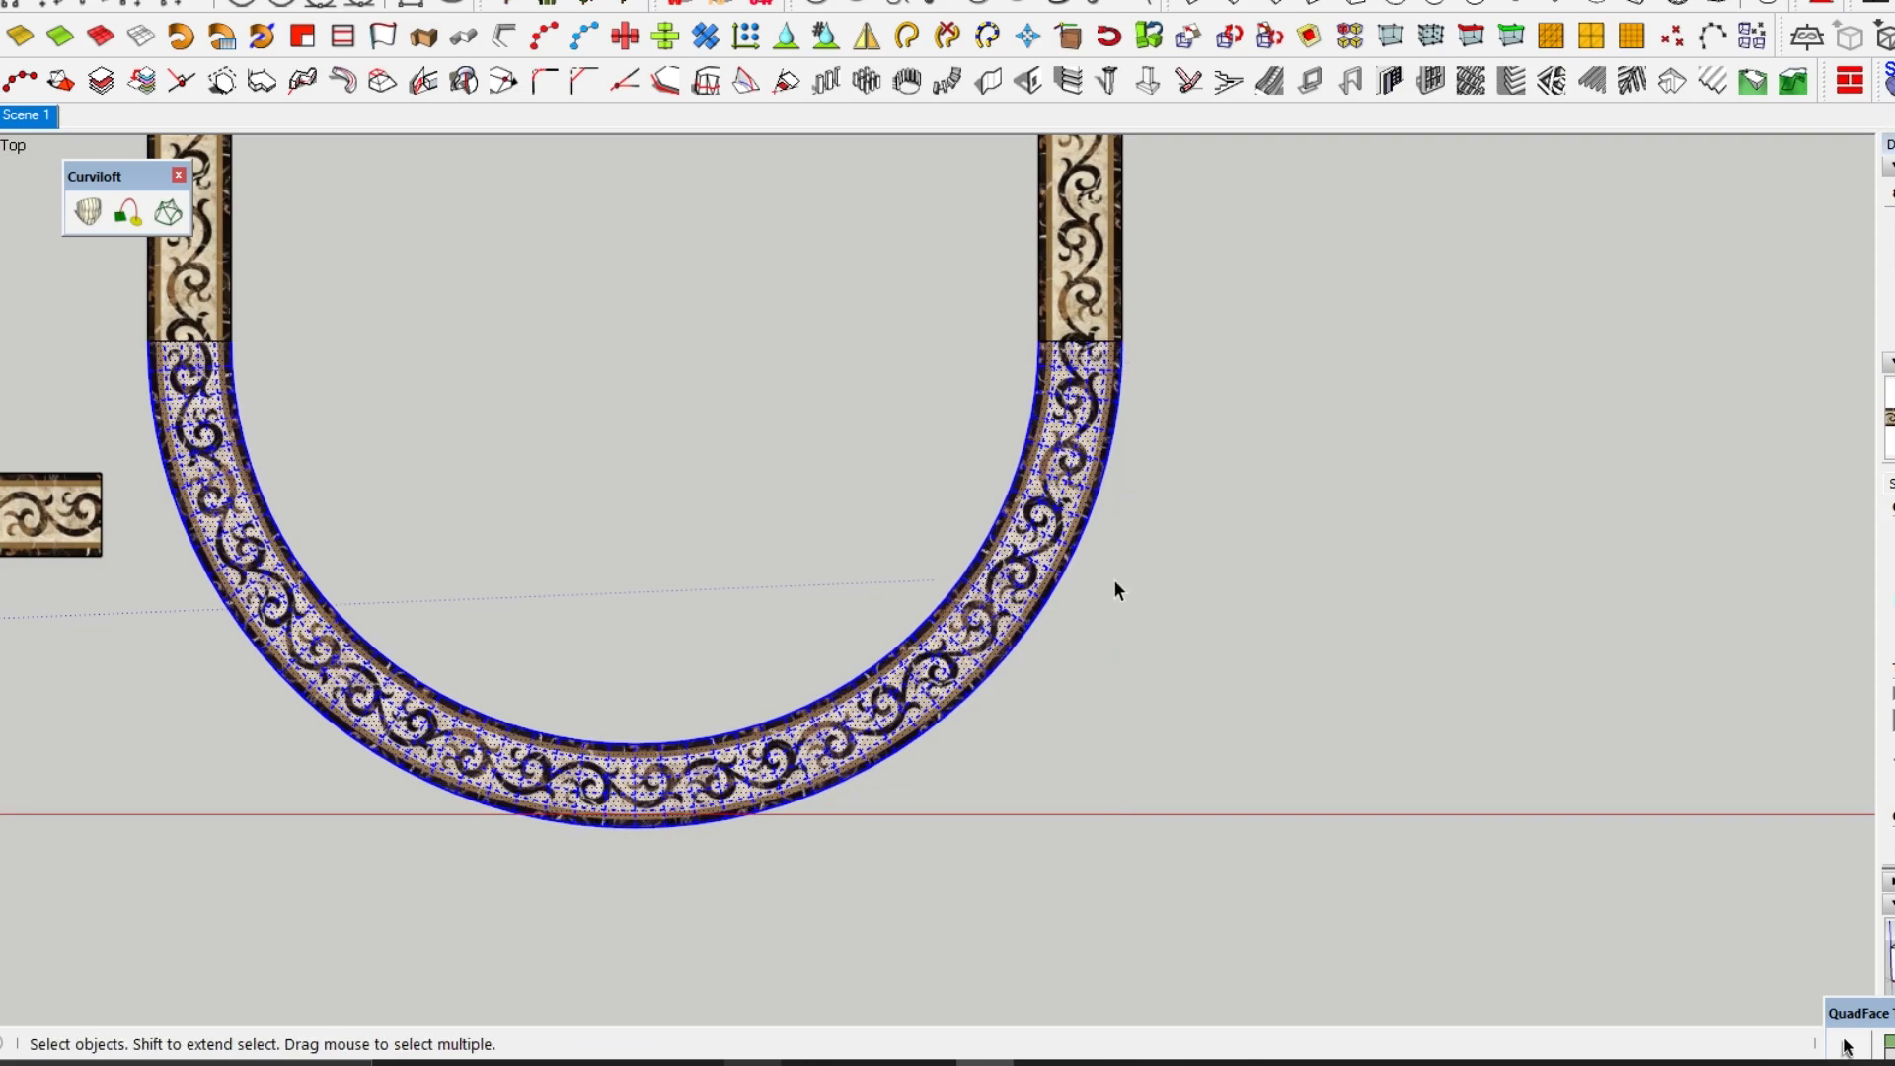
- Display the Fredo6 Tools toolbar and launch ThruPaint for the band, close to its joint with the straight border
scroll(274, 464, up, 2)
scroll(437, 444, up, 3)
scroll(437, 444, up, 3)
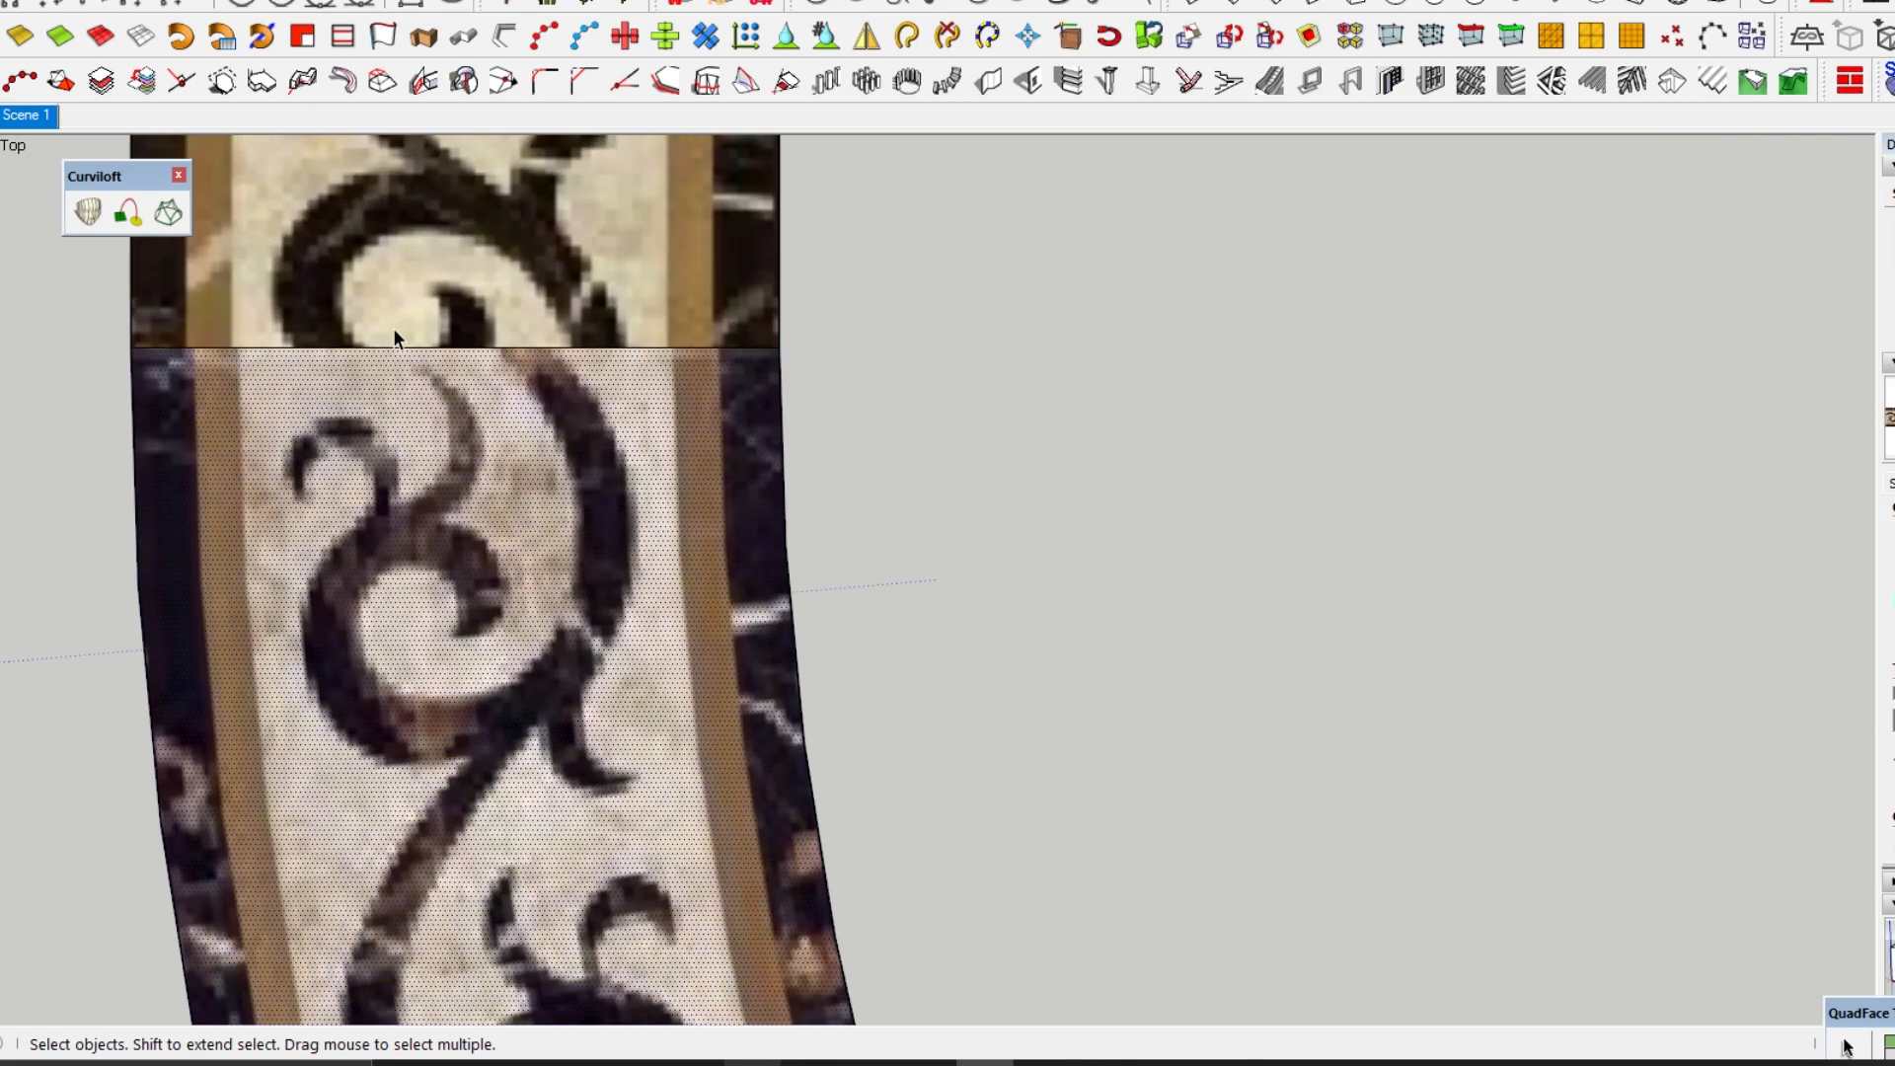
right_click(570, 533)
click(529, 559)
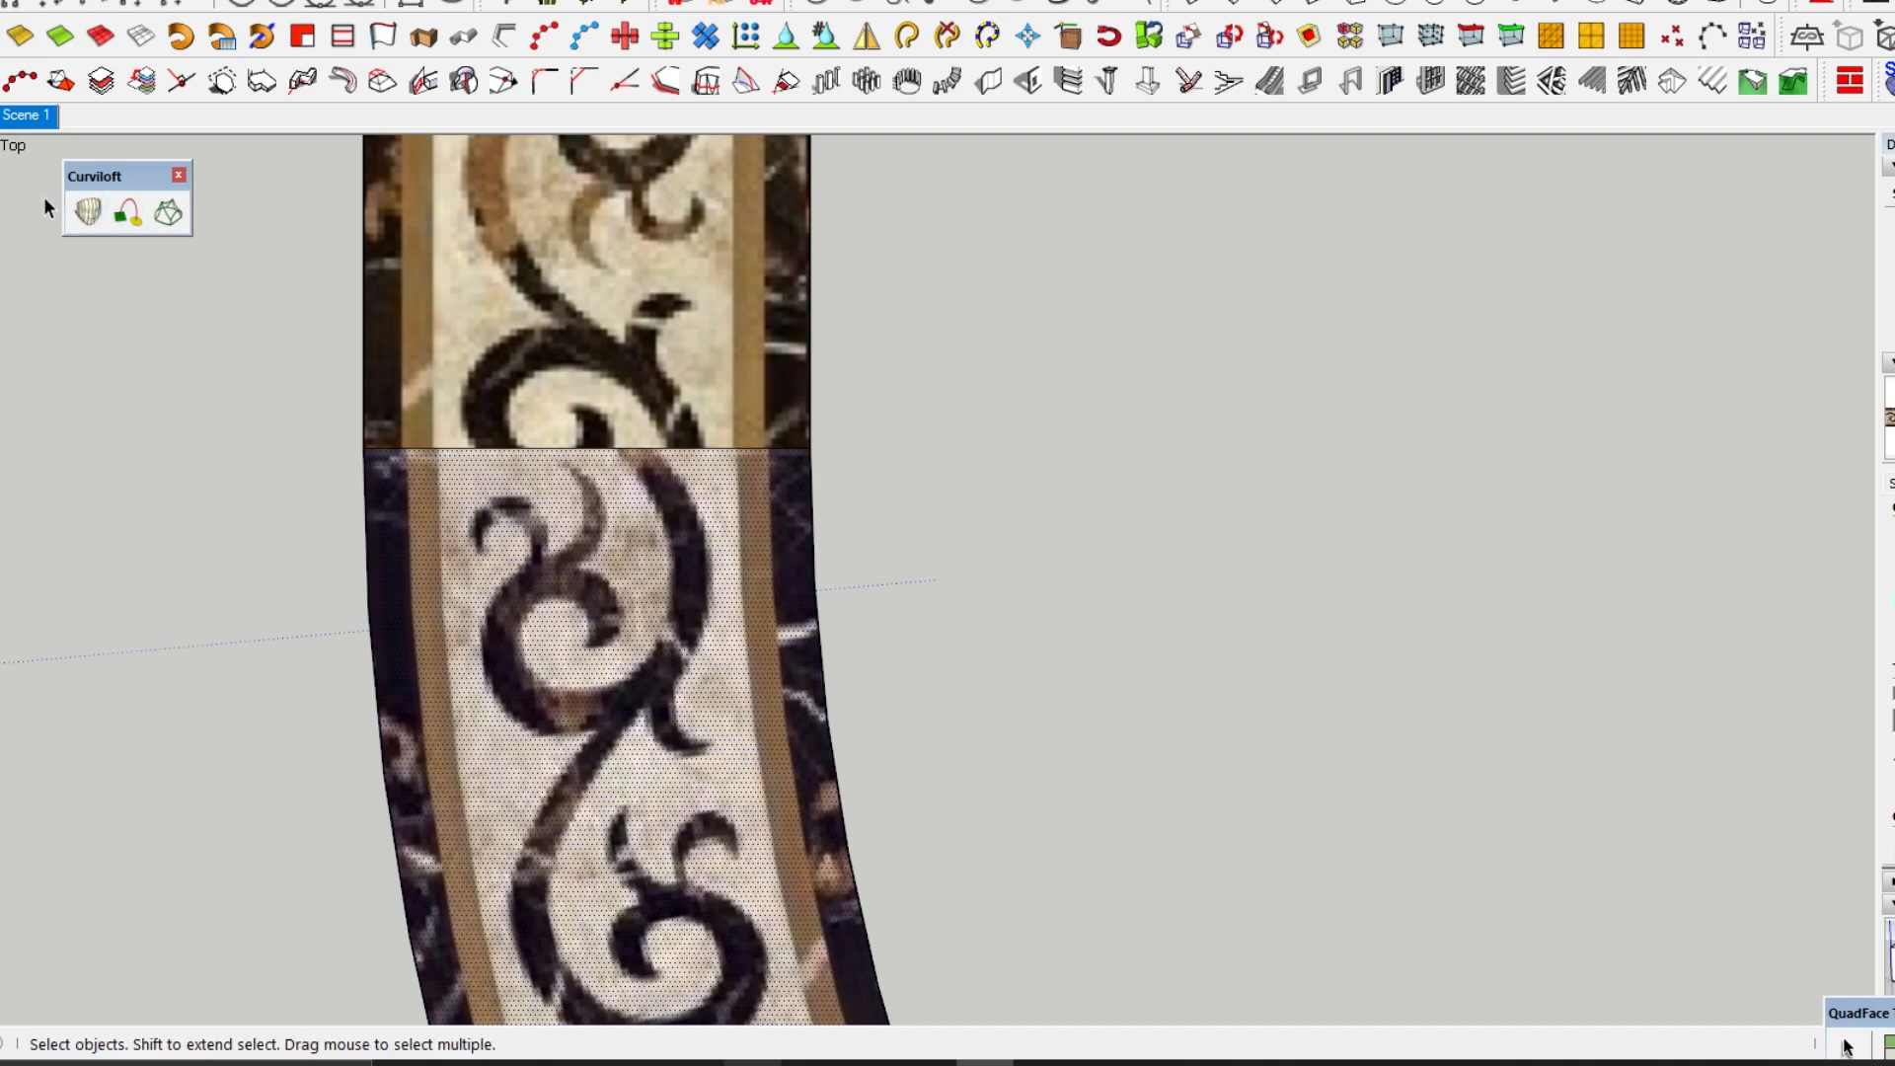
right_click(145, 203)
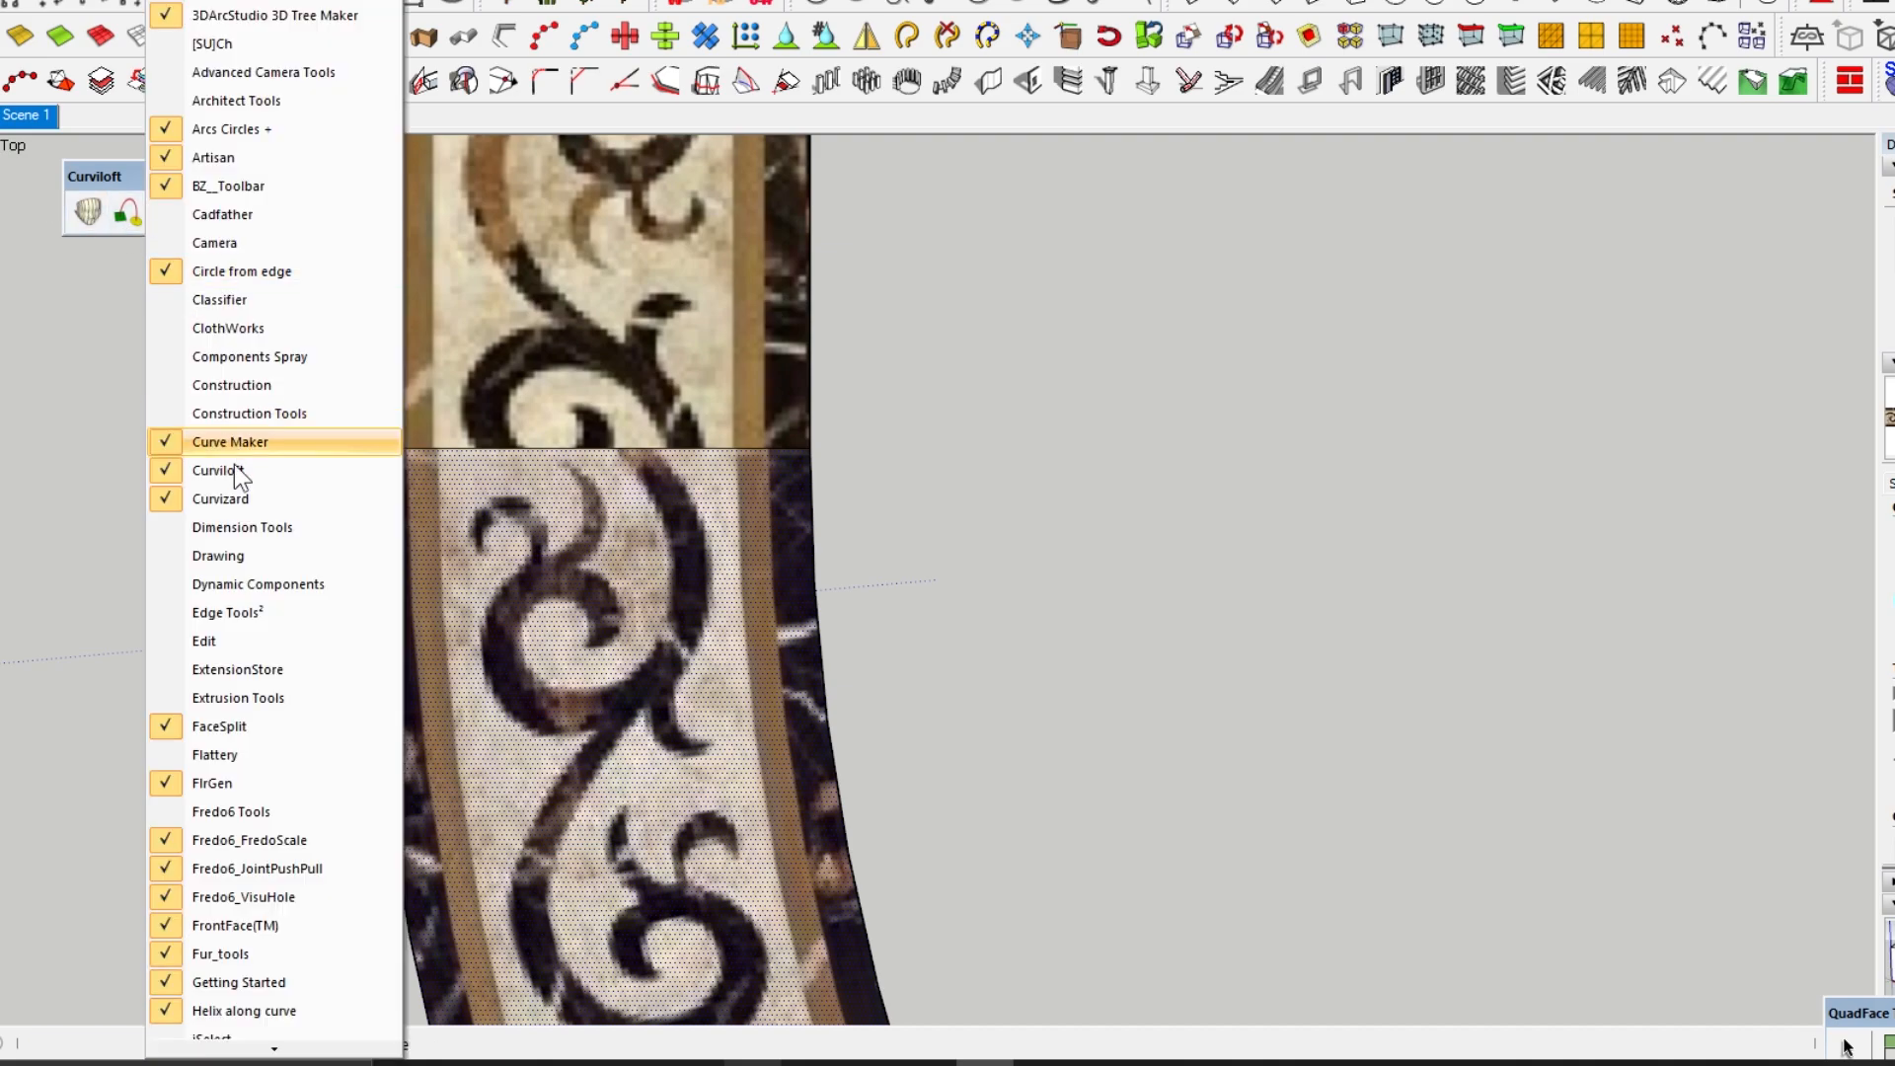
click(244, 814)
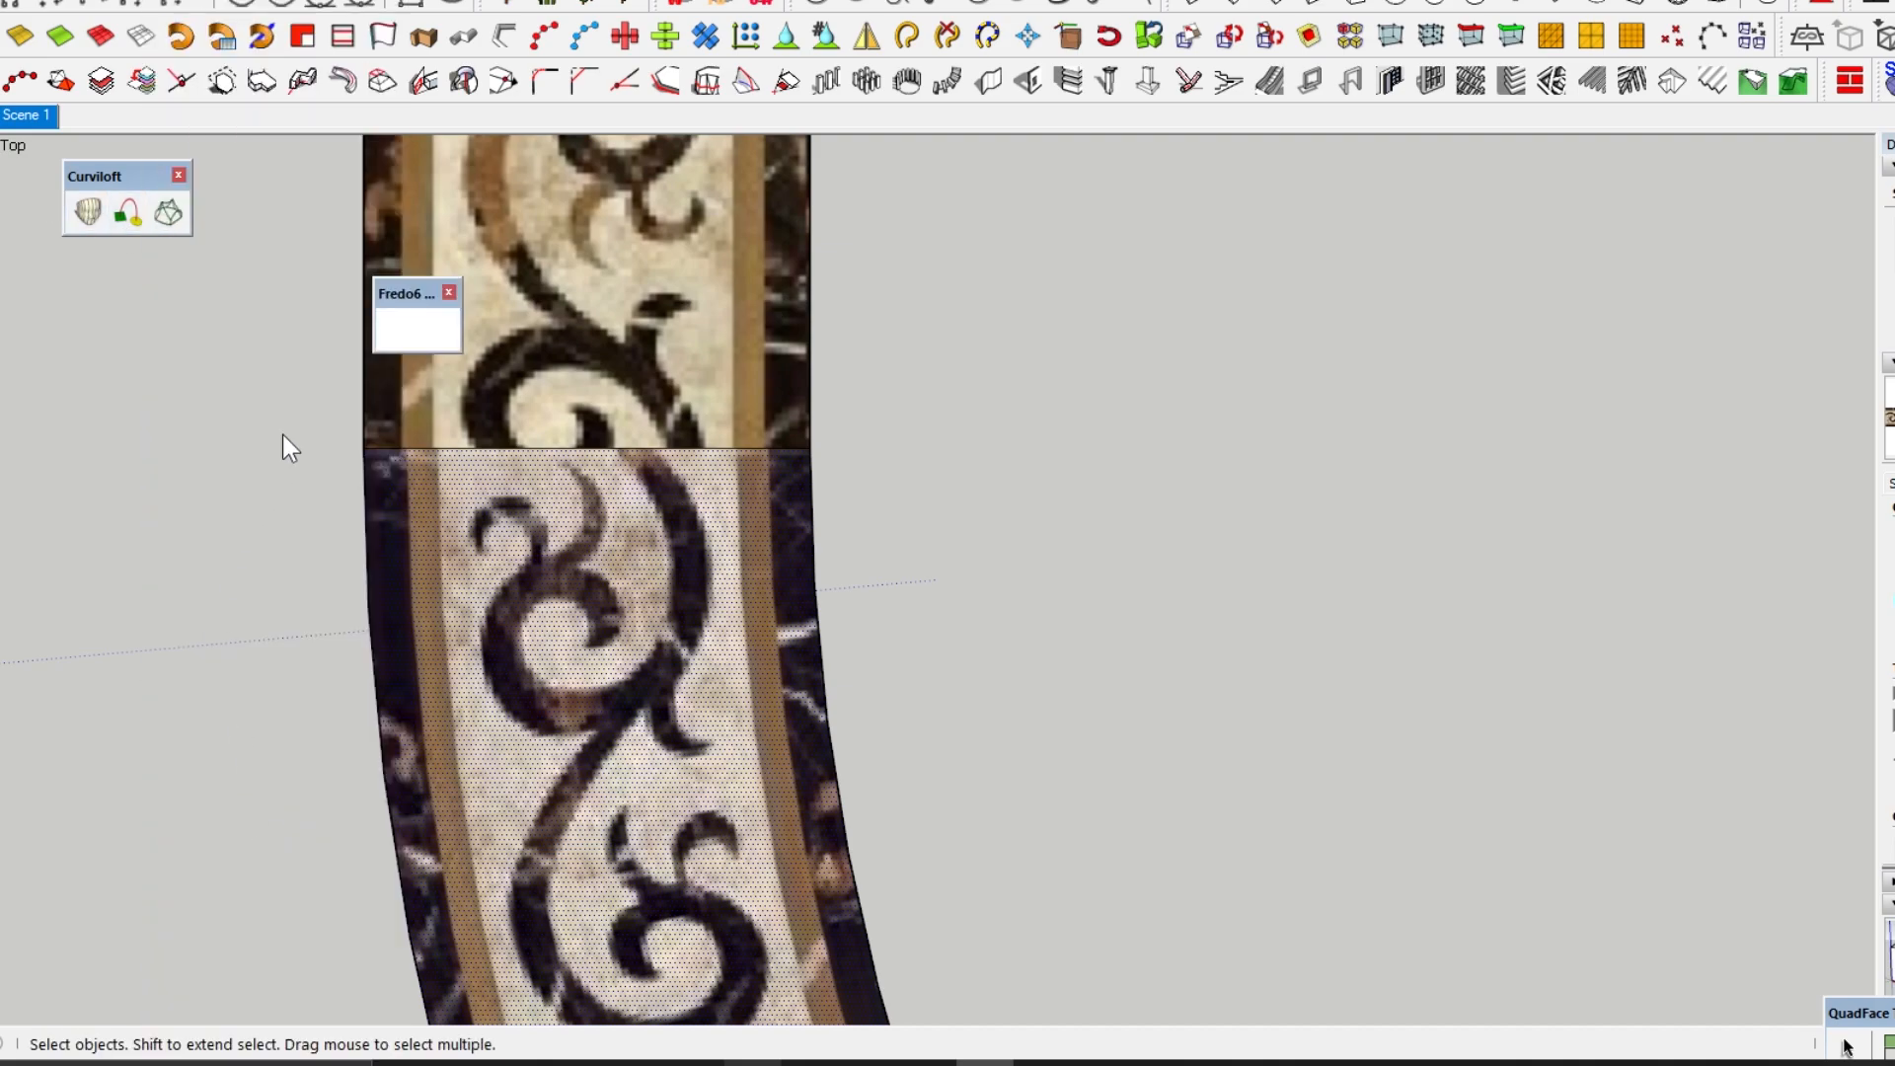
click(398, 329)
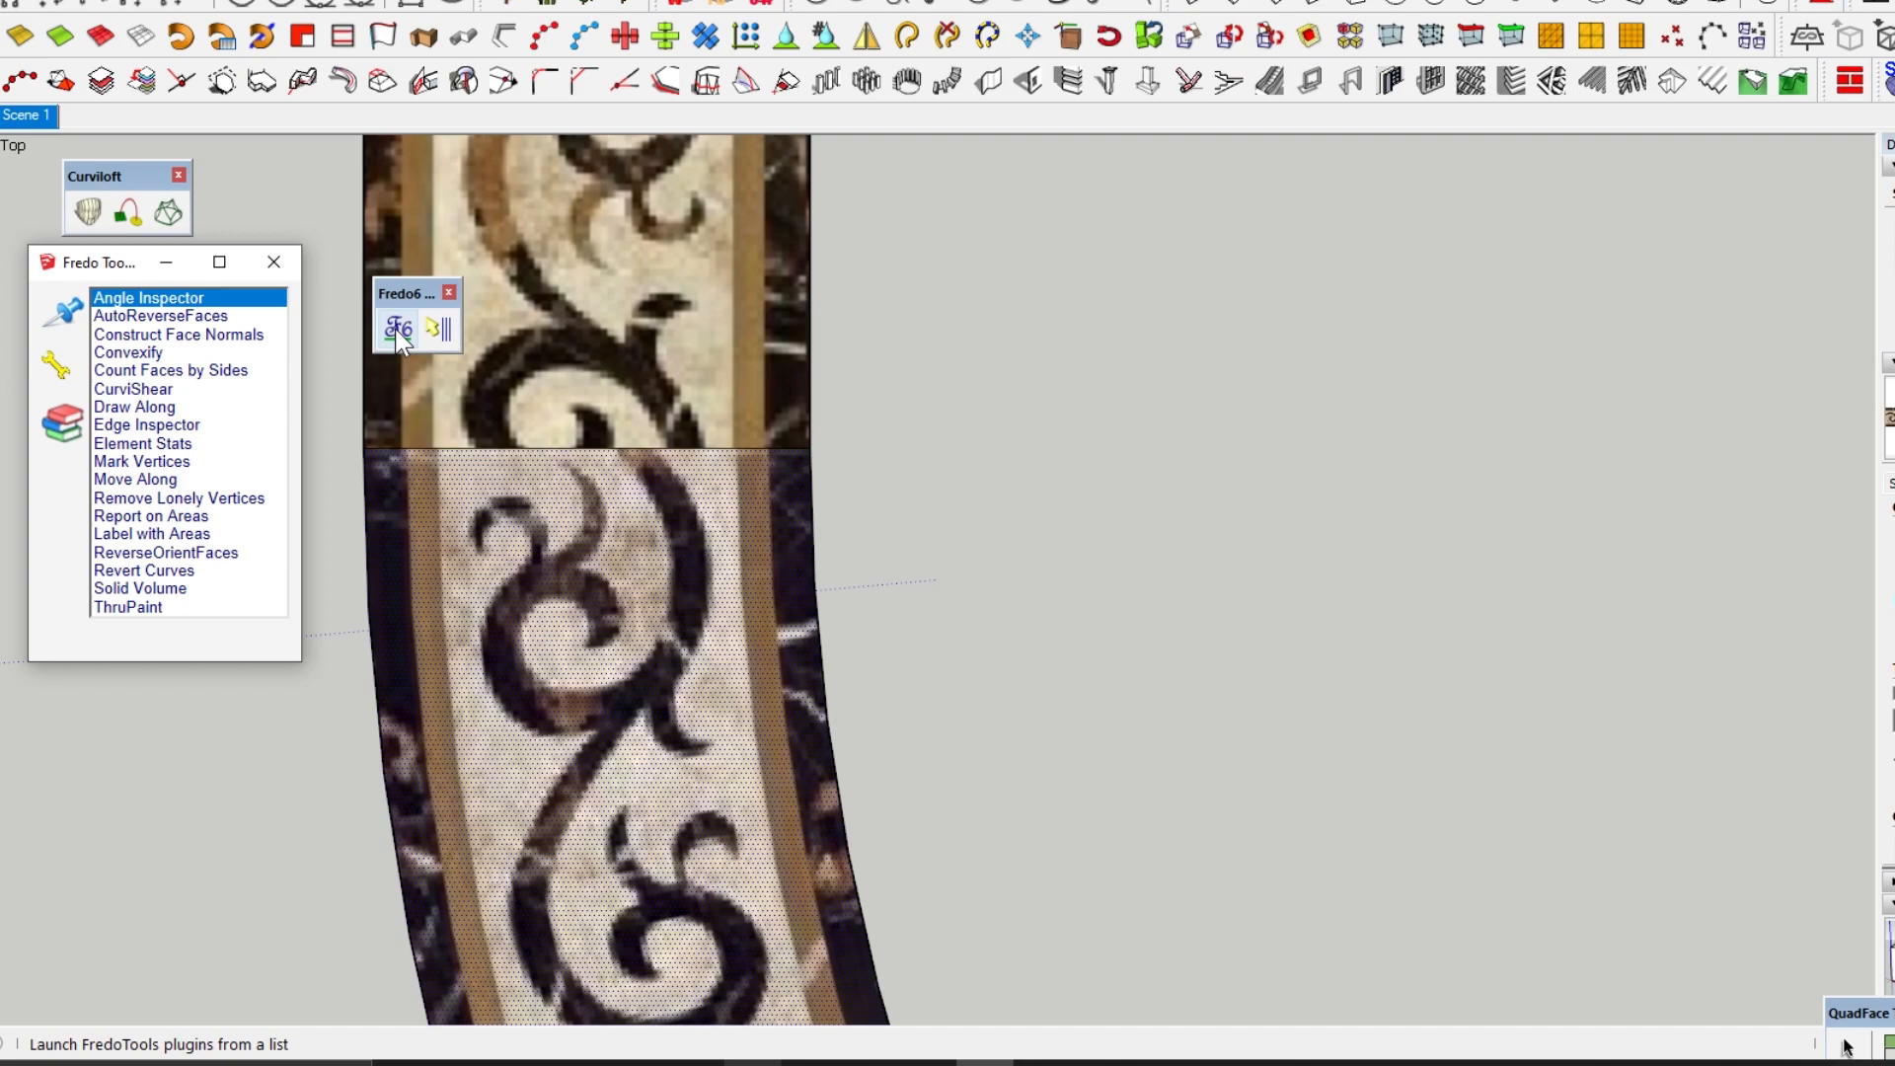
click(149, 612)
- Translate the band's texture along the curve in visual mode to line its scrolls up with the straight border at the joint
right_click(442, 480)
click(473, 530)
scroll(434, 488, up, 3)
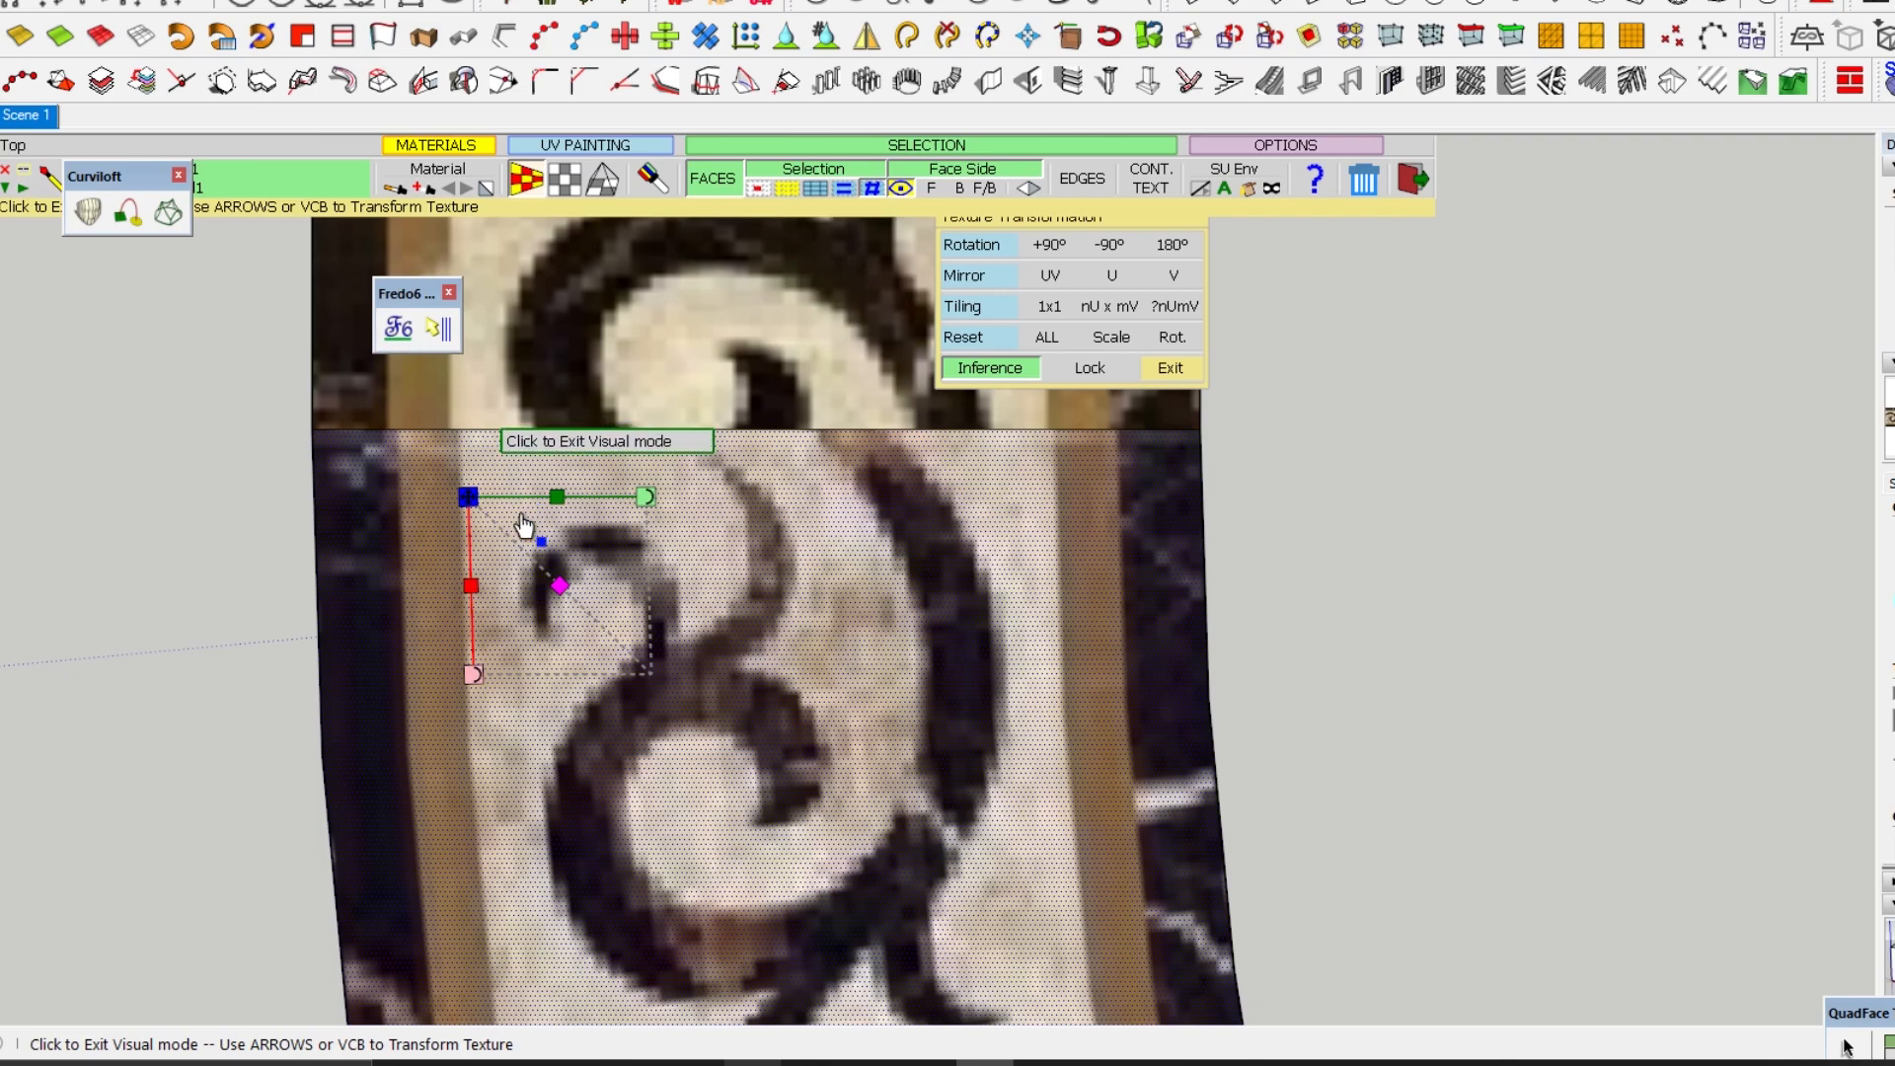
click(481, 494)
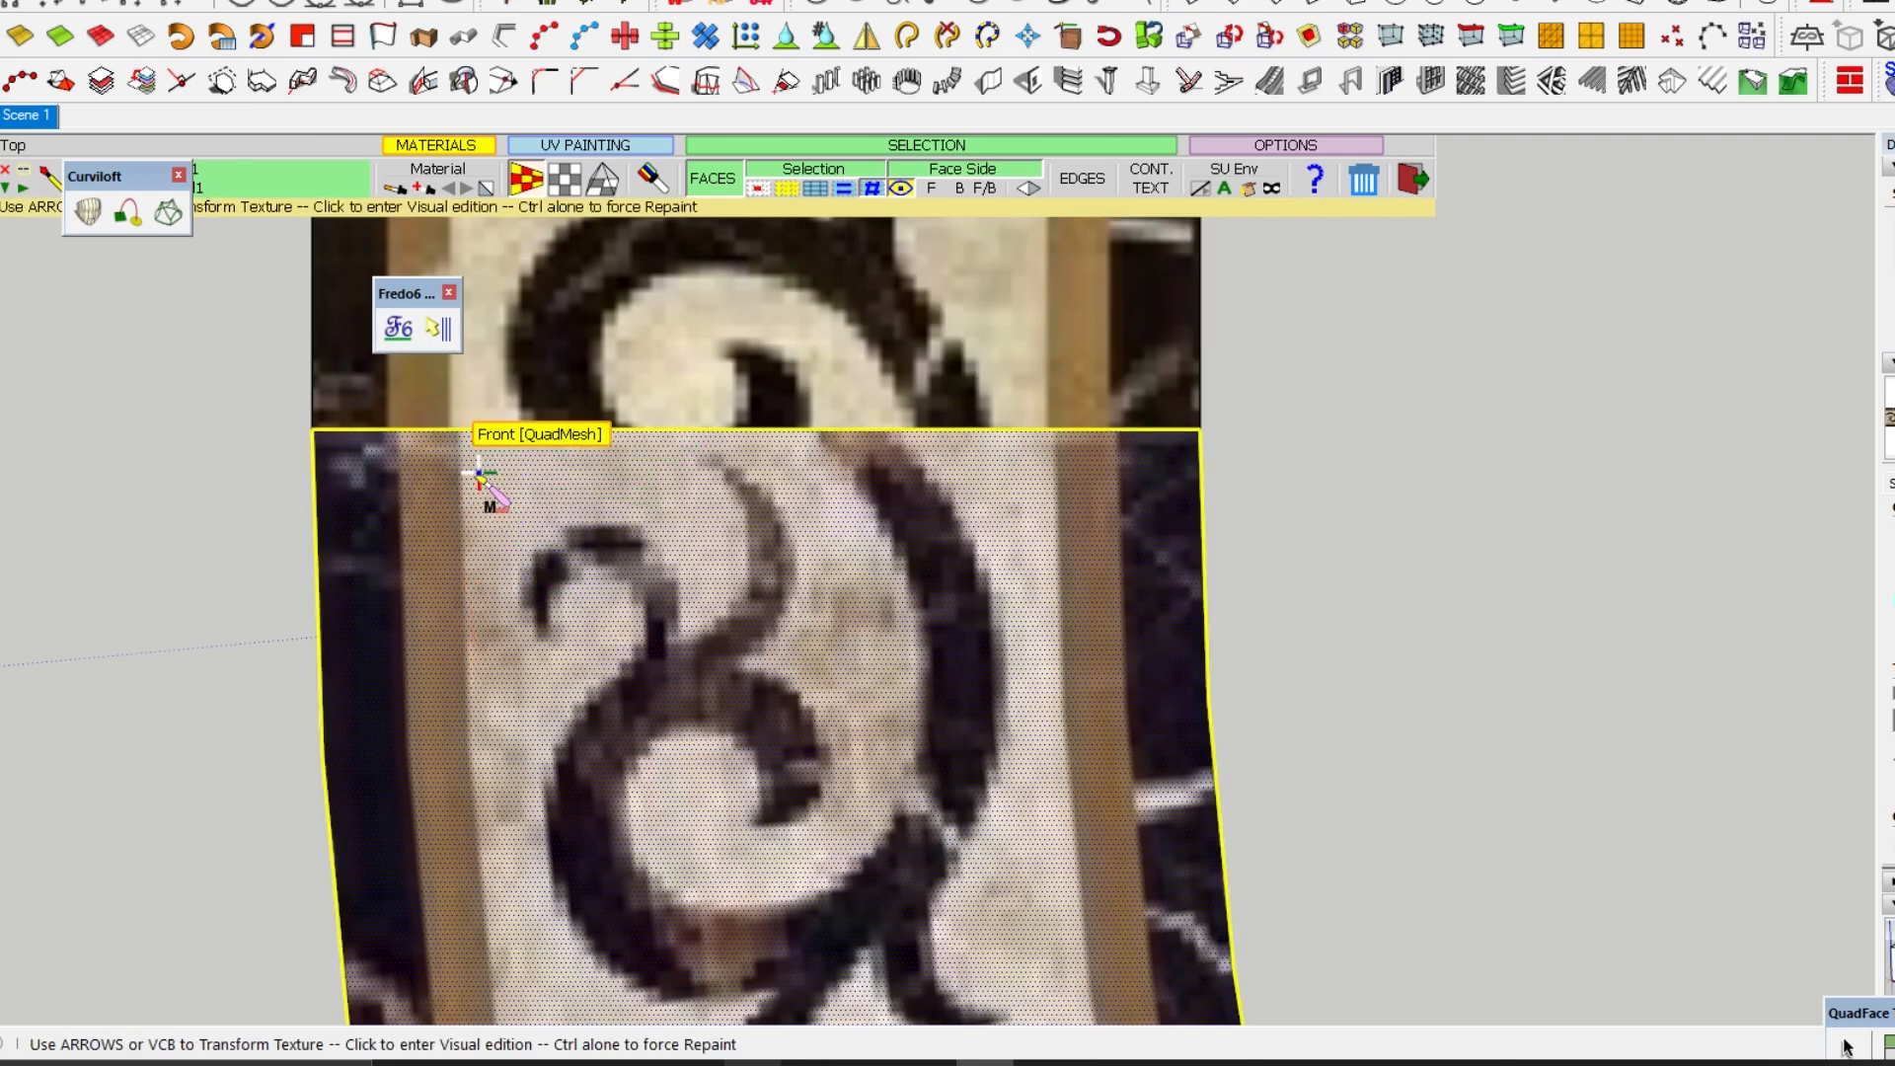
click(477, 493)
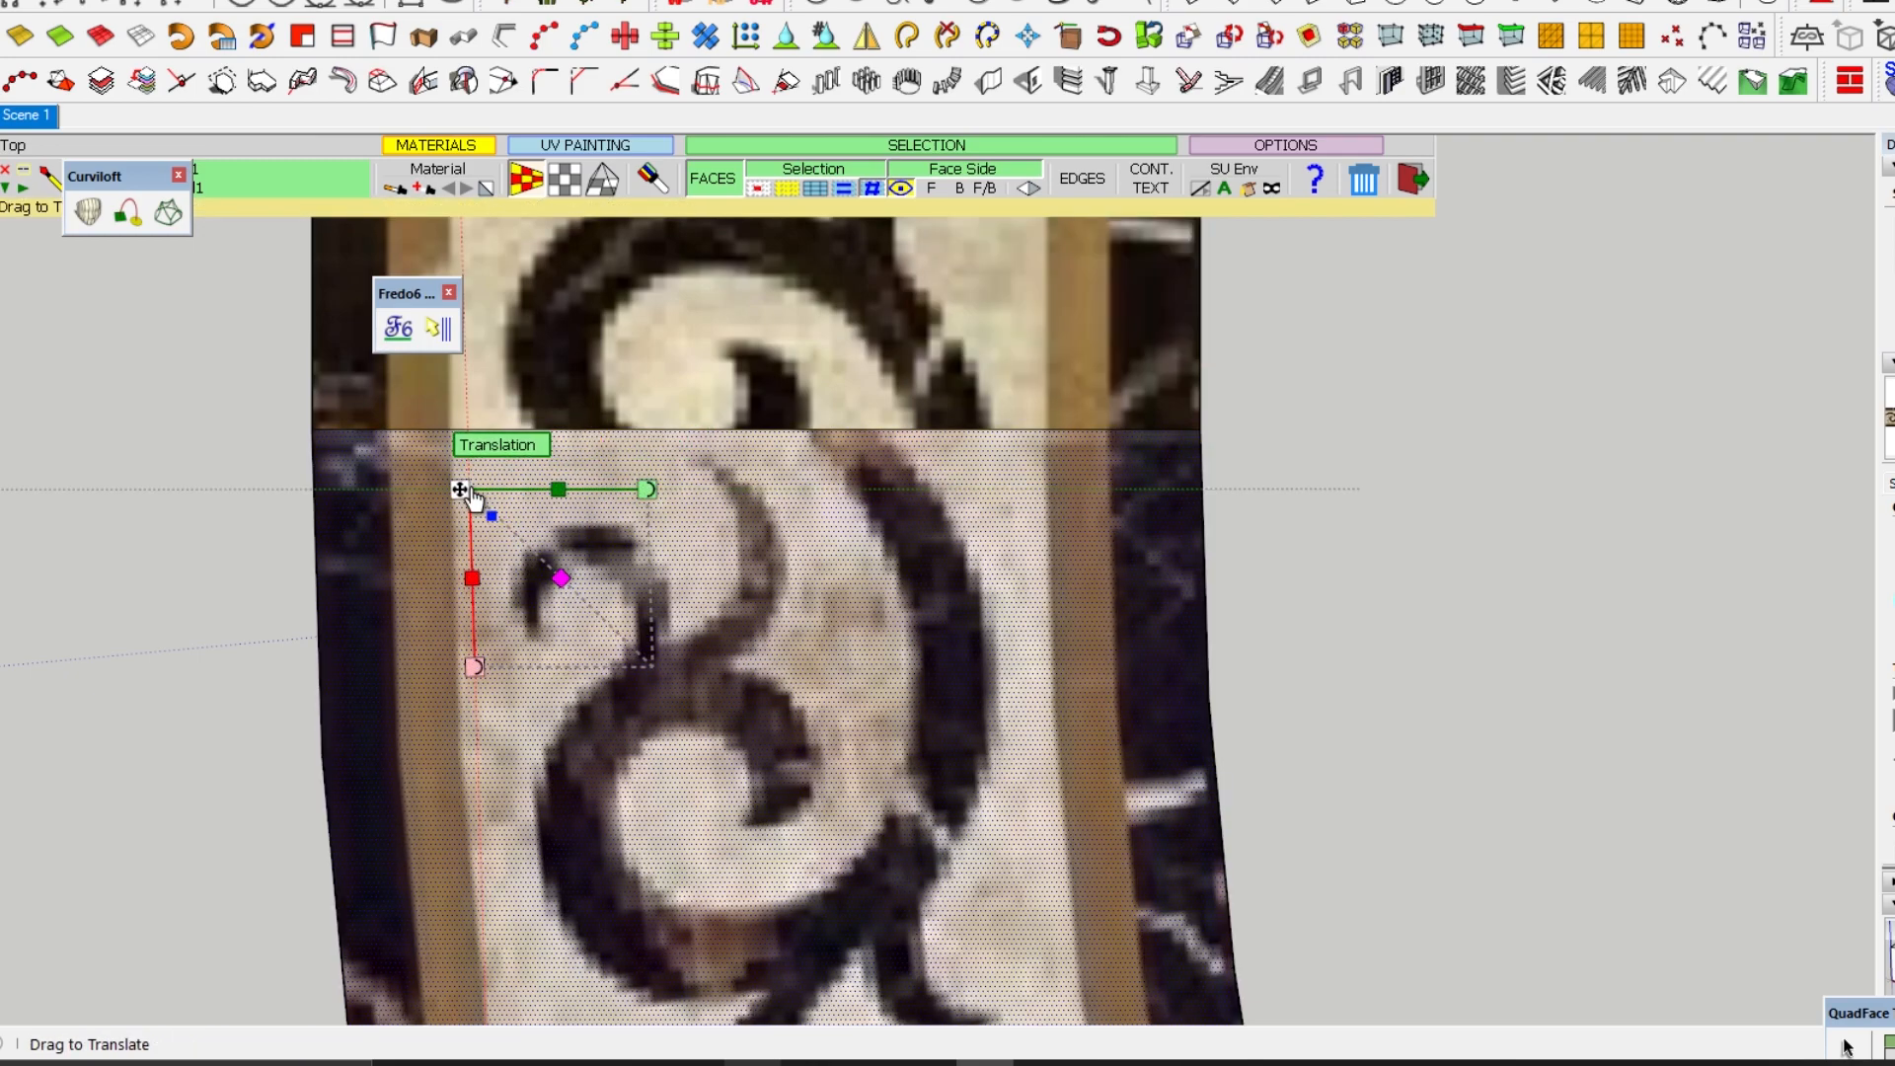
mouse_move(460, 489)
mouse_down()
mouse_move(452, 351)
mouse_move(478, 740)
mouse_move(480, 488)
mouse_up()
drag(512, 634, 476, 758)
drag(487, 497, 511, 534)
scroll(419, 415, up, 1)
scroll(493, 495, up, 5)
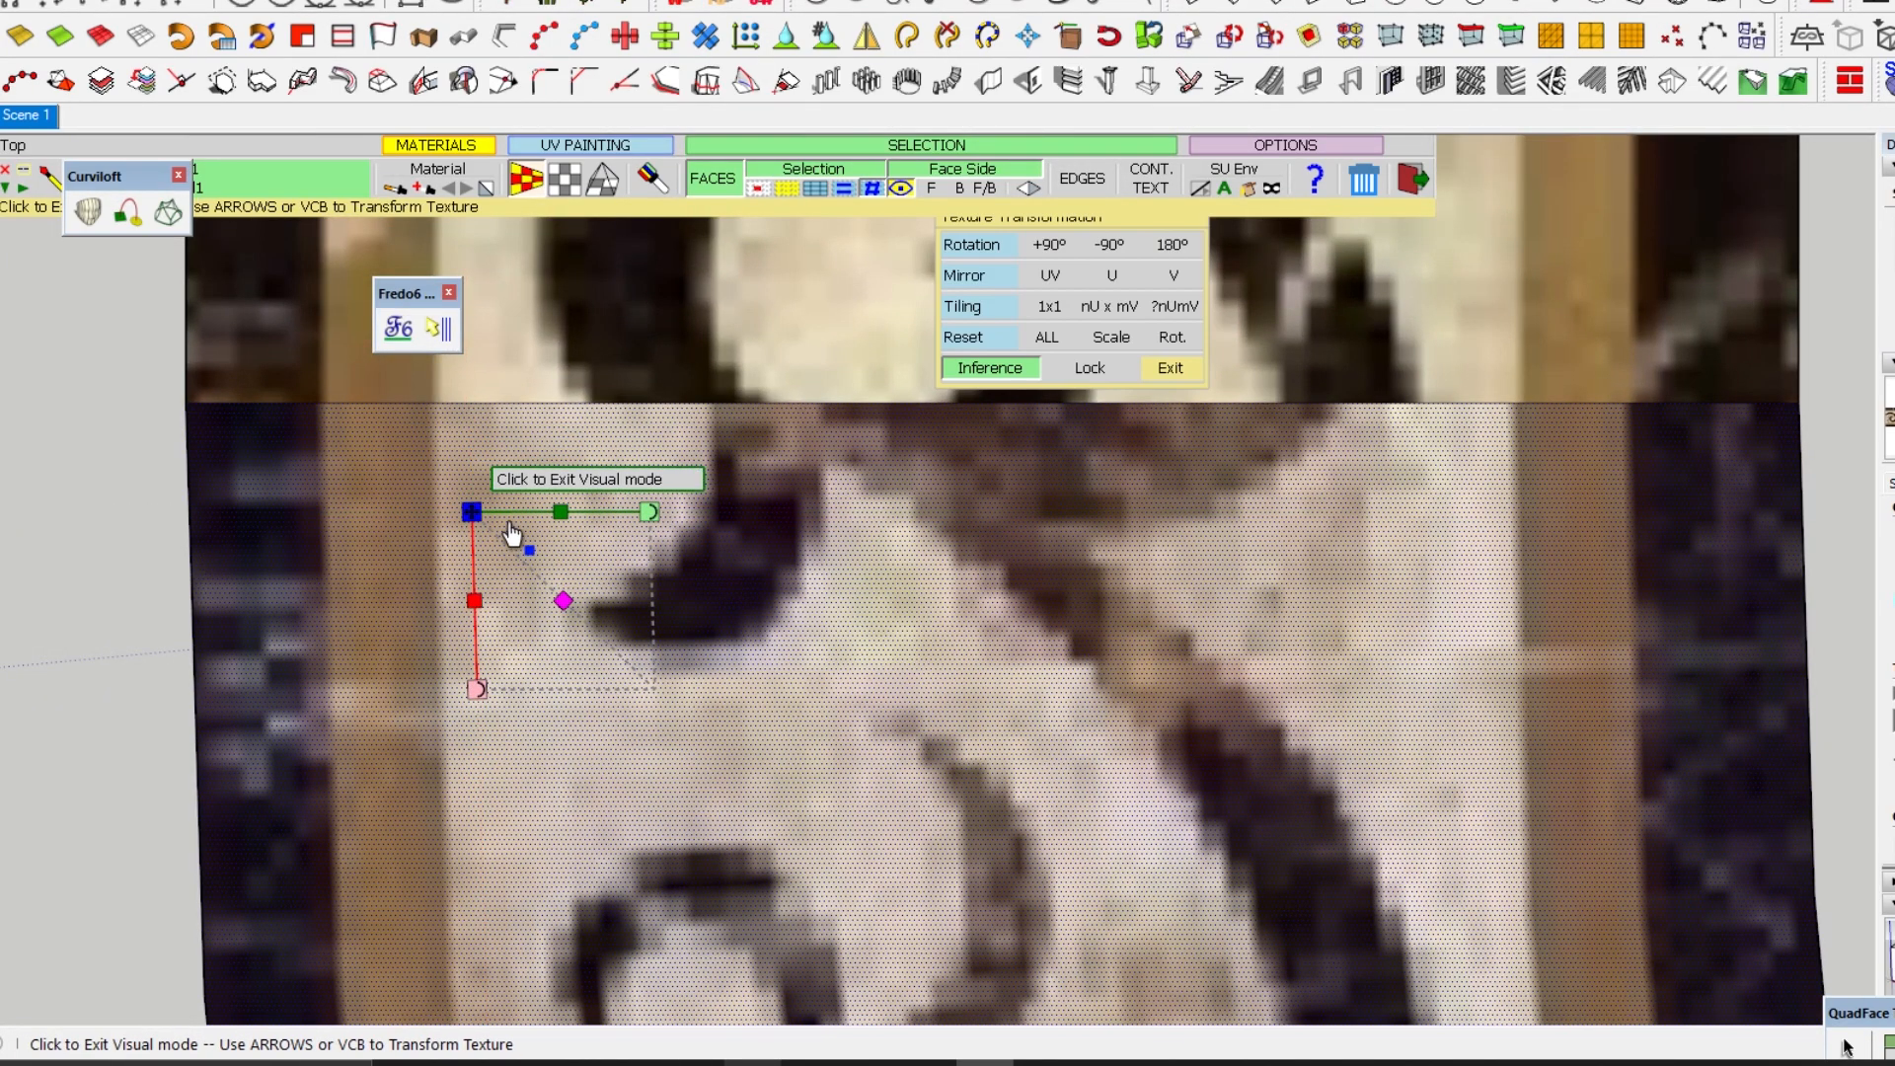
scroll(513, 544, down, 6)
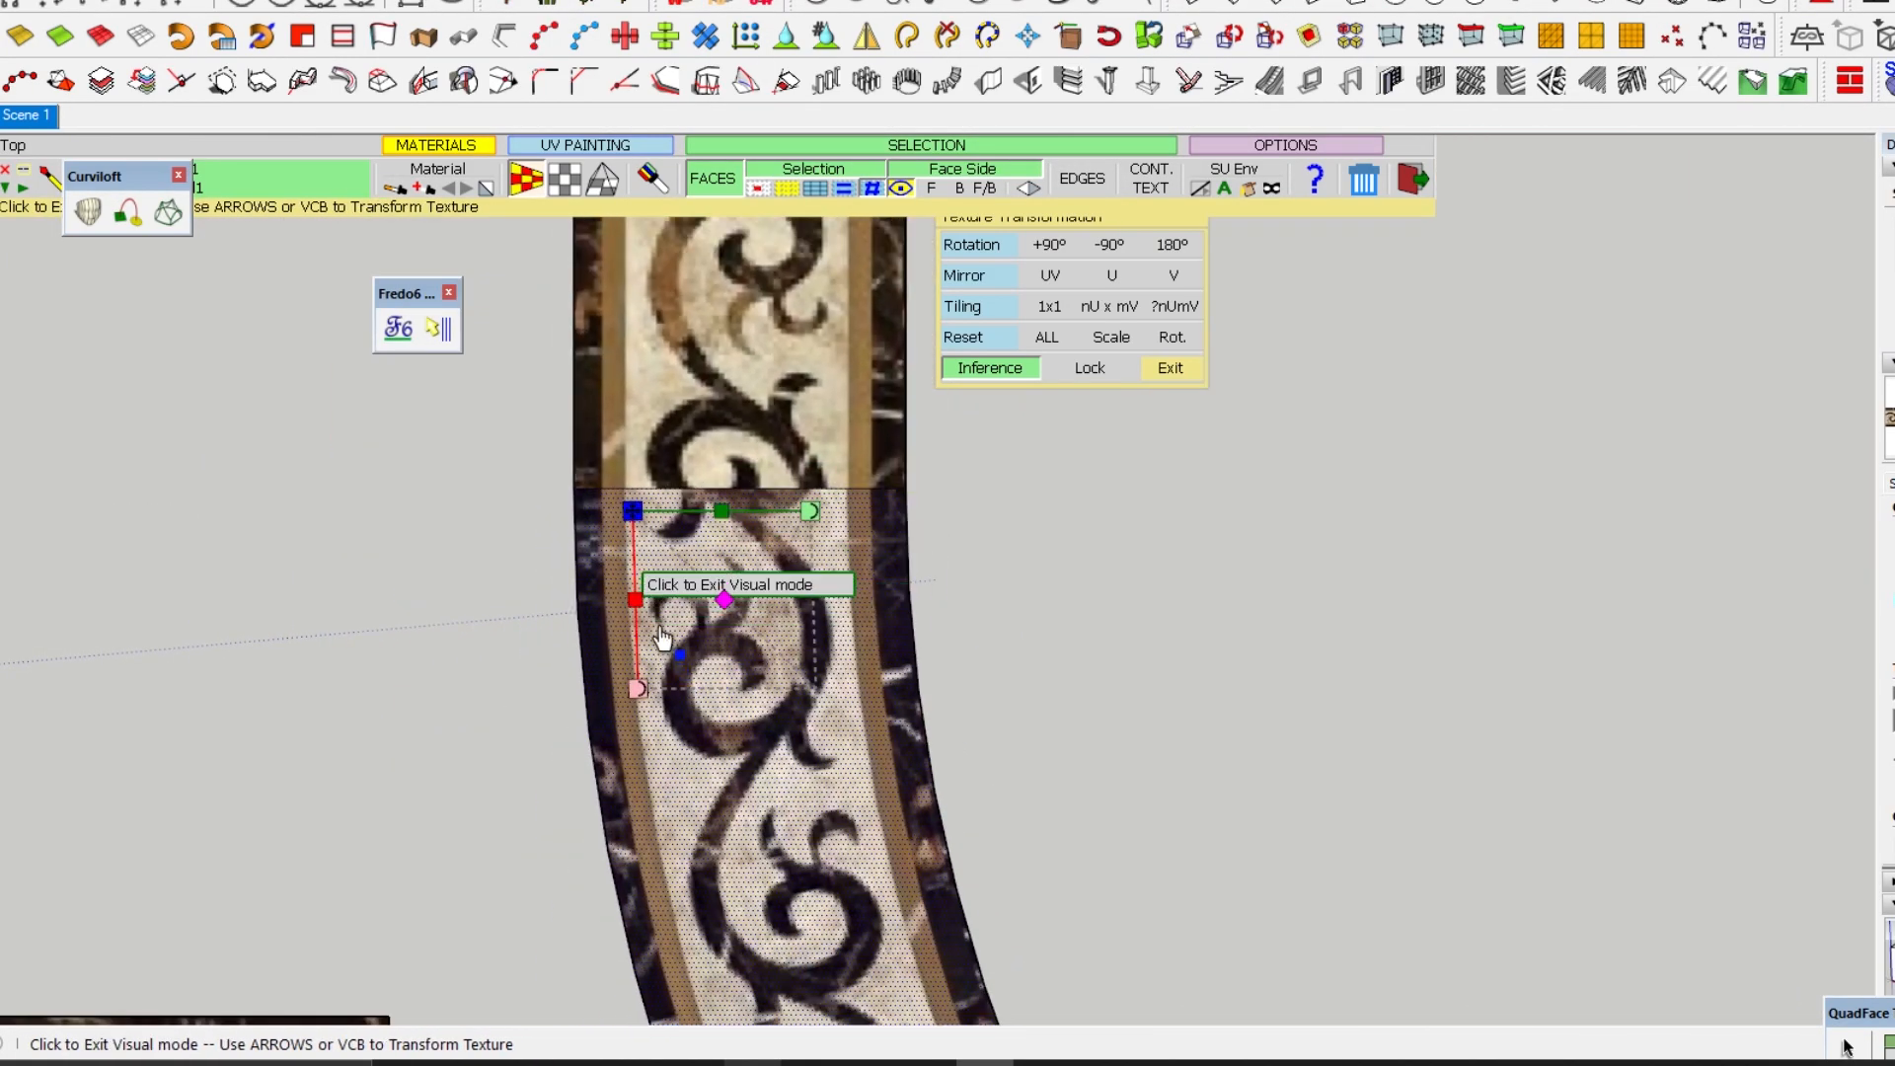
- Stretch the band's texture slightly along the curve with U scaling near the joint
click(656, 607)
scroll(656, 607, up, 2)
click(653, 600)
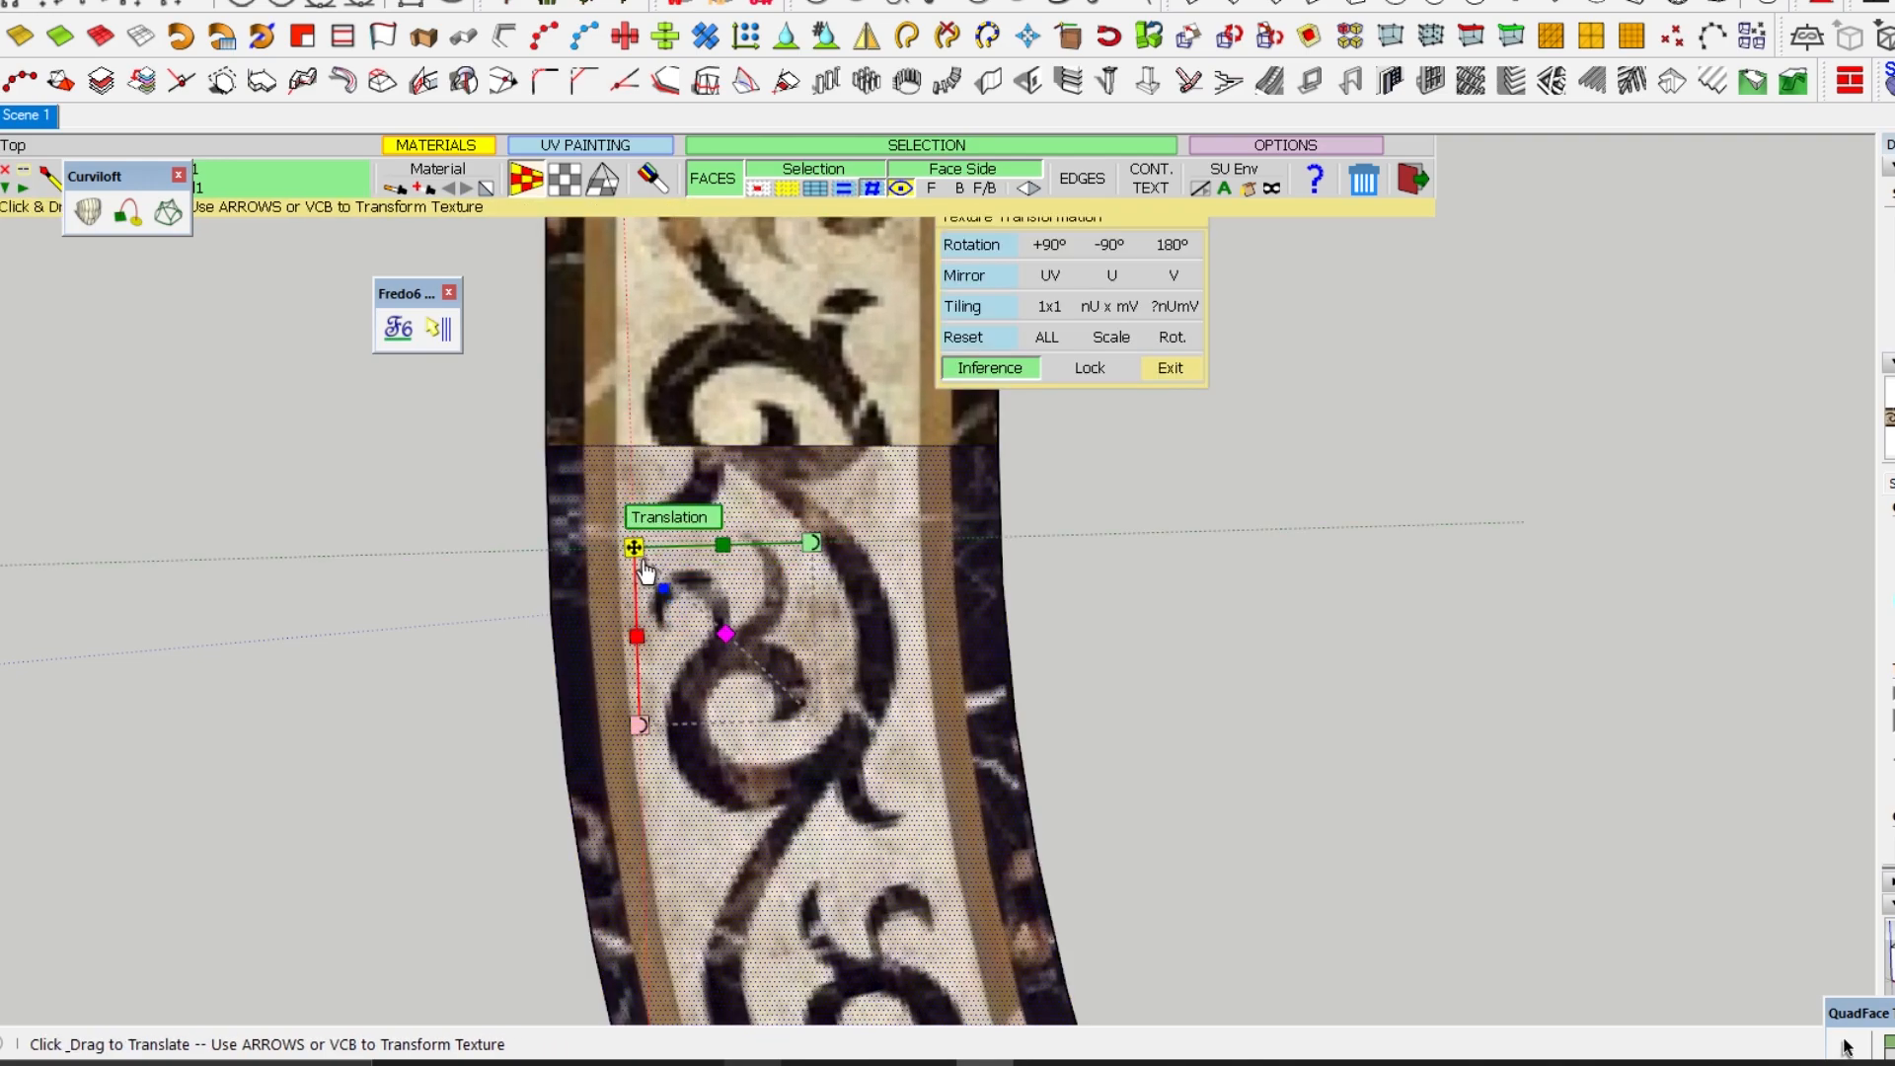
scroll(646, 573, up, 2)
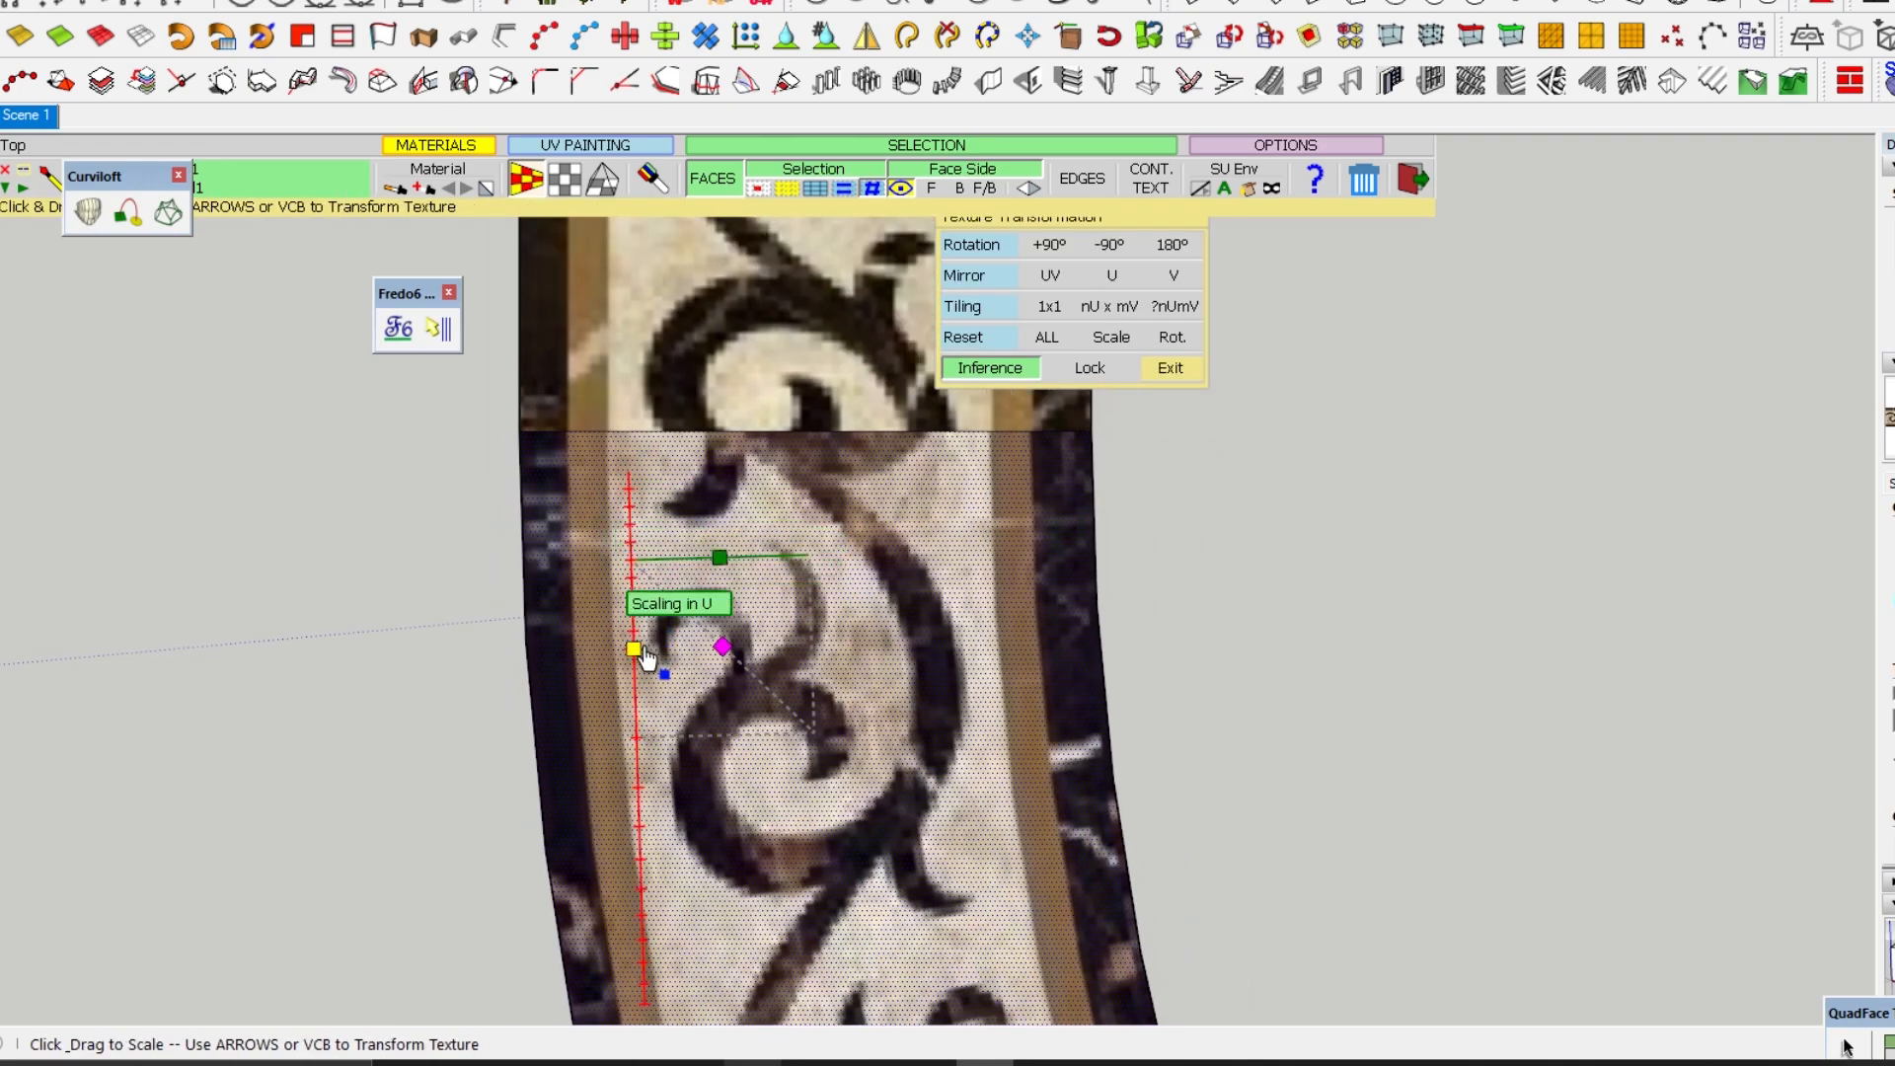
mouse_move(640, 663)
mouse_down()
mouse_move(636, 695)
mouse_move(634, 609)
mouse_move(640, 683)
mouse_up()
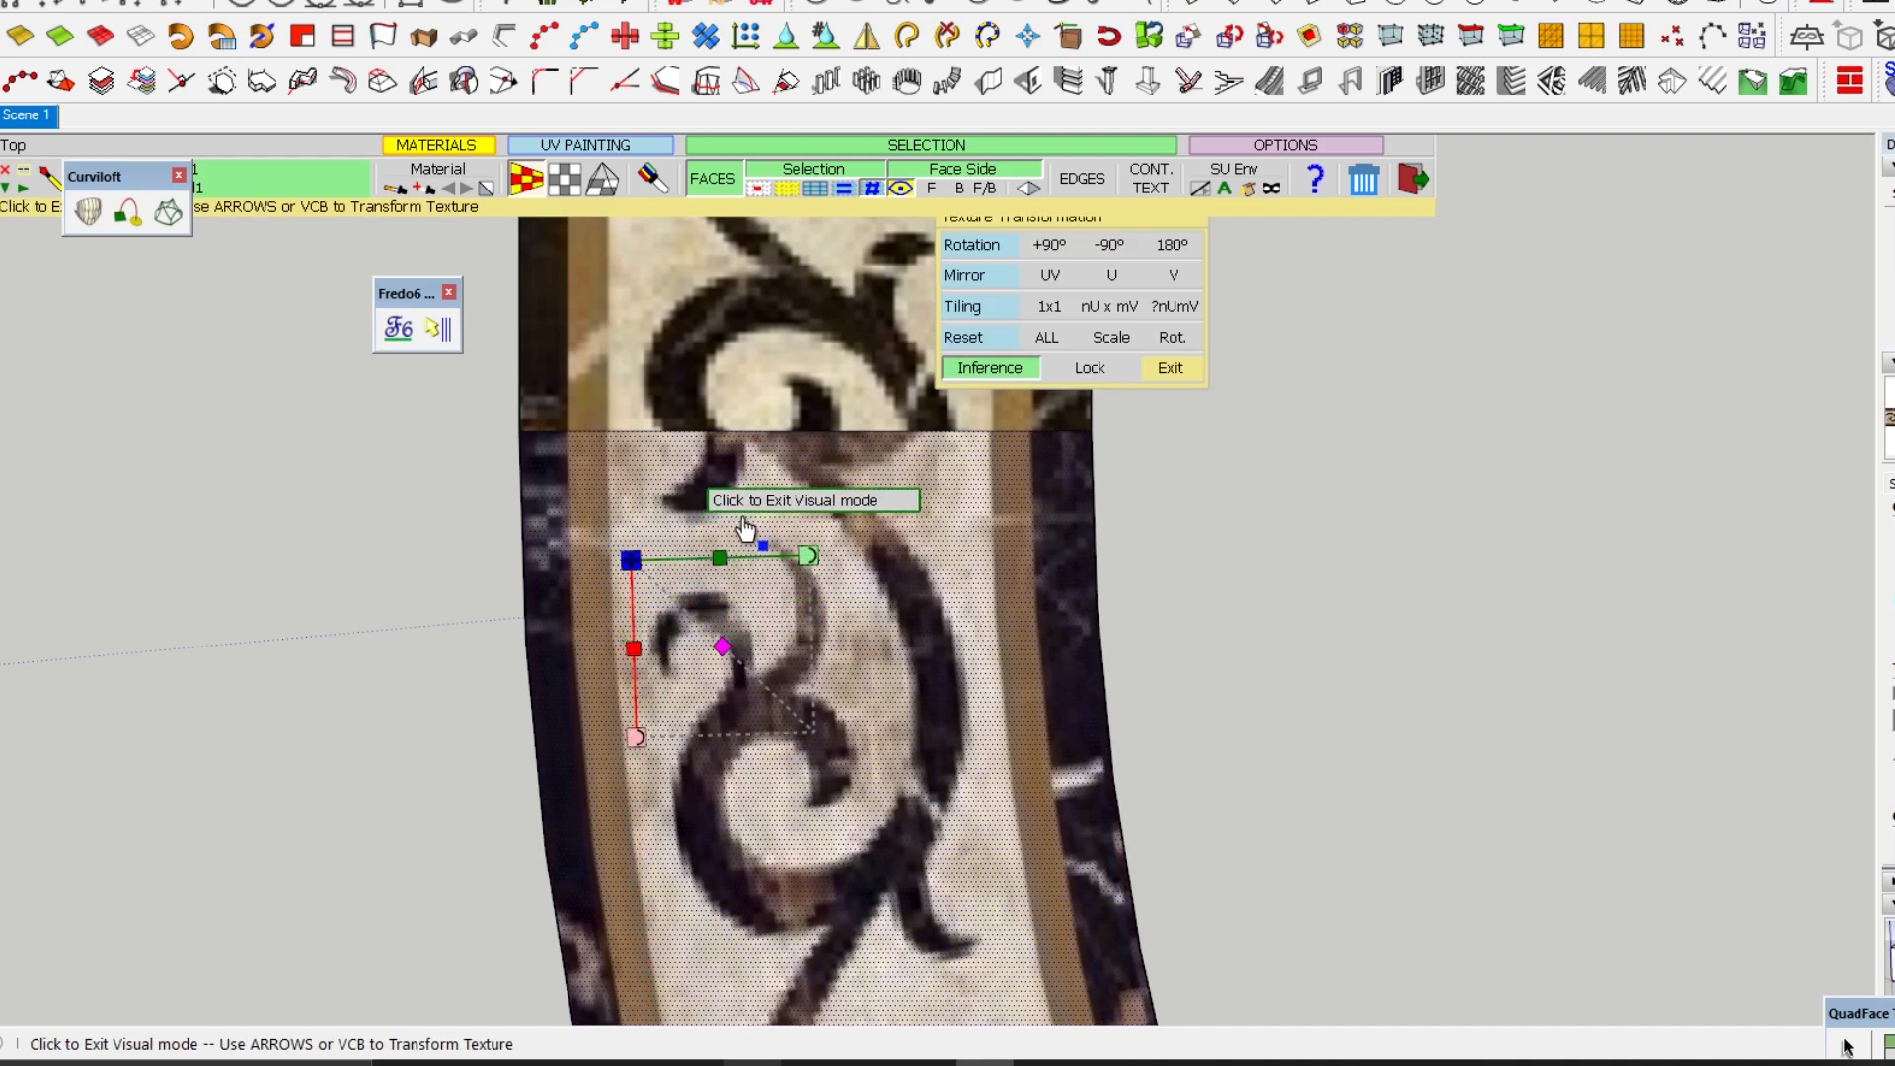
- Translate the band's texture along the curve to join the scrolls at the left joint, and nudge it sideways to align the gold stripe
drag(633, 561, 646, 935)
click(633, 916)
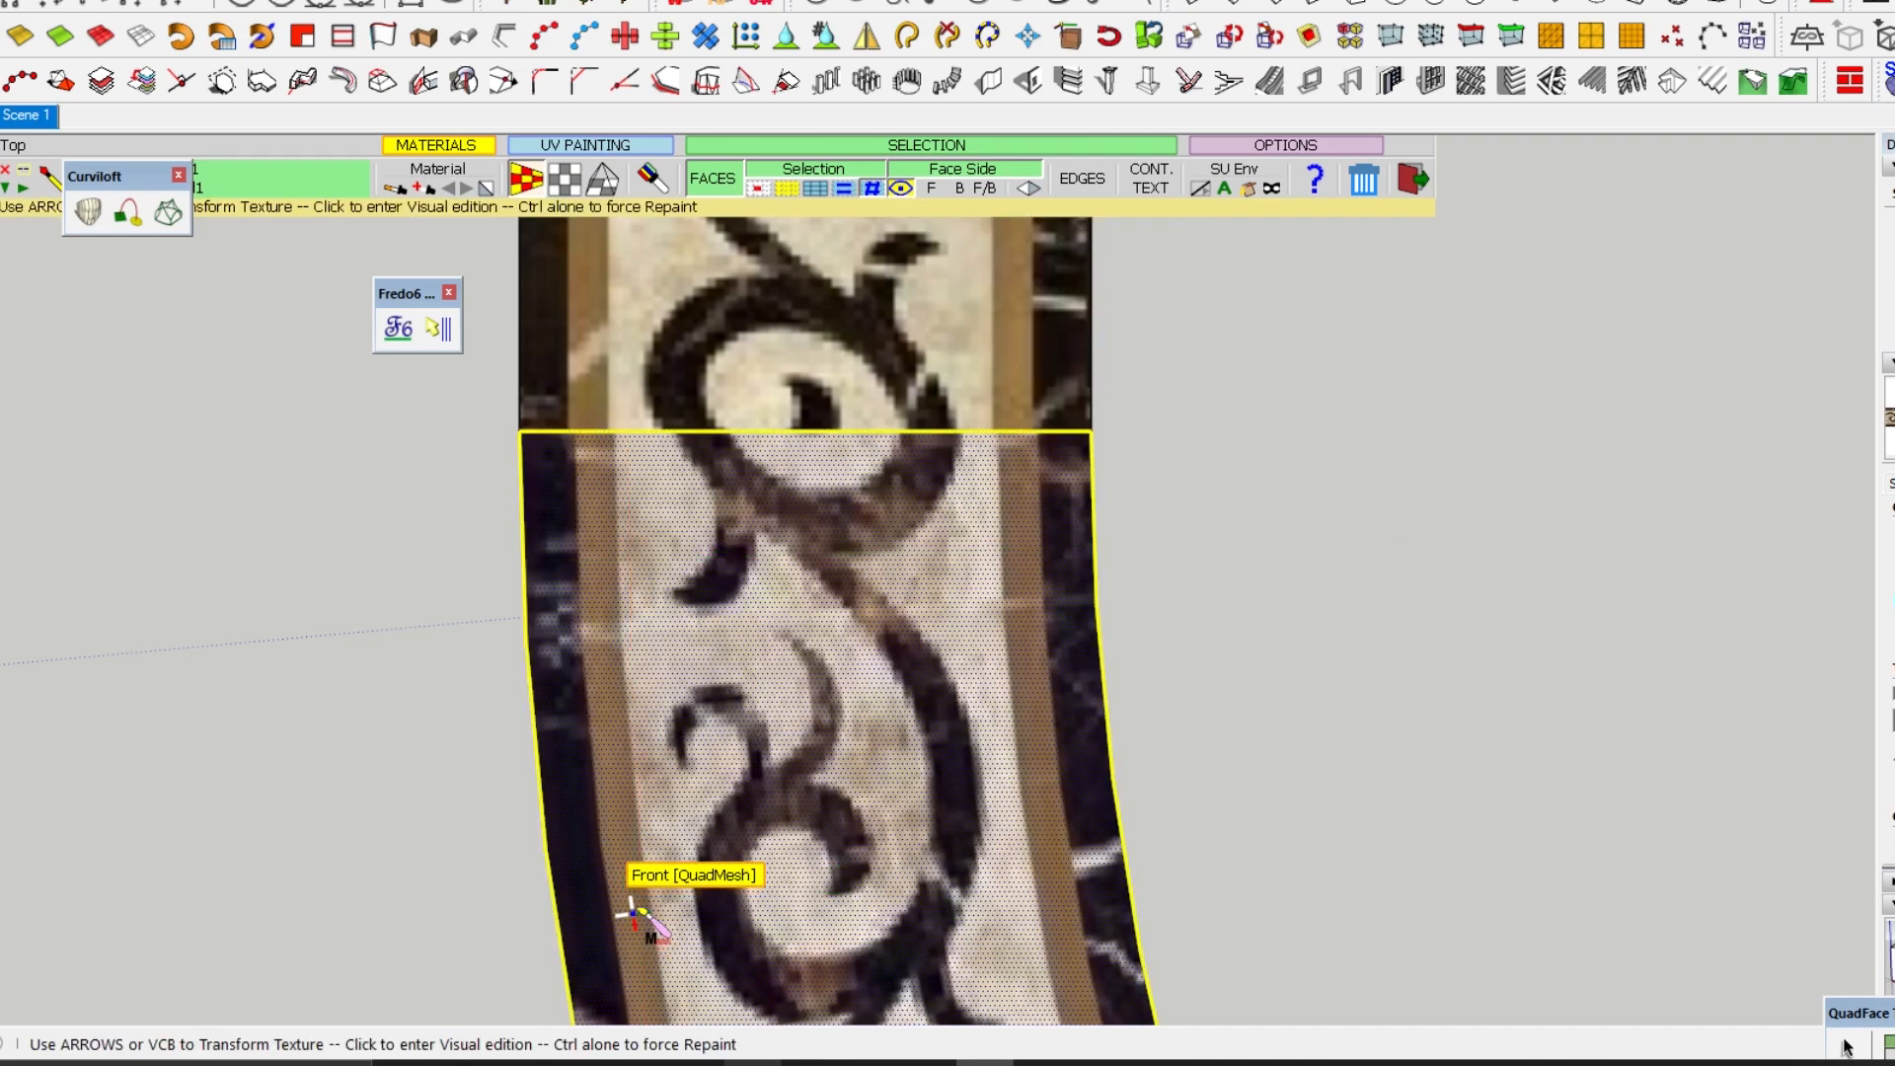
click(637, 493)
scroll(637, 523, up, 5)
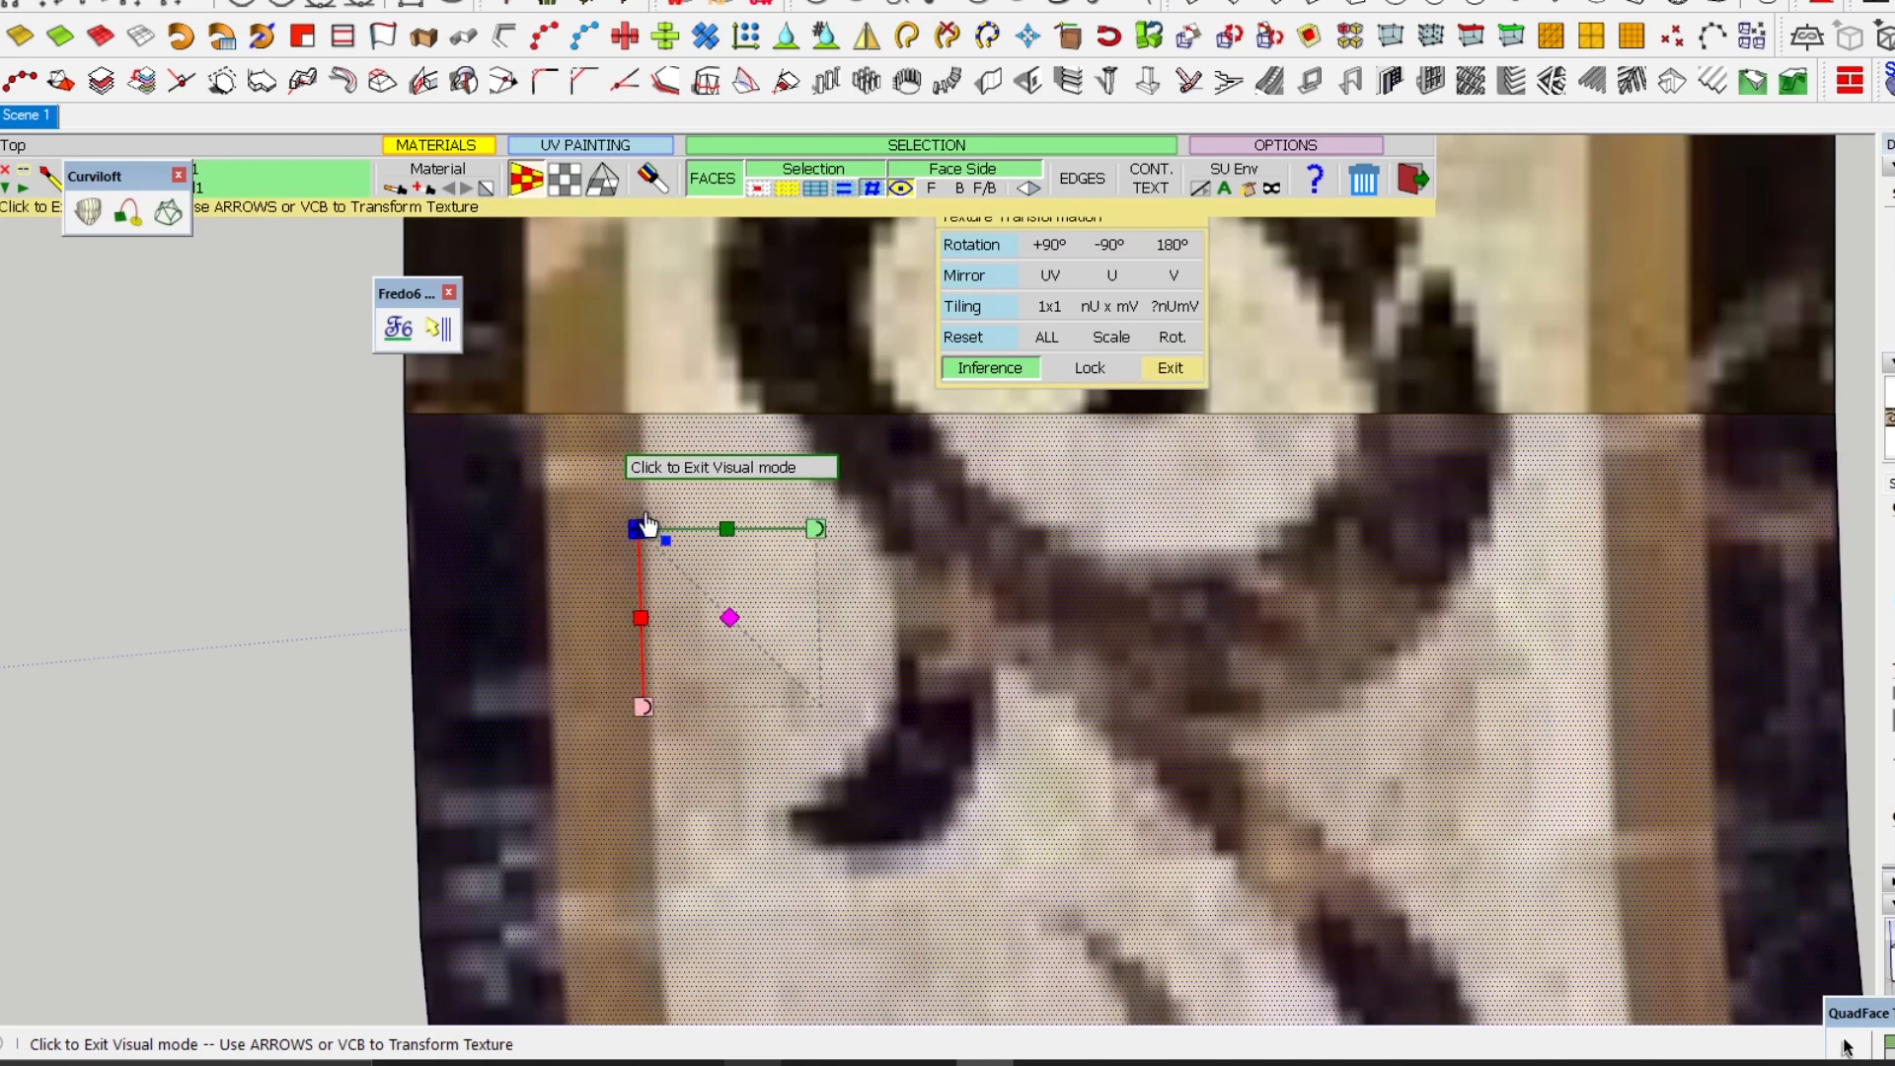
click(628, 535)
click(642, 538)
drag(646, 534, 625, 534)
scroll(628, 533, down, 5)
right_click(763, 594)
click(841, 660)
key(space)
- Examine how the band's texture meets the straight borders, ending at the right joint
scroll(748, 529, down, 8)
scroll(1279, 627, up, 3)
scroll(1322, 541, down, 3)
scroll(470, 488, up, 1)
scroll(533, 513, up, 5)
scroll(525, 508, up, 1)
scroll(493, 480, down, 9)
scroll(1283, 508, up, 4)
scroll(1246, 425, up, 4)
scroll(1253, 383, down, 4)
click(1170, 506)
scroll(1172, 493, down, 4)
scroll(1121, 549, up, 5)
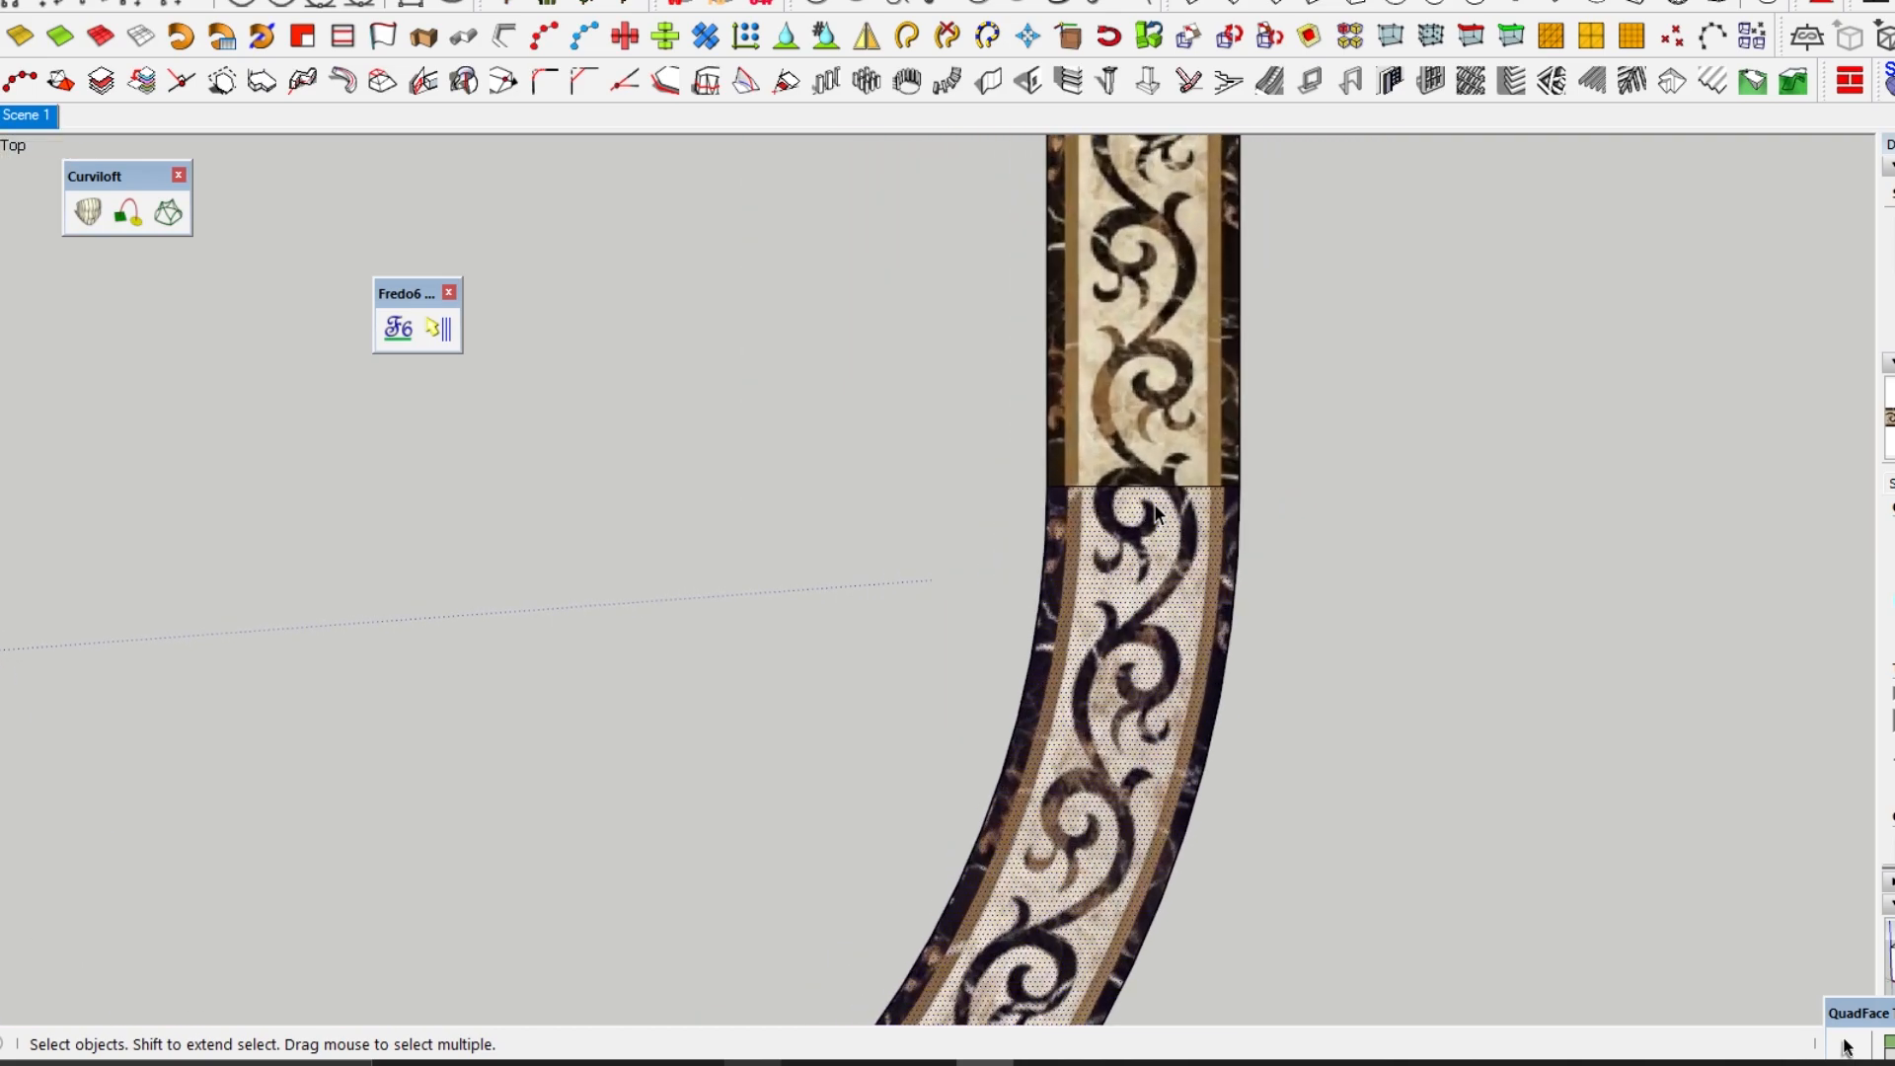
- Relaunch ThruPaint on the band at the right joint and shift its texture slightly to line up with the straight border
right_click(1107, 535)
double_click(1085, 537)
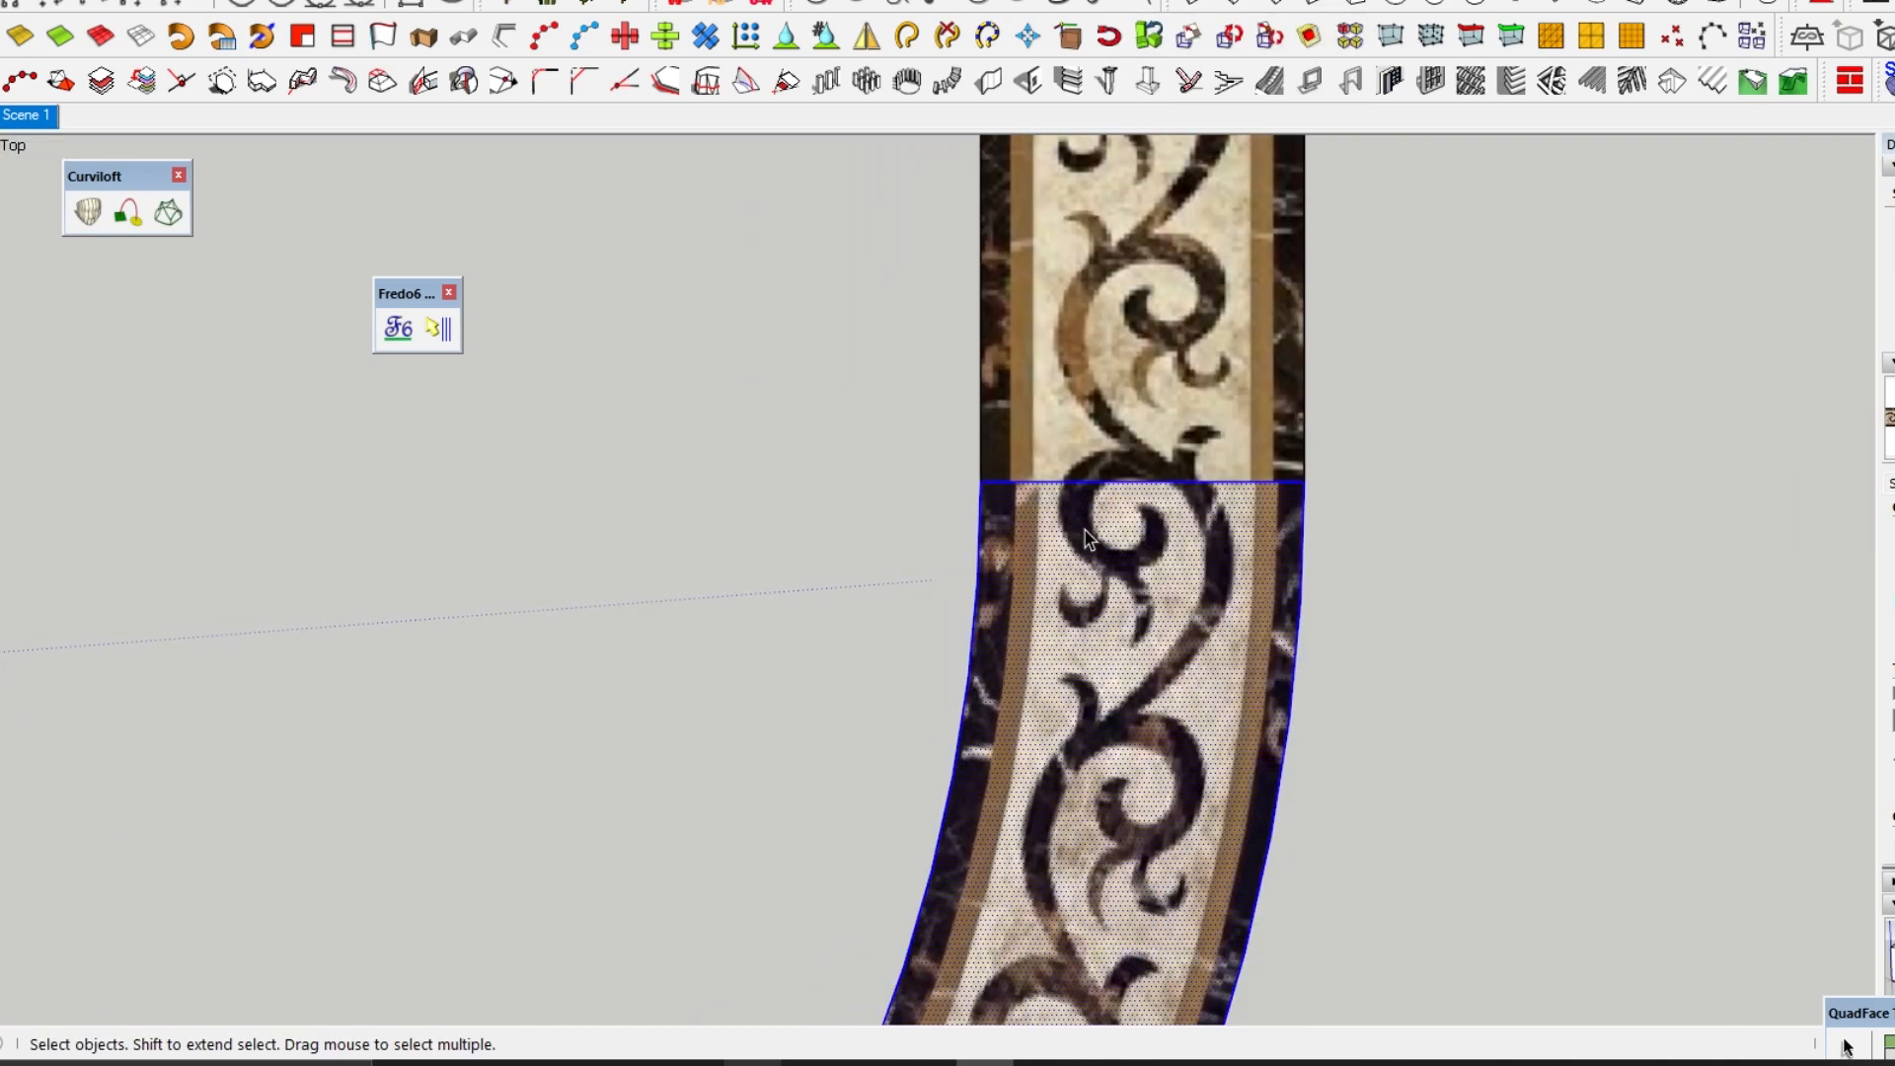
click(402, 324)
click(139, 608)
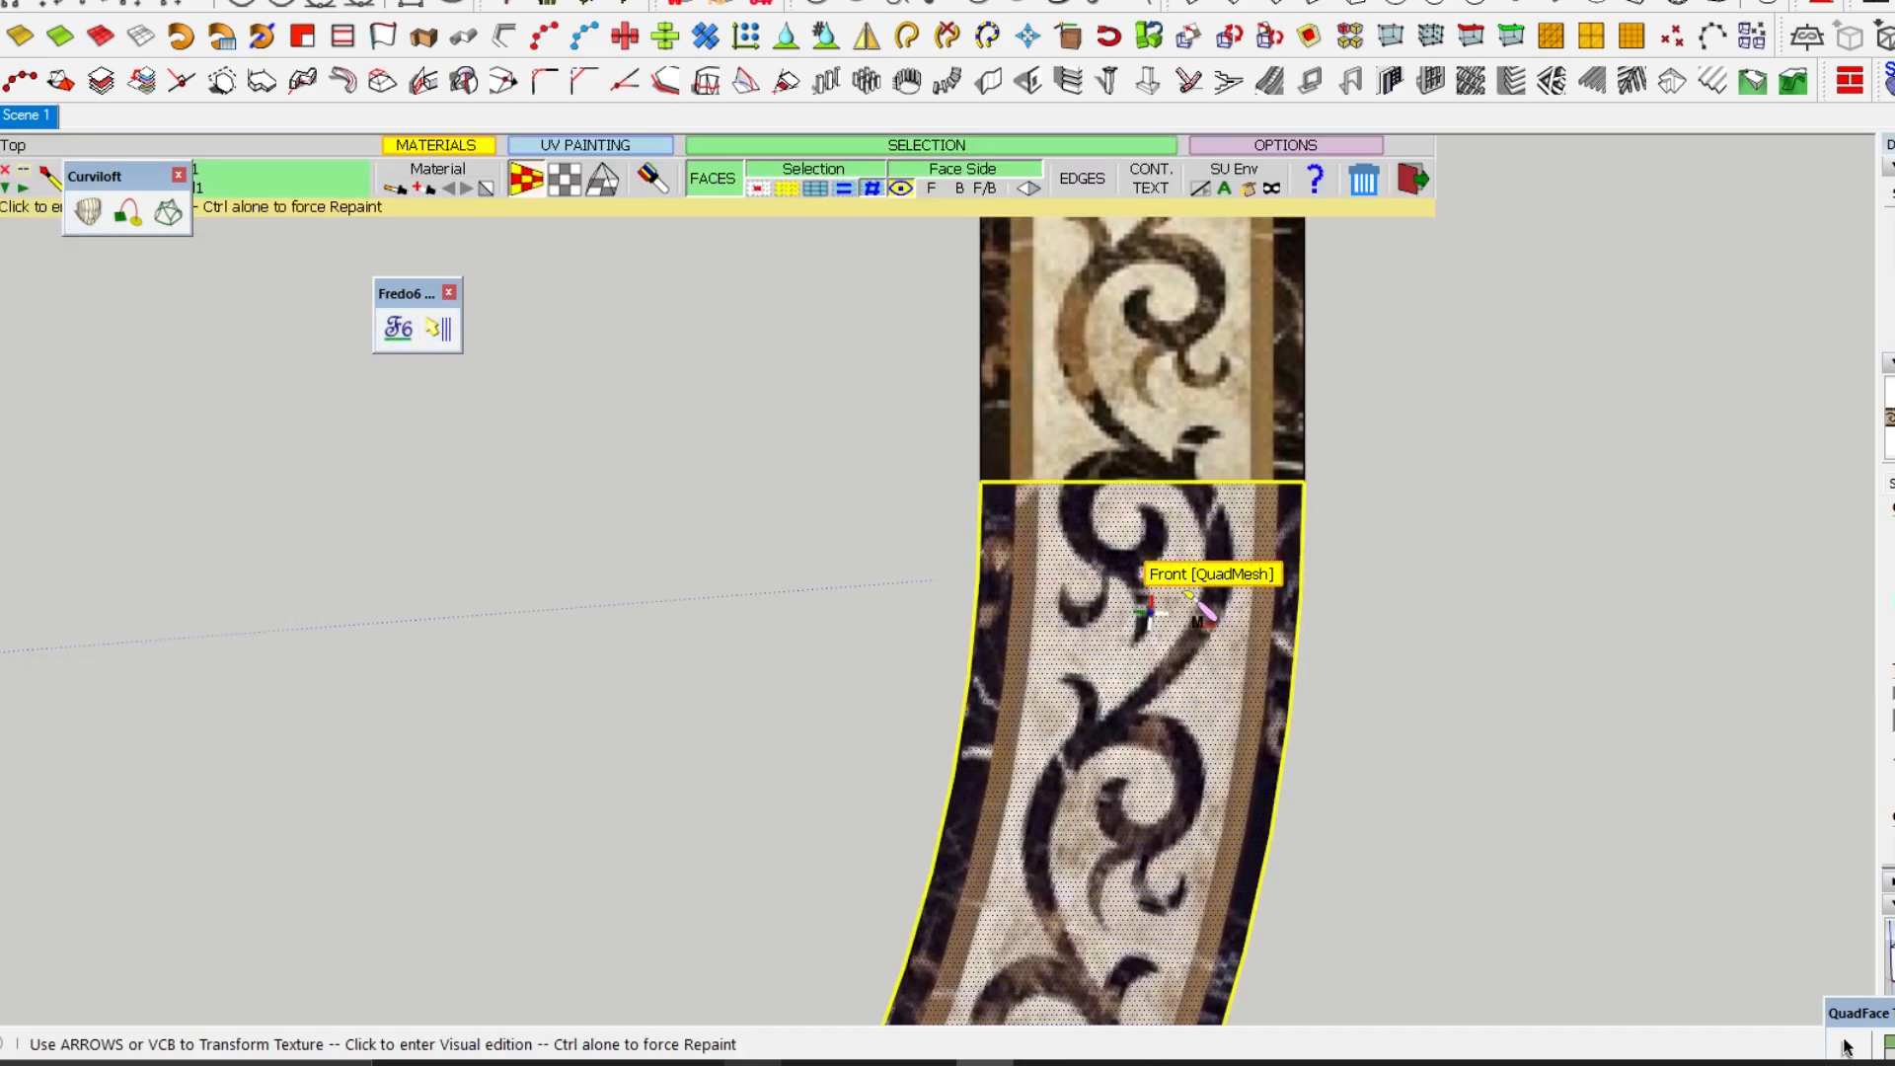
scroll(1085, 513, up, 5)
click(1031, 482)
drag(1034, 486, 1027, 478)
scroll(1085, 533, down, 5)
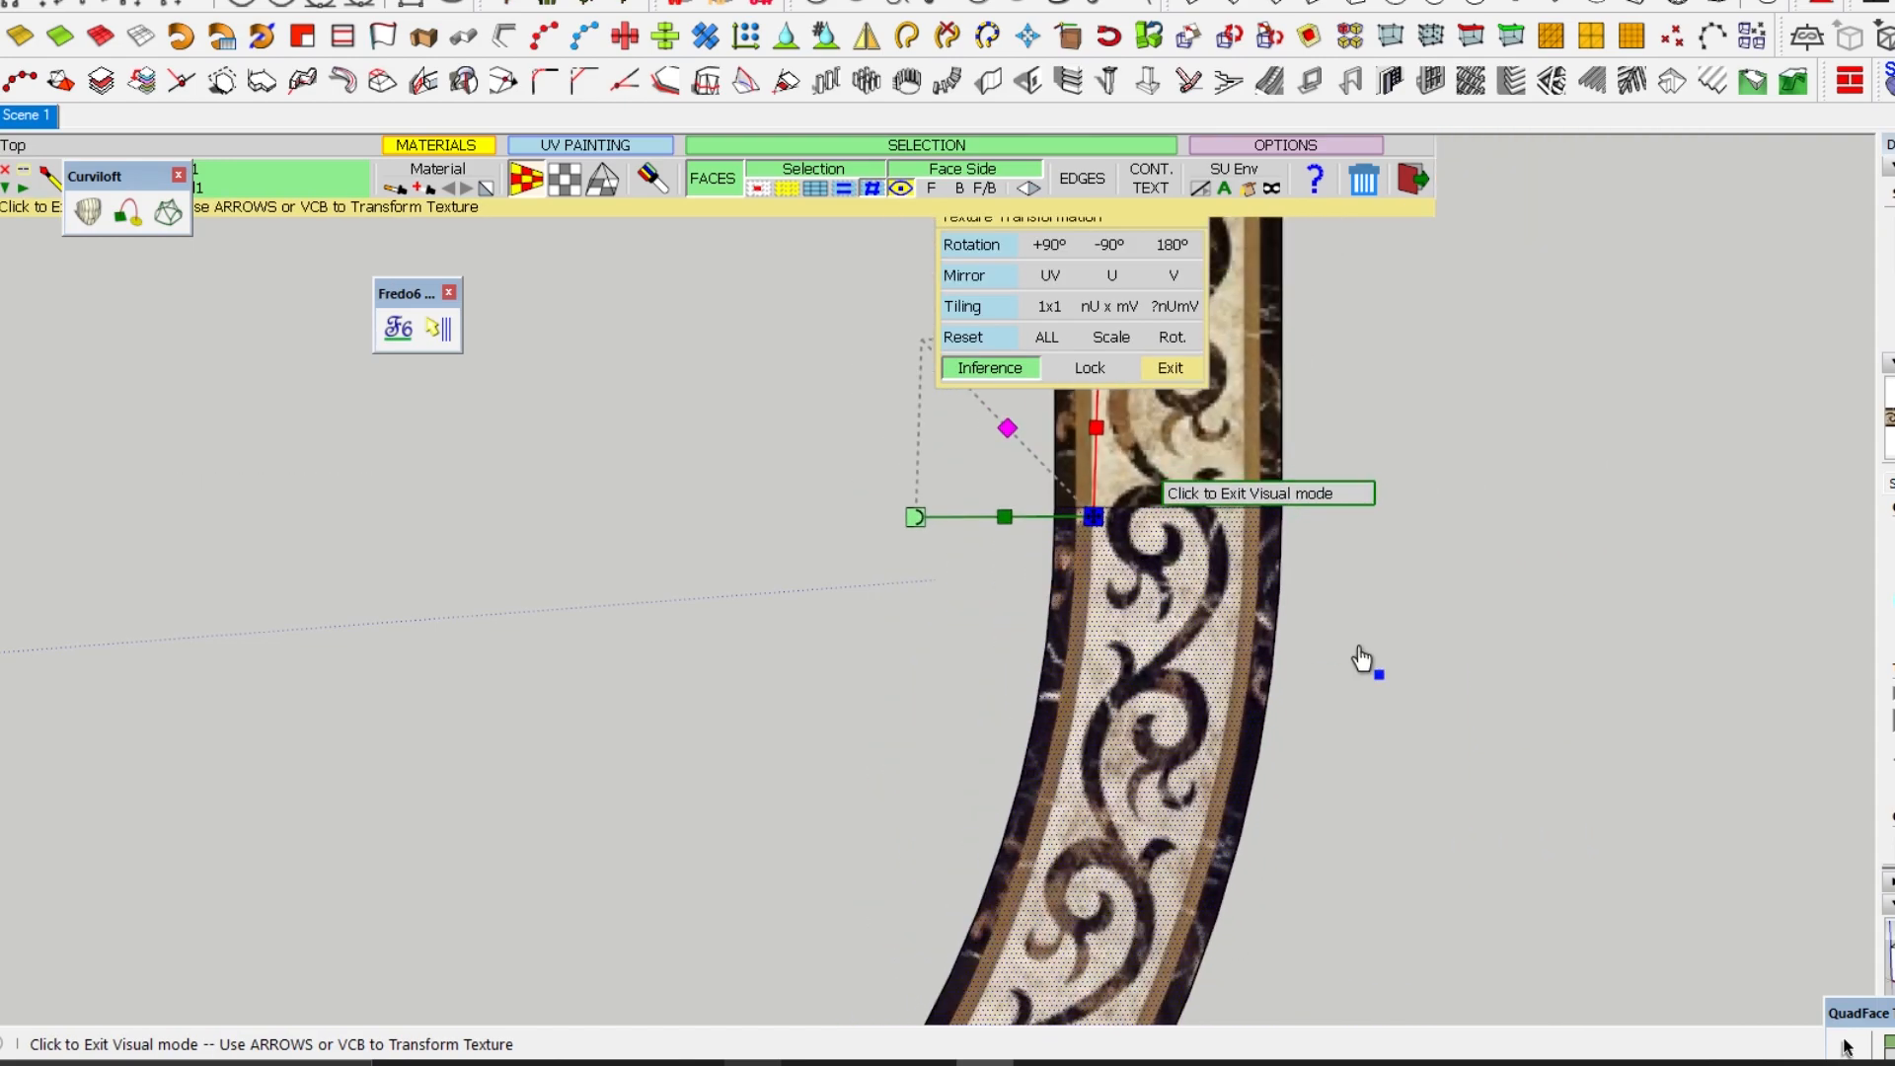
click(1402, 636)
scroll(1229, 546, down, 6)
key(space)
scroll(922, 630, down, 3)
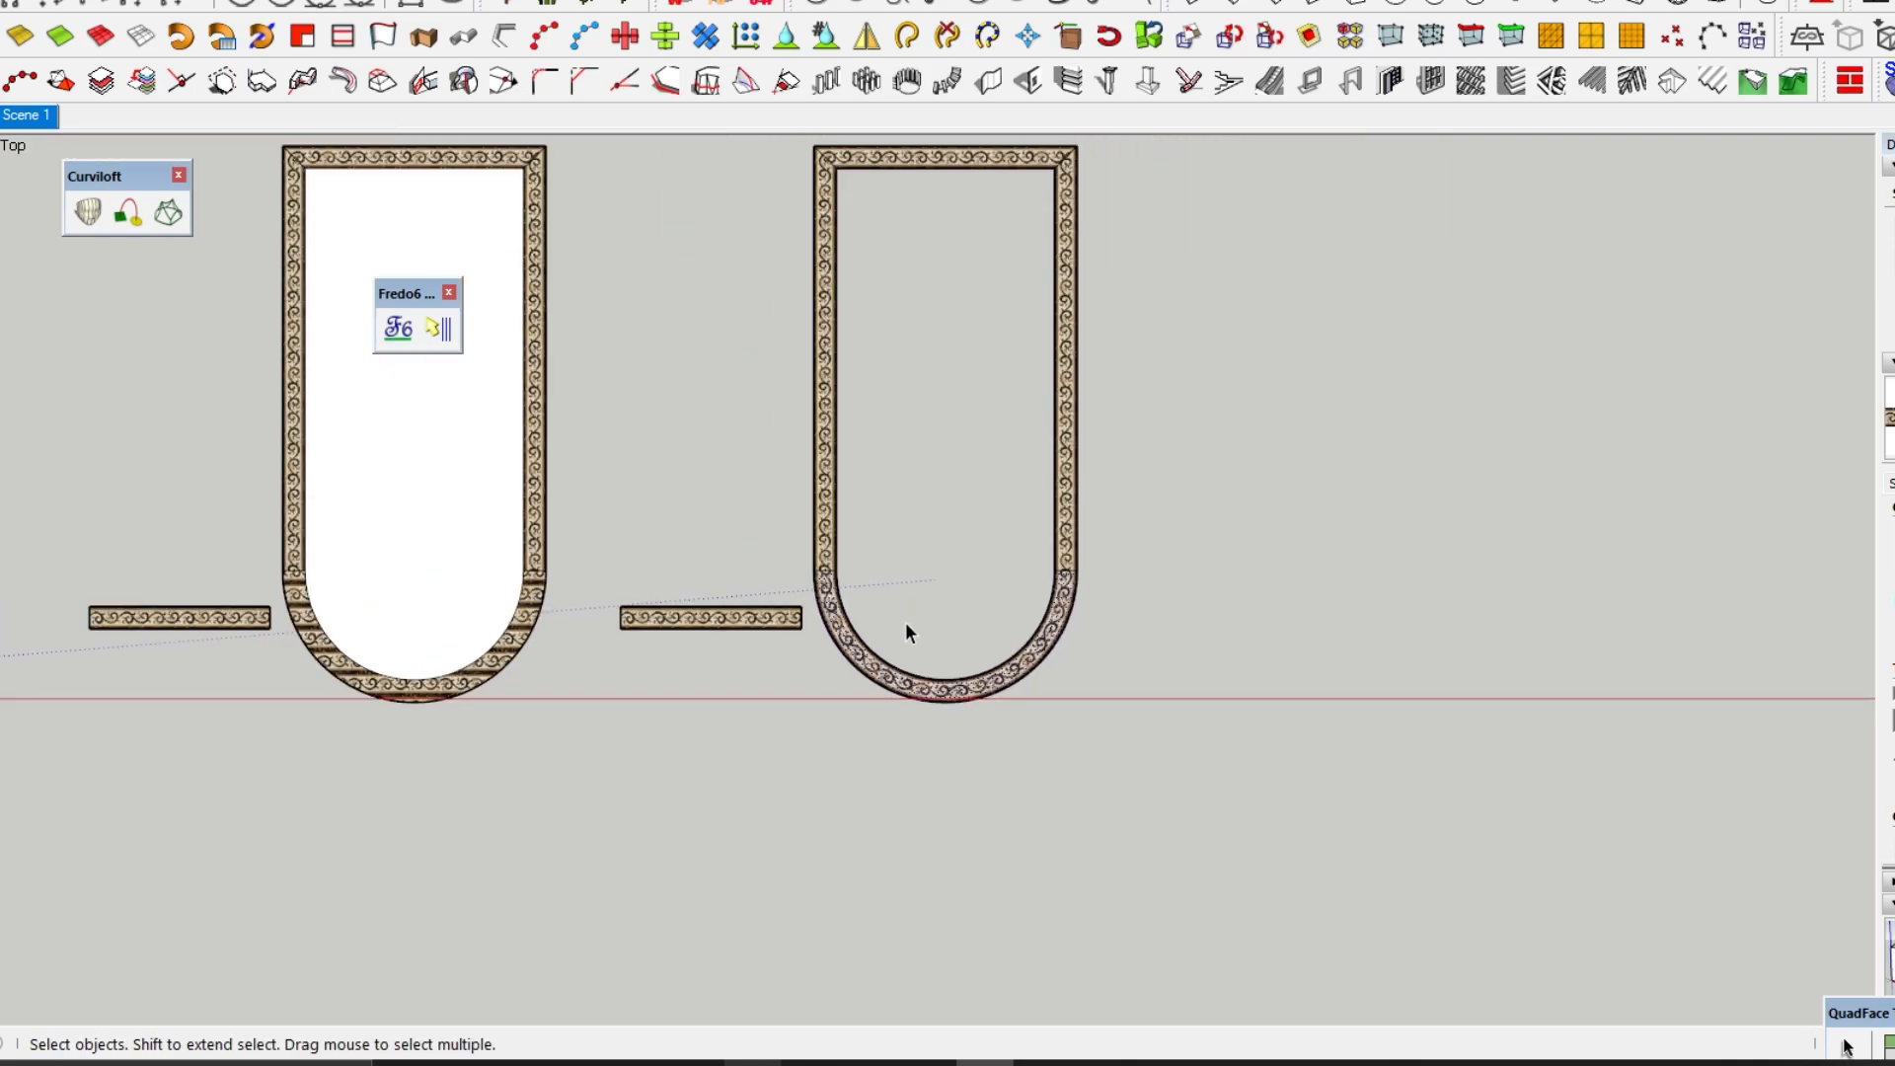
- Offset the curved band's inner edge into the band, up to the boundary between the dark strip and the gold stripe
scroll(923, 627, up, 4)
scroll(865, 612, up, 2)
scroll(1184, 800, up, 3)
scroll(928, 785, down, 1)
scroll(1016, 913, up, 4)
scroll(1027, 865, down, 6)
click(1019, 857)
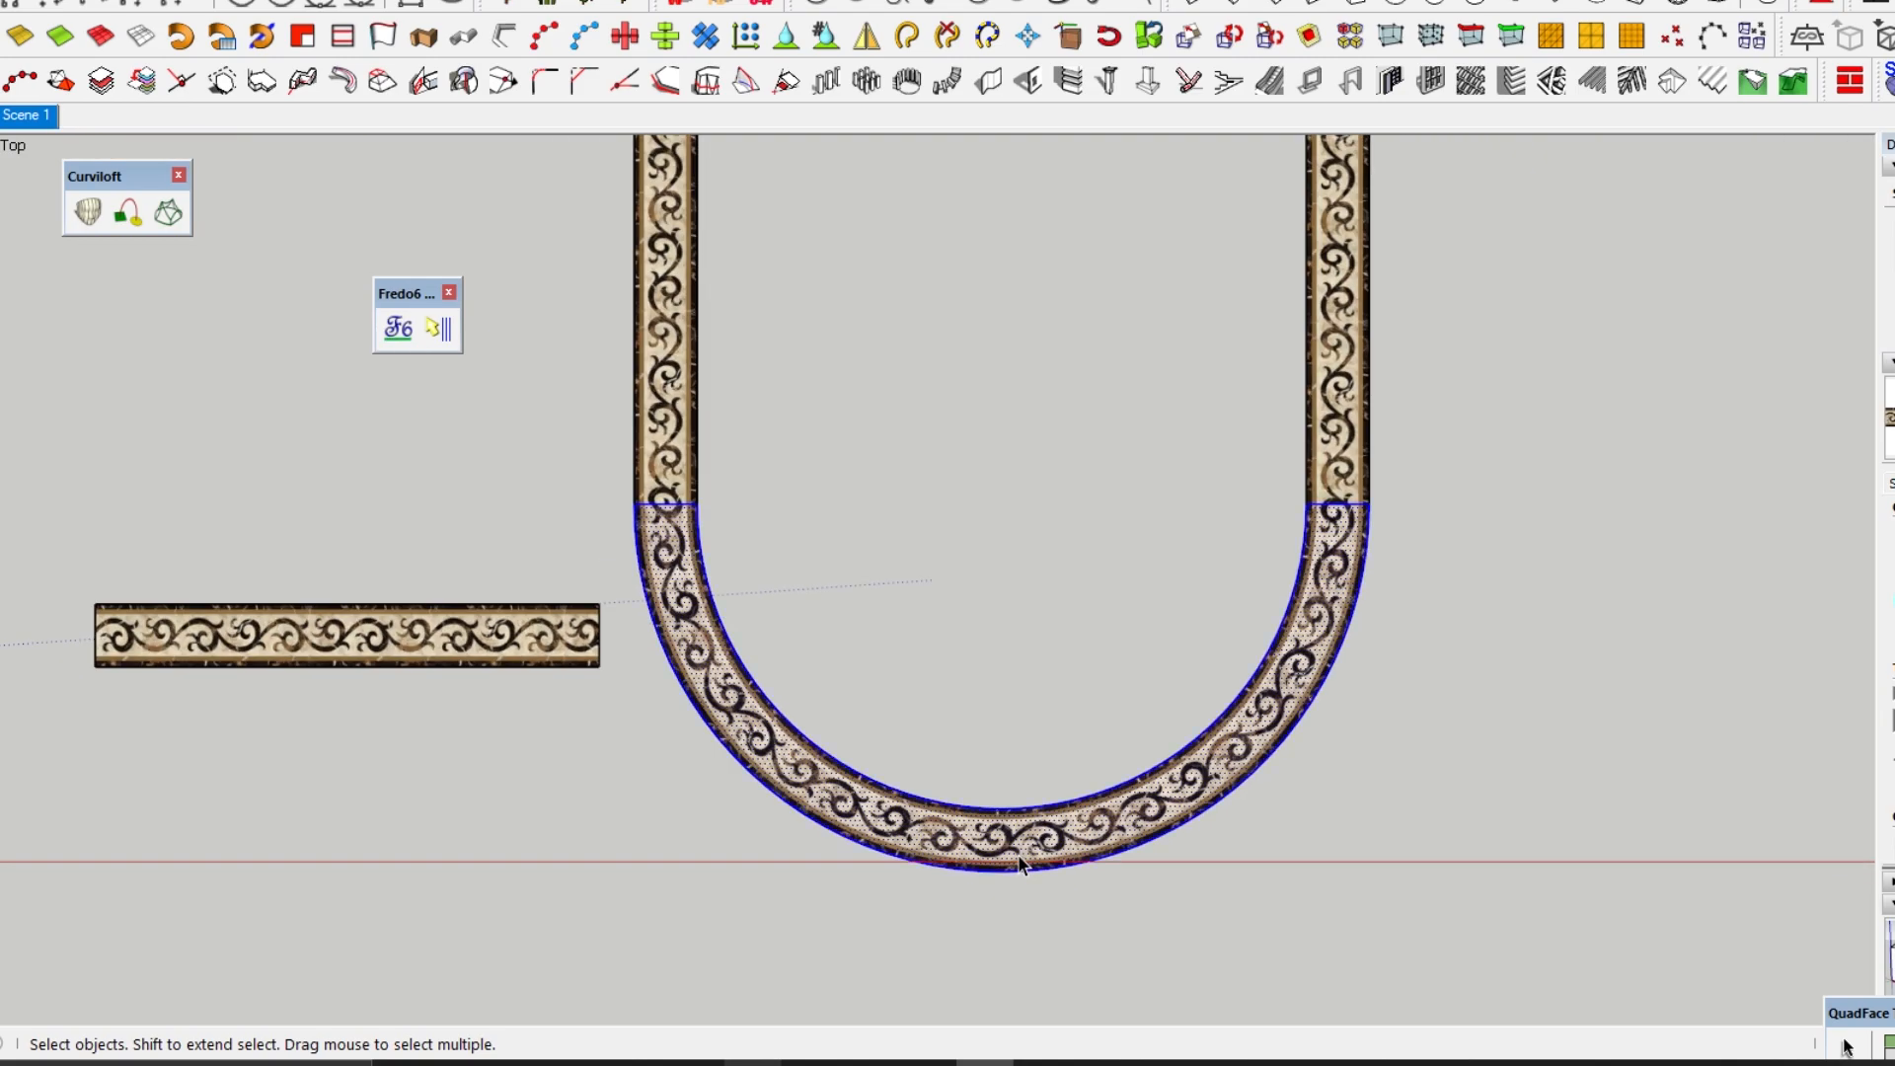
scroll(1019, 860, up, 3)
scroll(977, 827, up, 2)
key(f)
click(1013, 750)
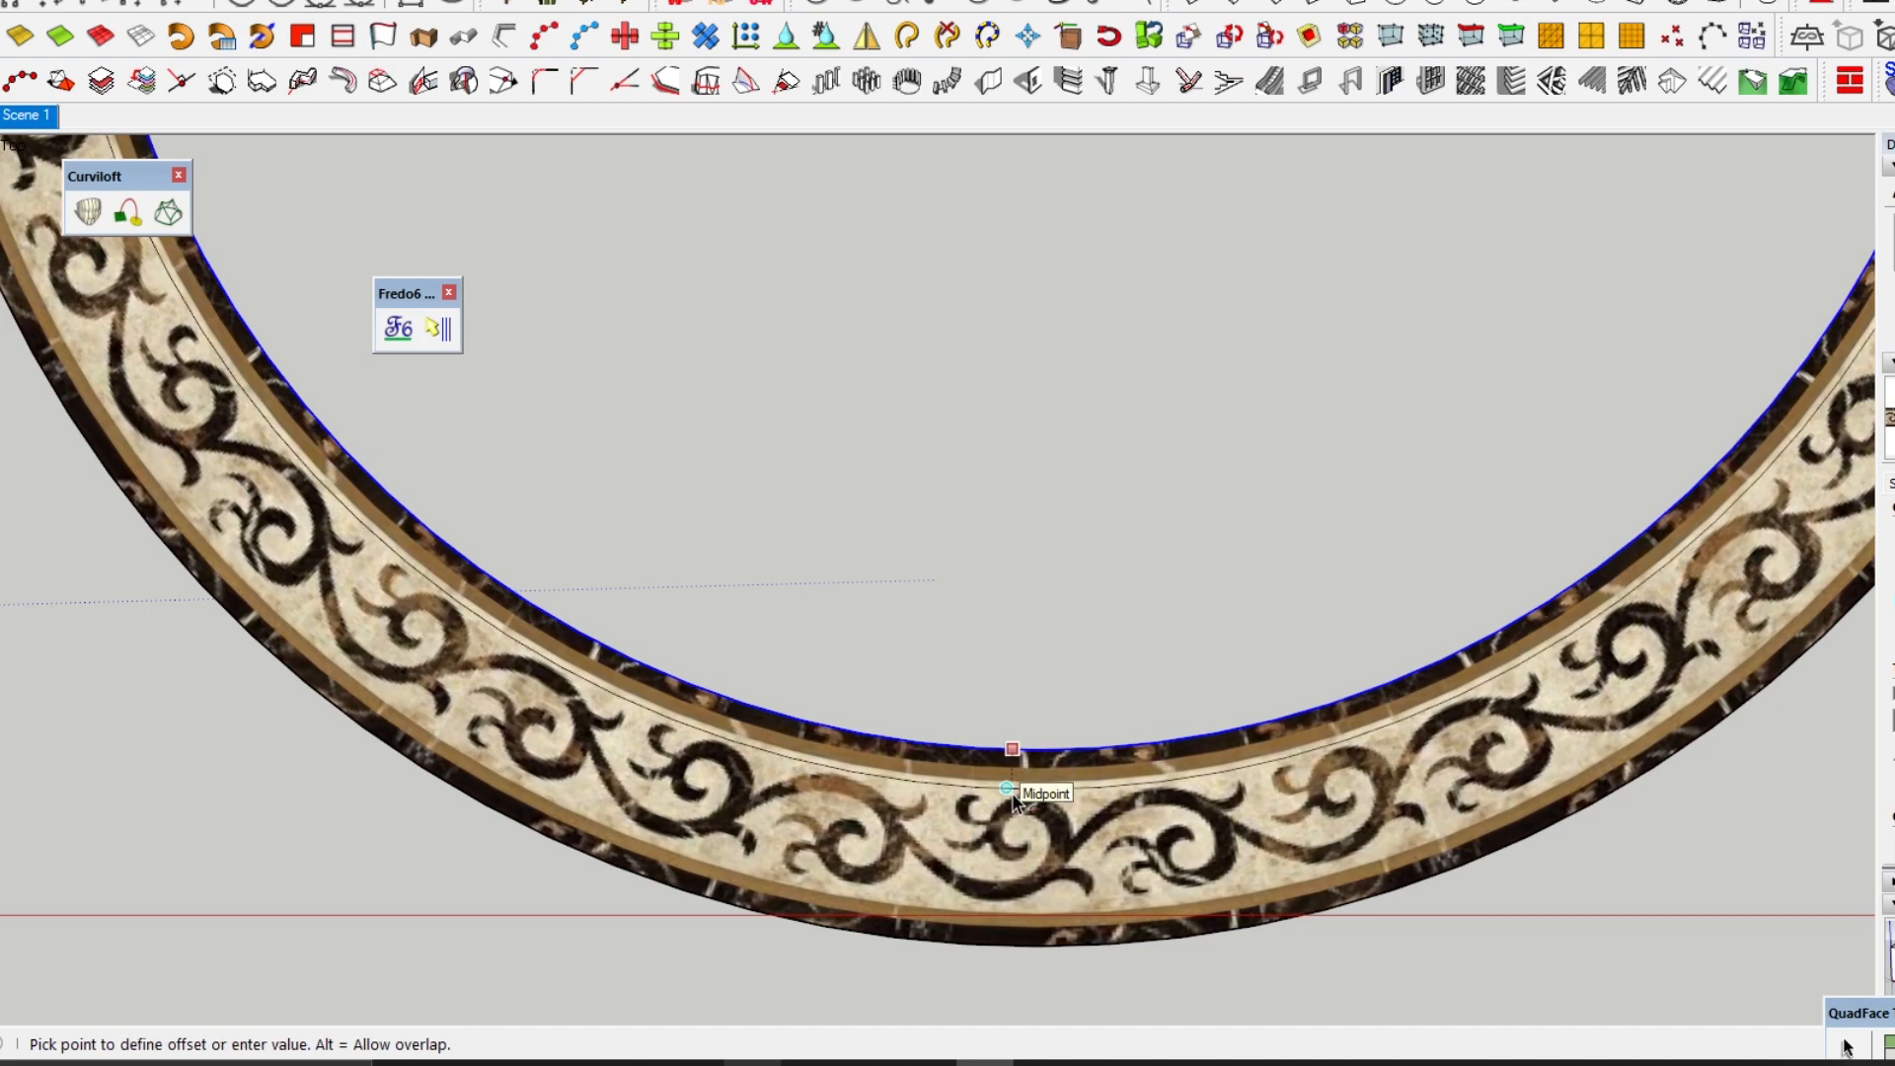
scroll(1011, 779, up, 2)
click(1017, 769)
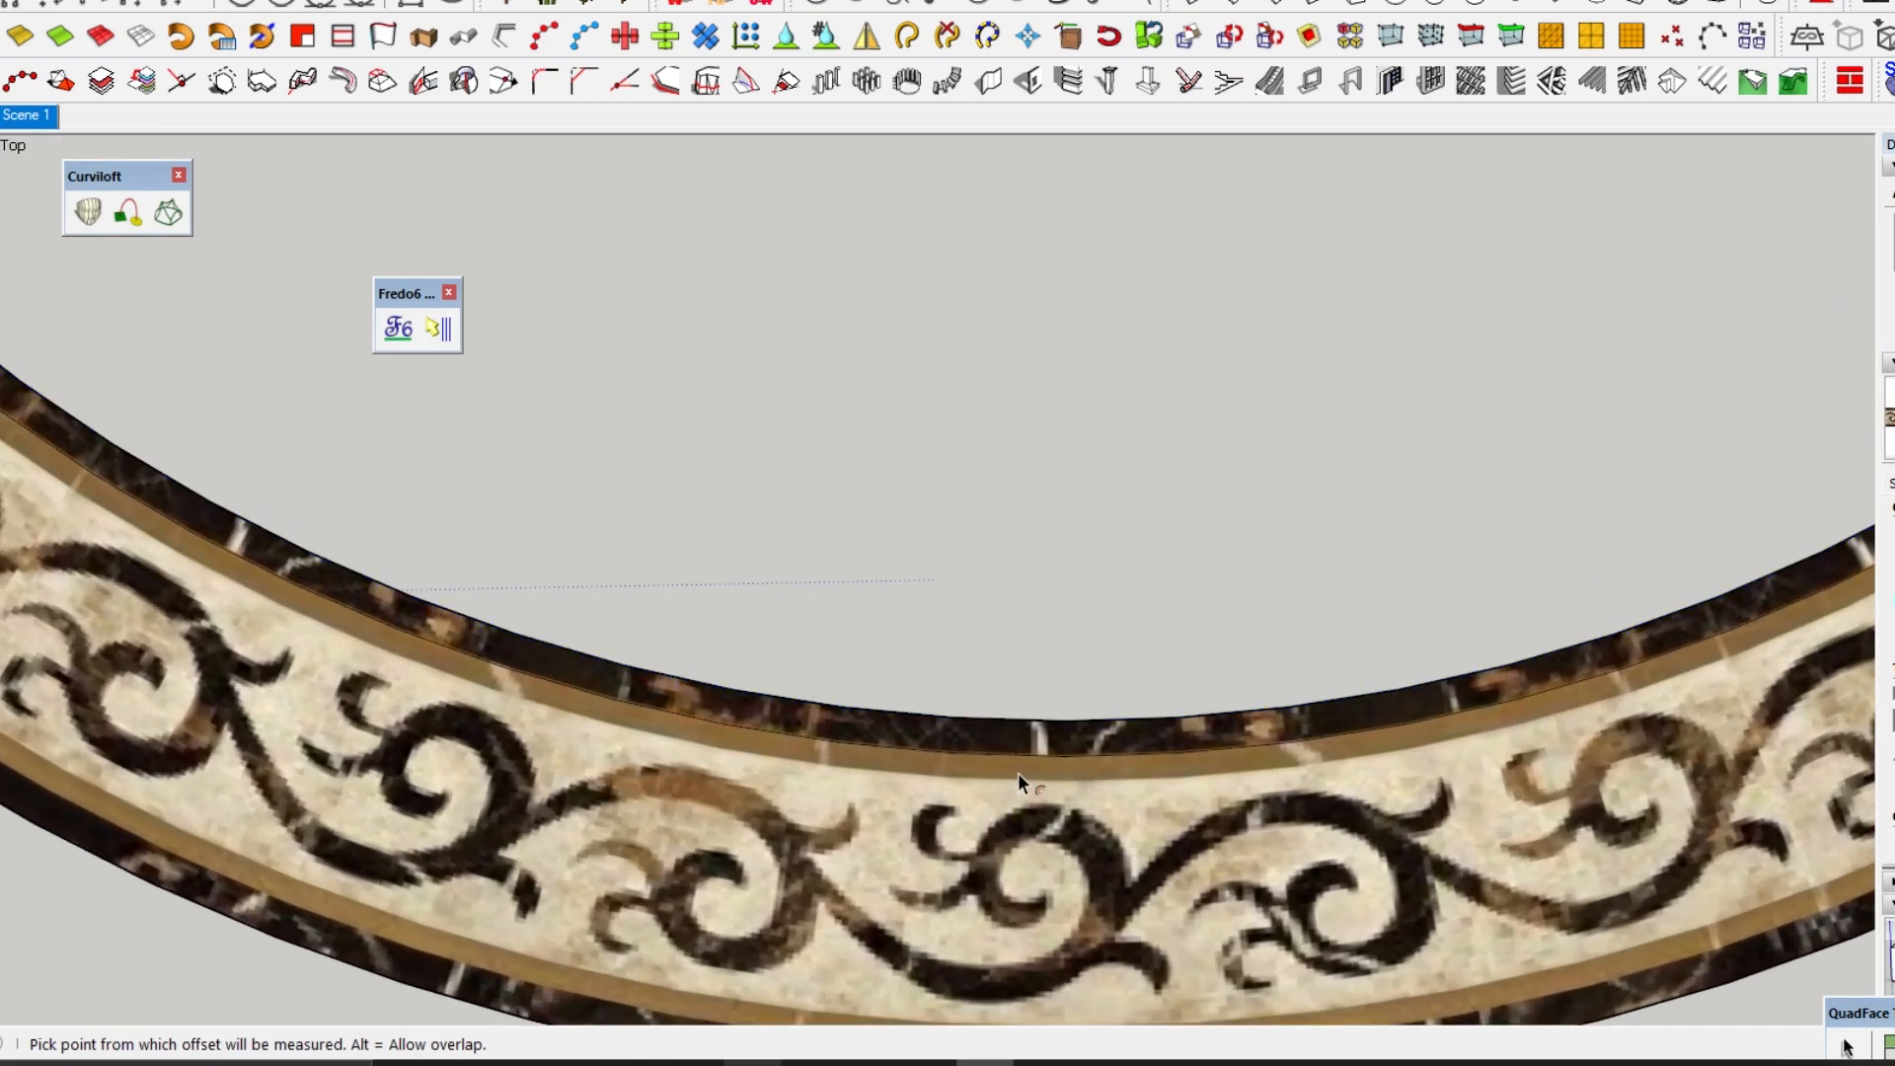
- Offset the new curve across the inner gold stripe to its boundary with the cream ornament
click(1021, 768)
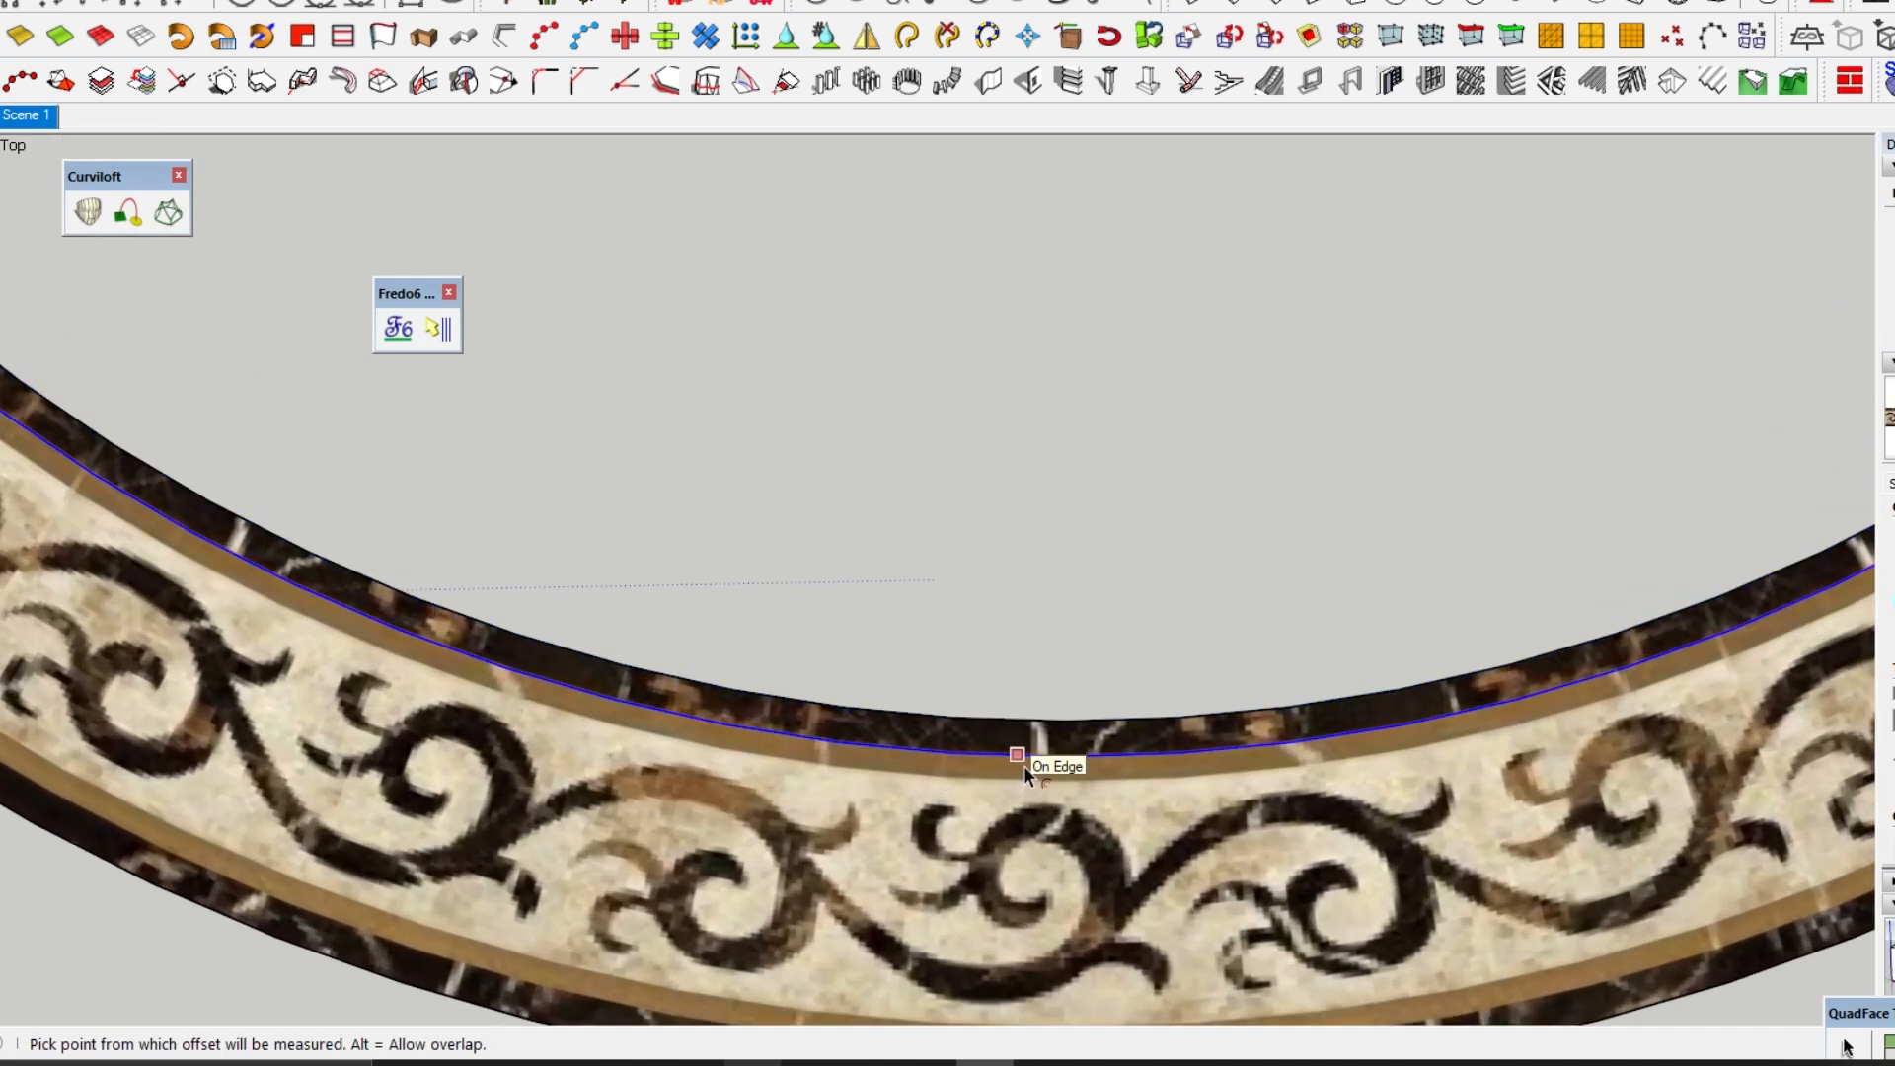
key(ctrl+z)
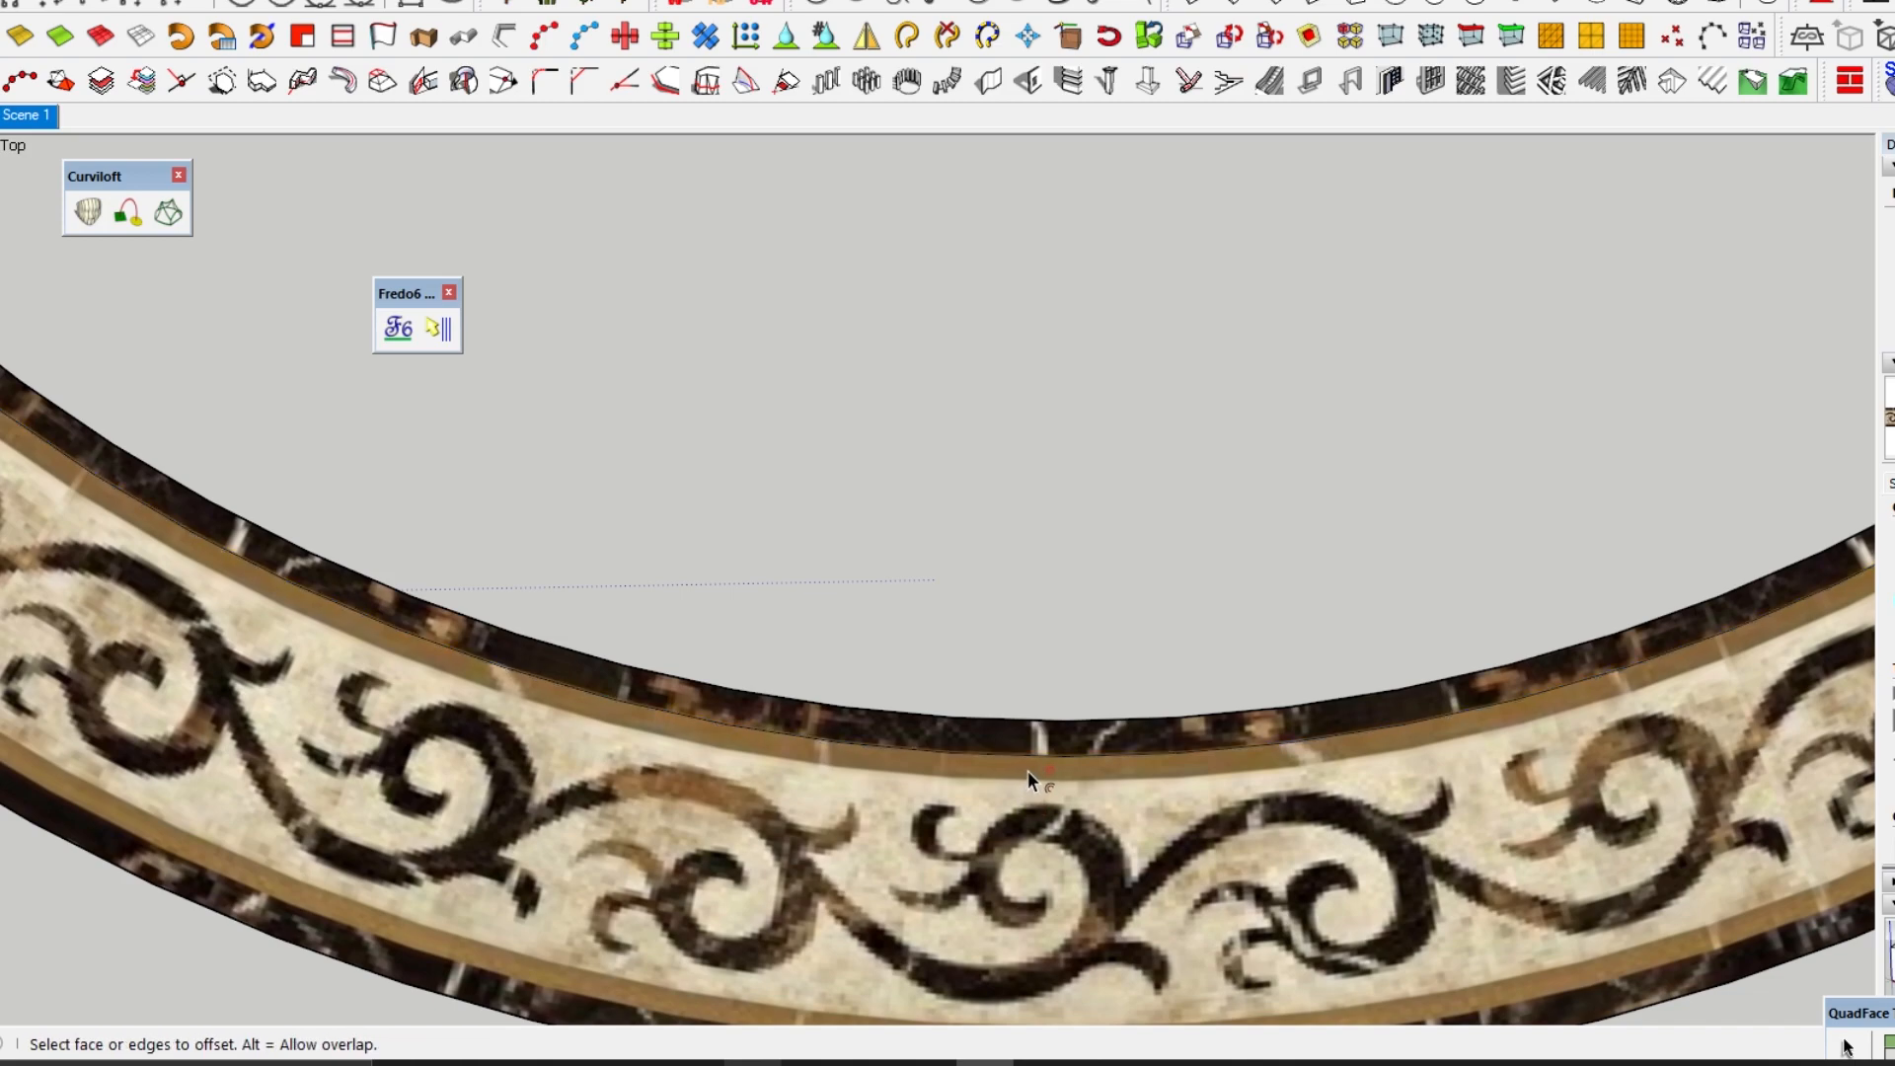
click(1031, 766)
click(1037, 791)
scroll(1023, 775, down, 3)
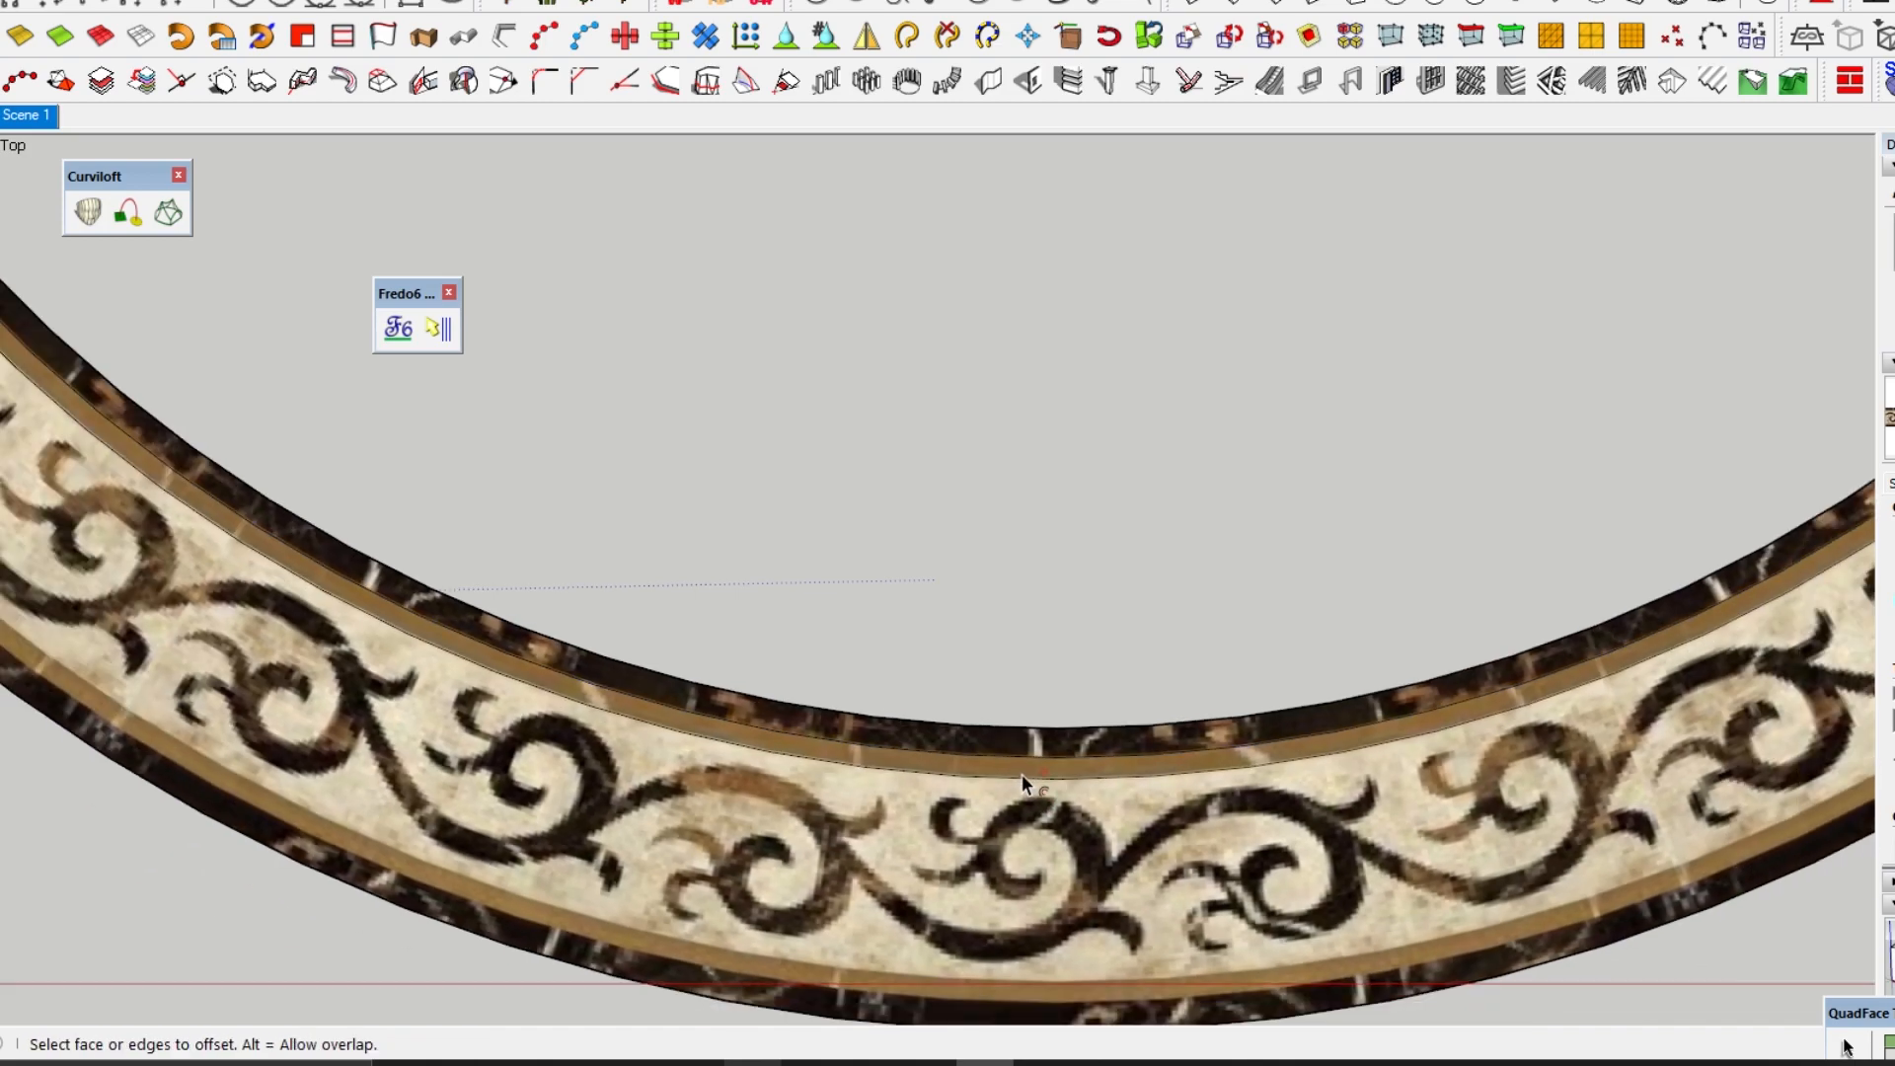
- Offset that curve across the cream ornament to the near edge of the outer gold stripe
scroll(1011, 776, up, 2)
click(1004, 776)
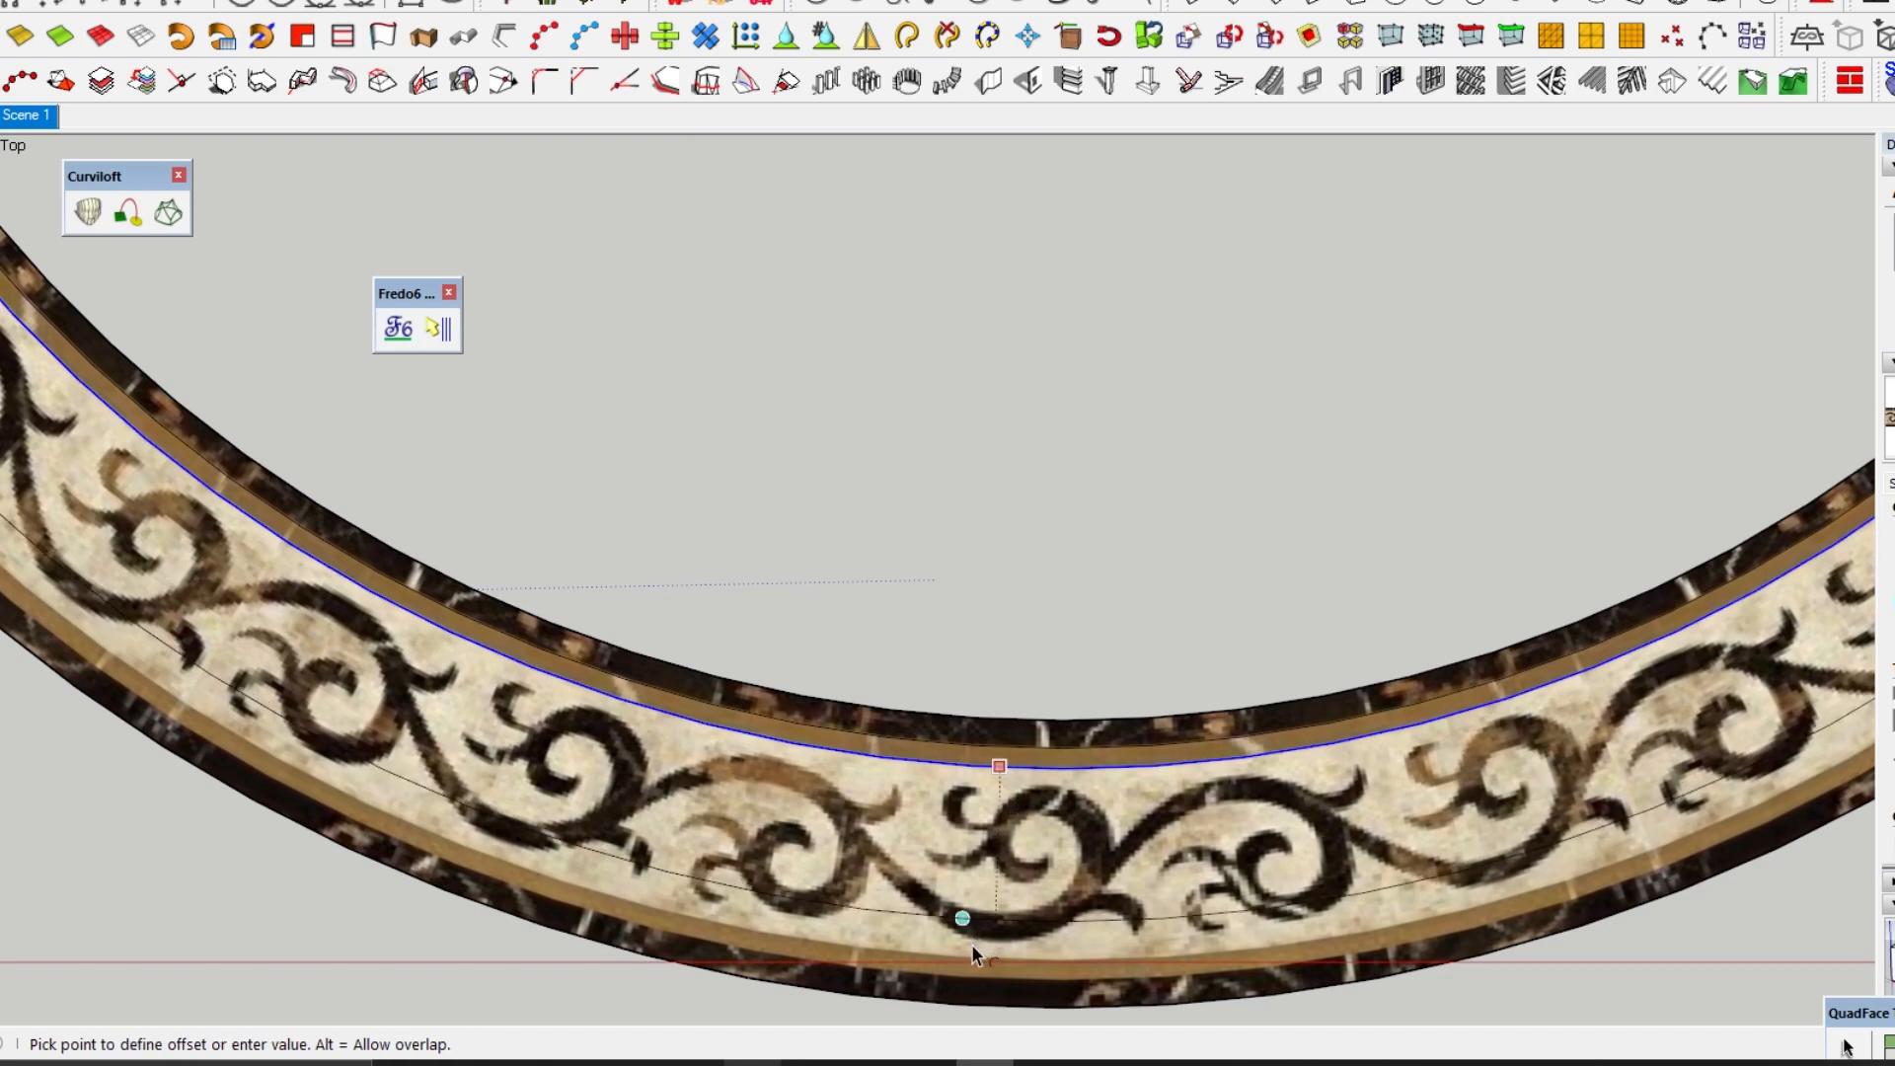
scroll(984, 980, up, 5)
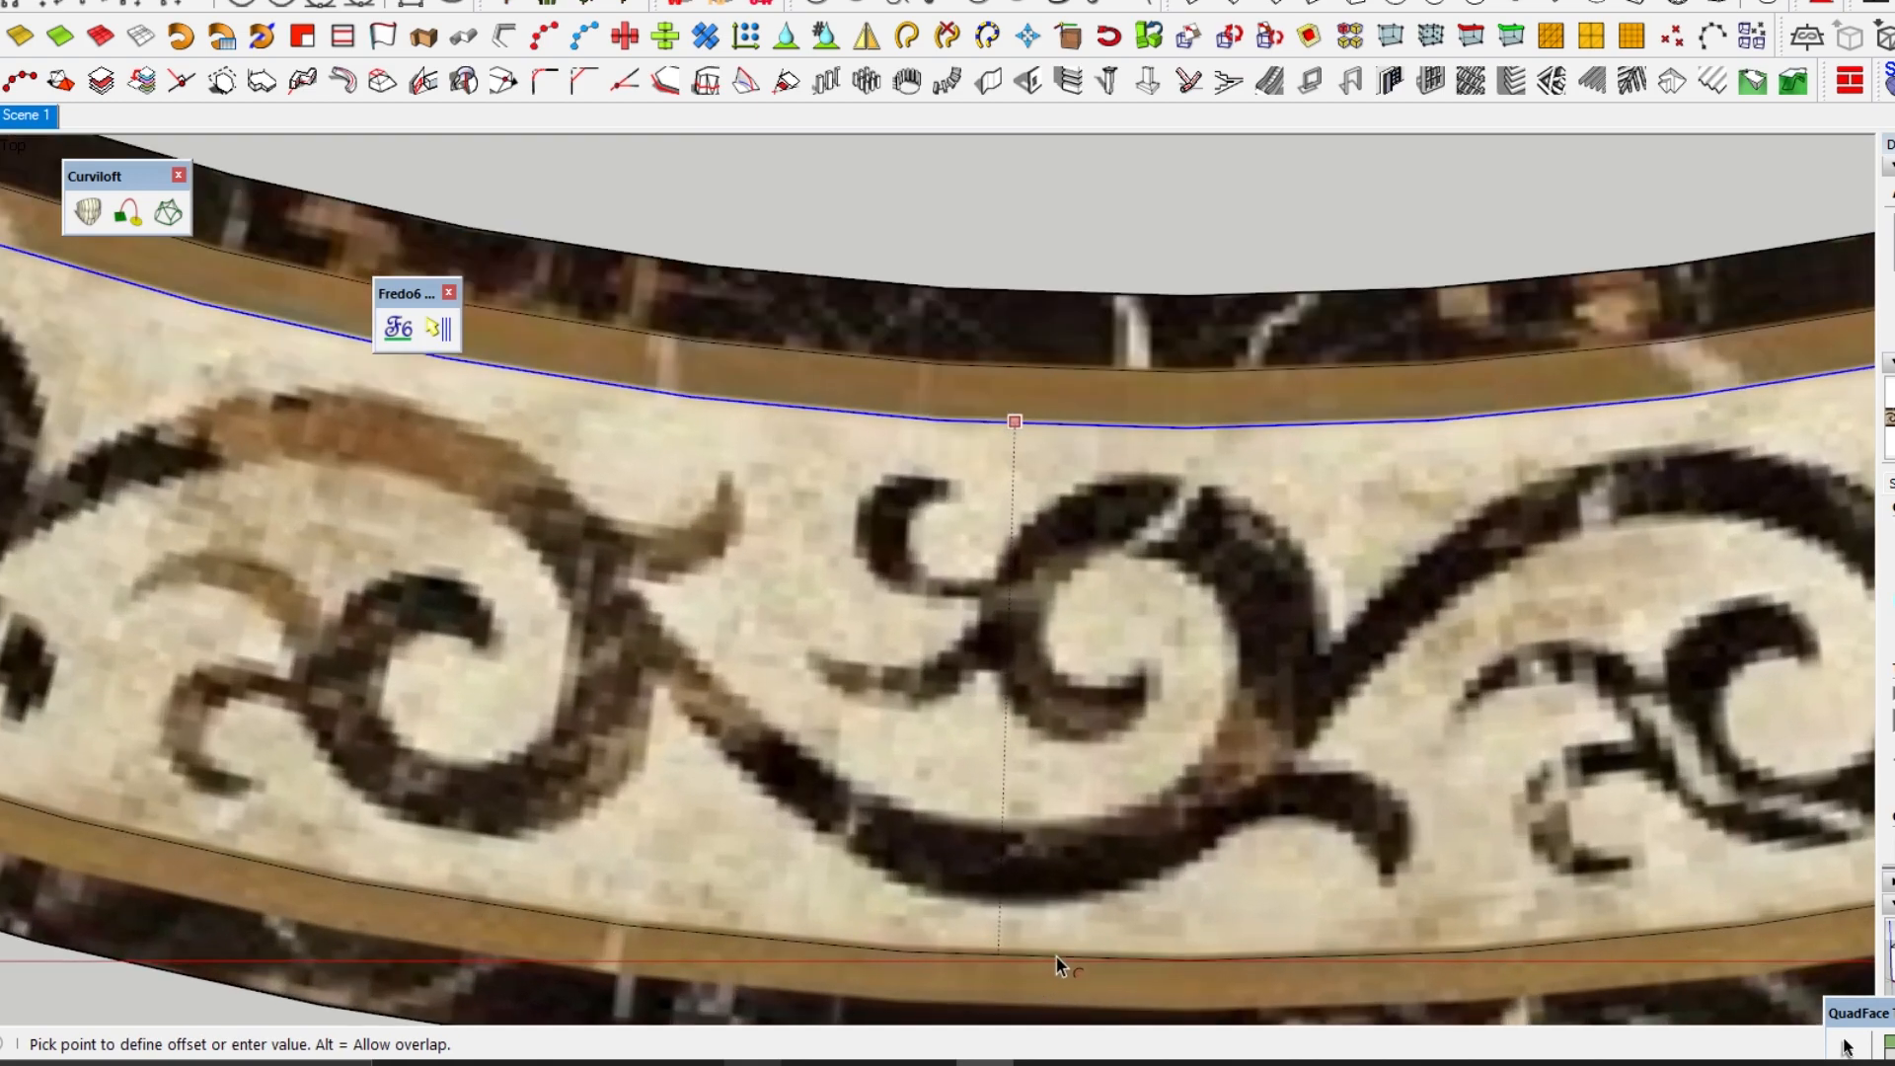
click(1057, 960)
- Offset the latest curve across the outer gold stripe to its boundary with the outer dark strip
scroll(1015, 815, down, 2)
click(1030, 853)
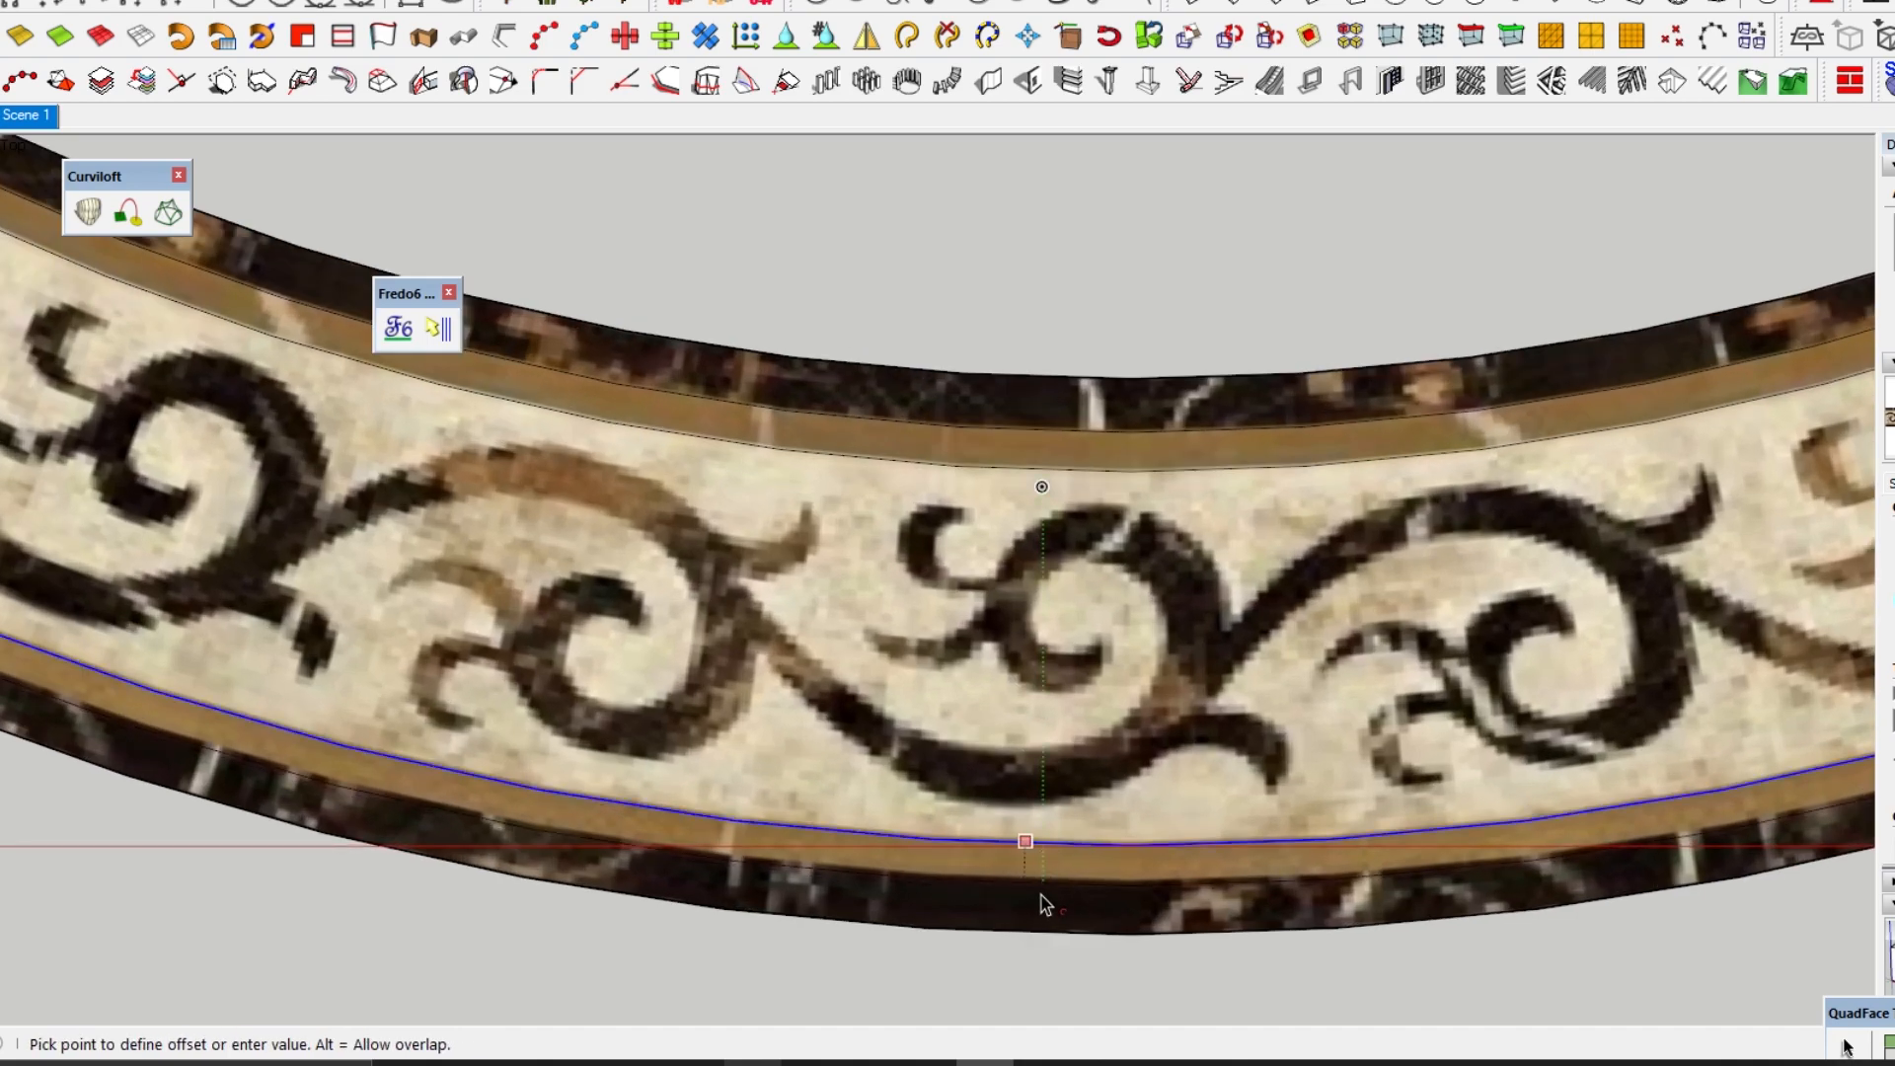
click(1047, 900)
scroll(1050, 894, down, 8)
key(space)
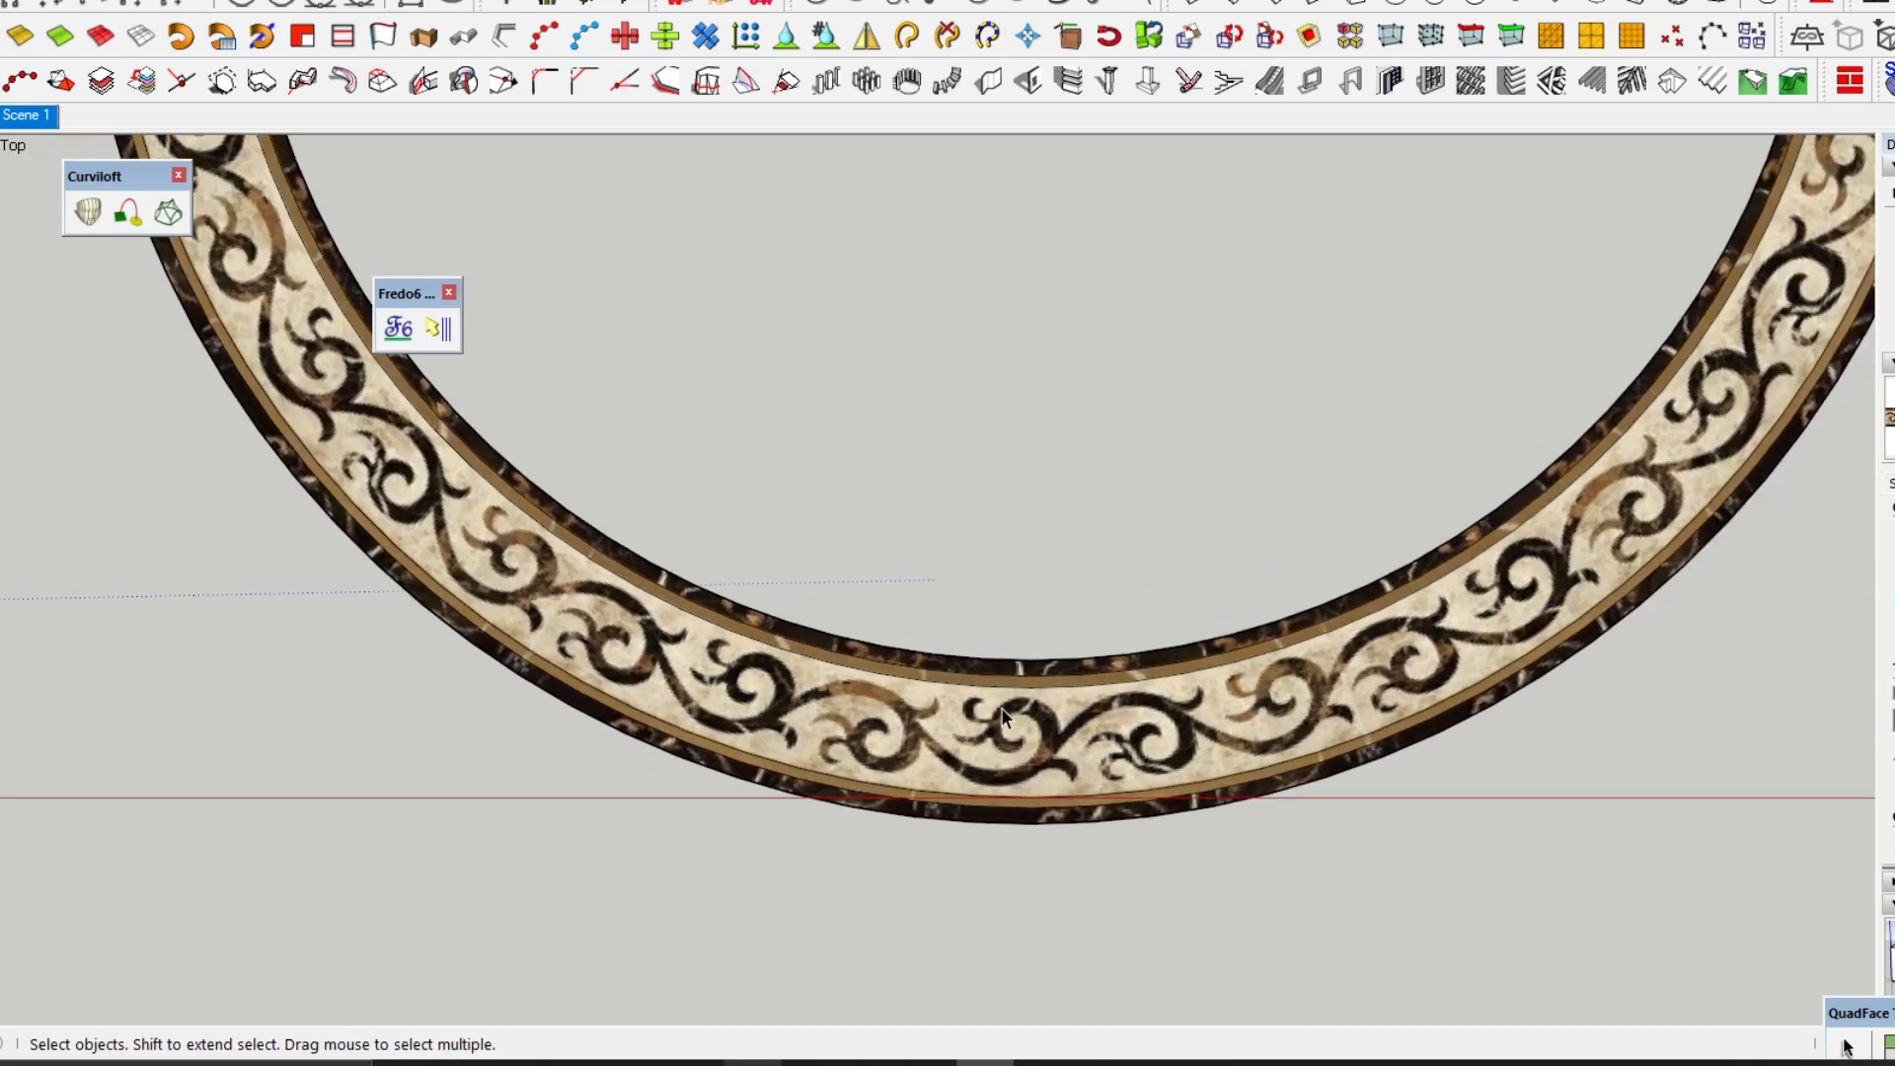
- Paint the curved band's outer dark strip, outer gold stripe and inner dark strip with a beige material
scroll(651, 770, down, 2)
scroll(1153, 671, up, 4)
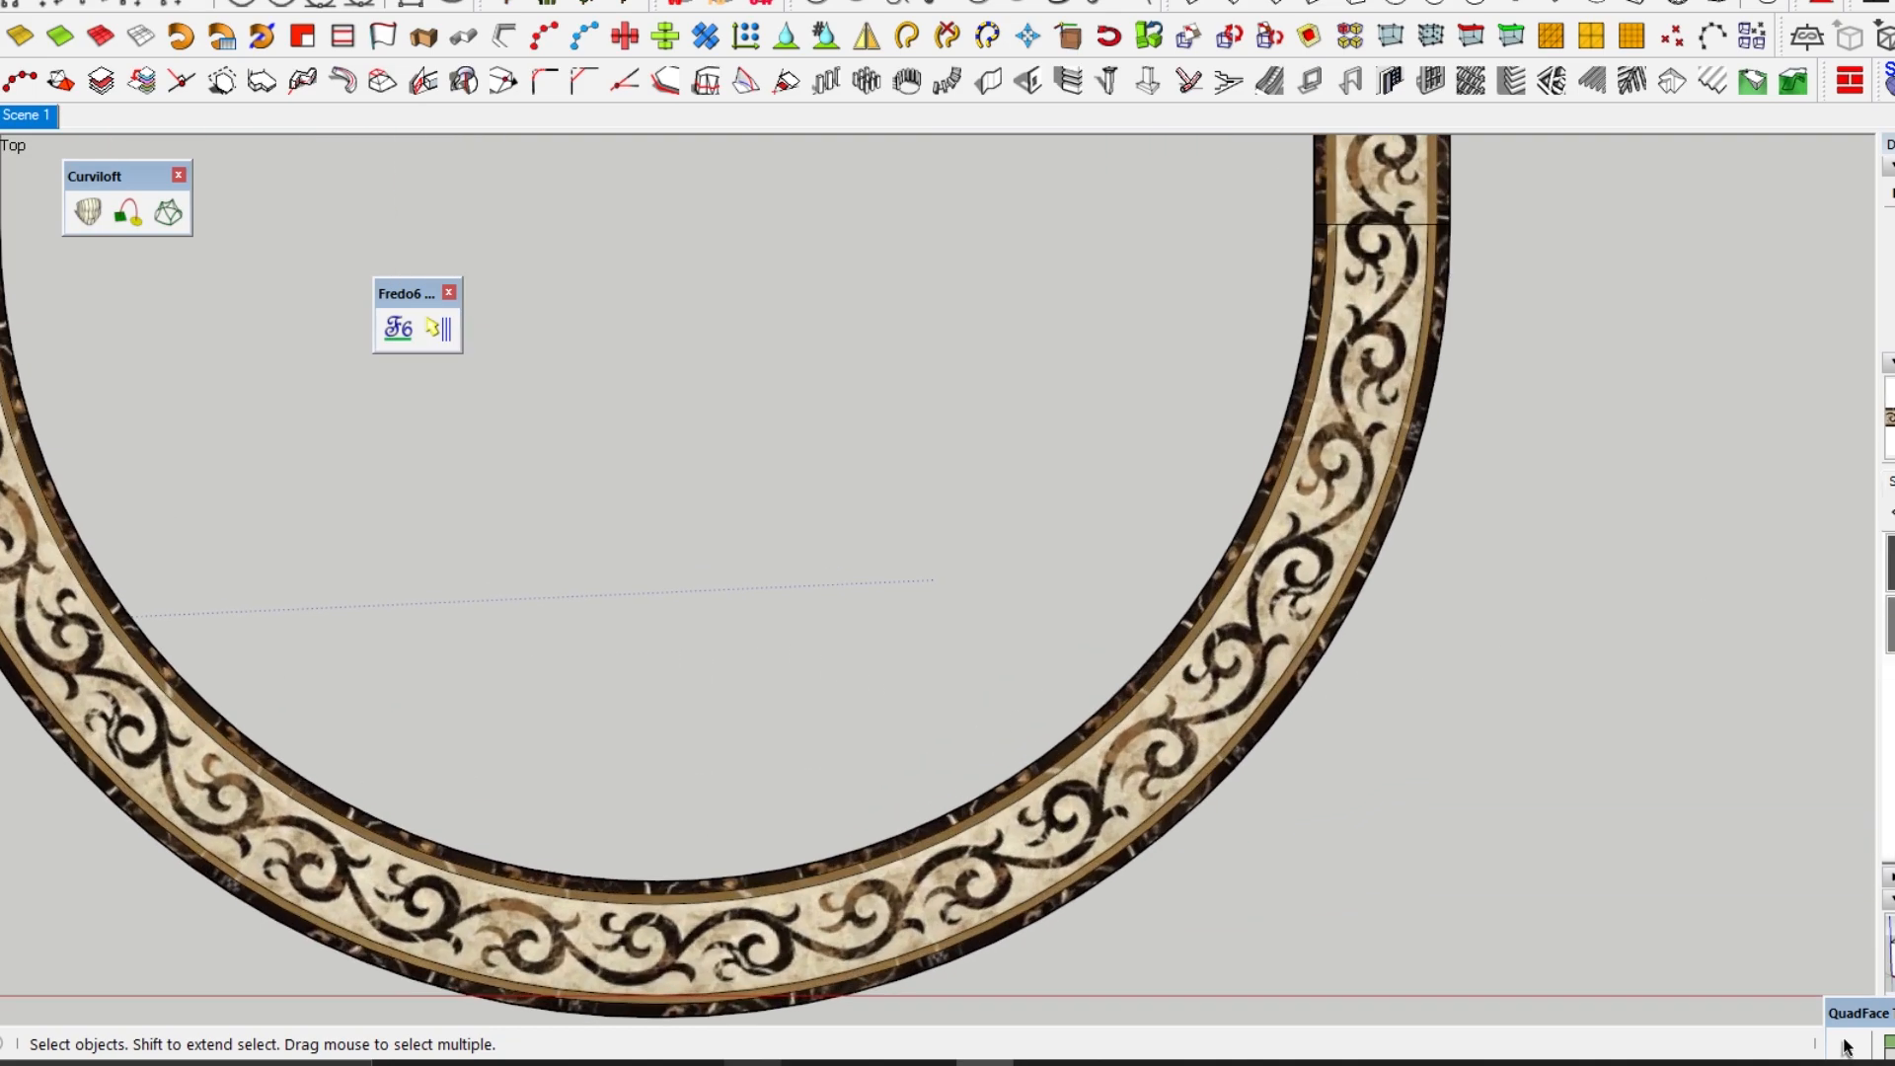
scroll(1403, 562, up, 3)
click(1417, 501)
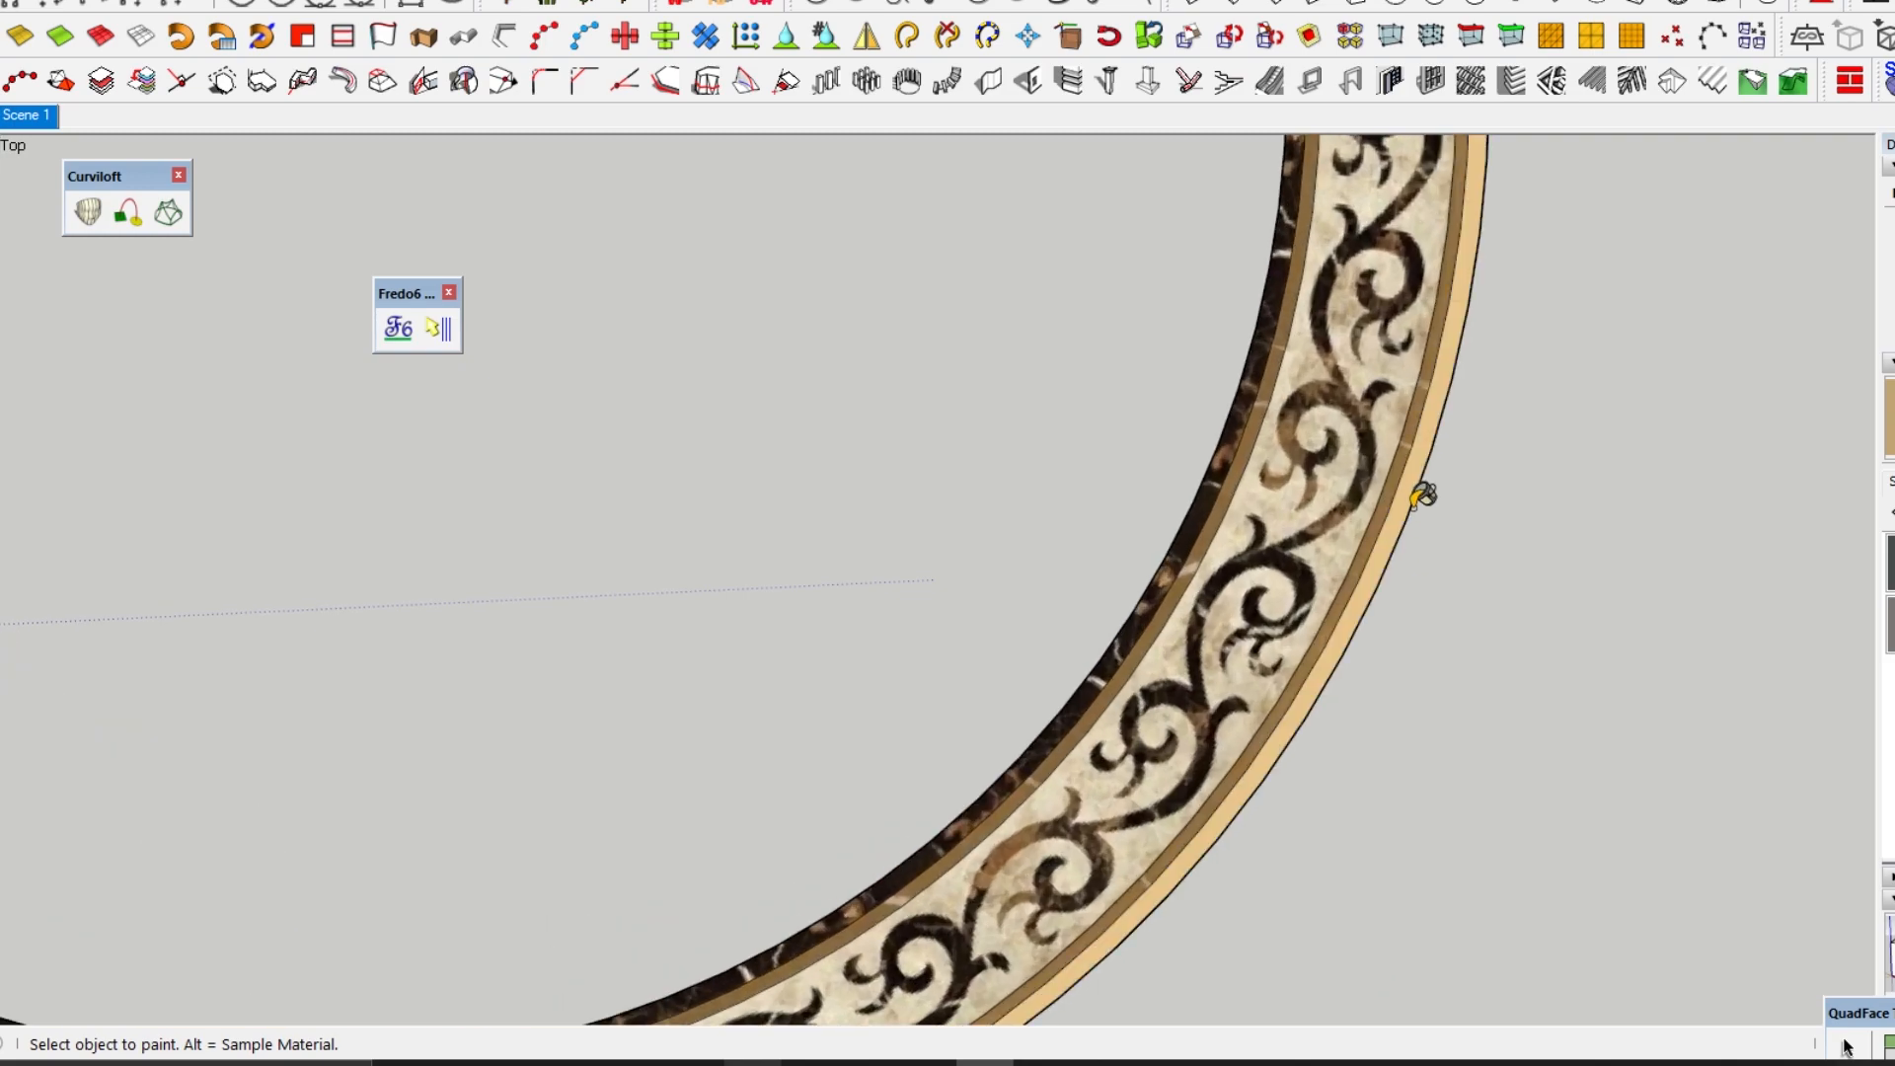
click(1410, 486)
click(1272, 393)
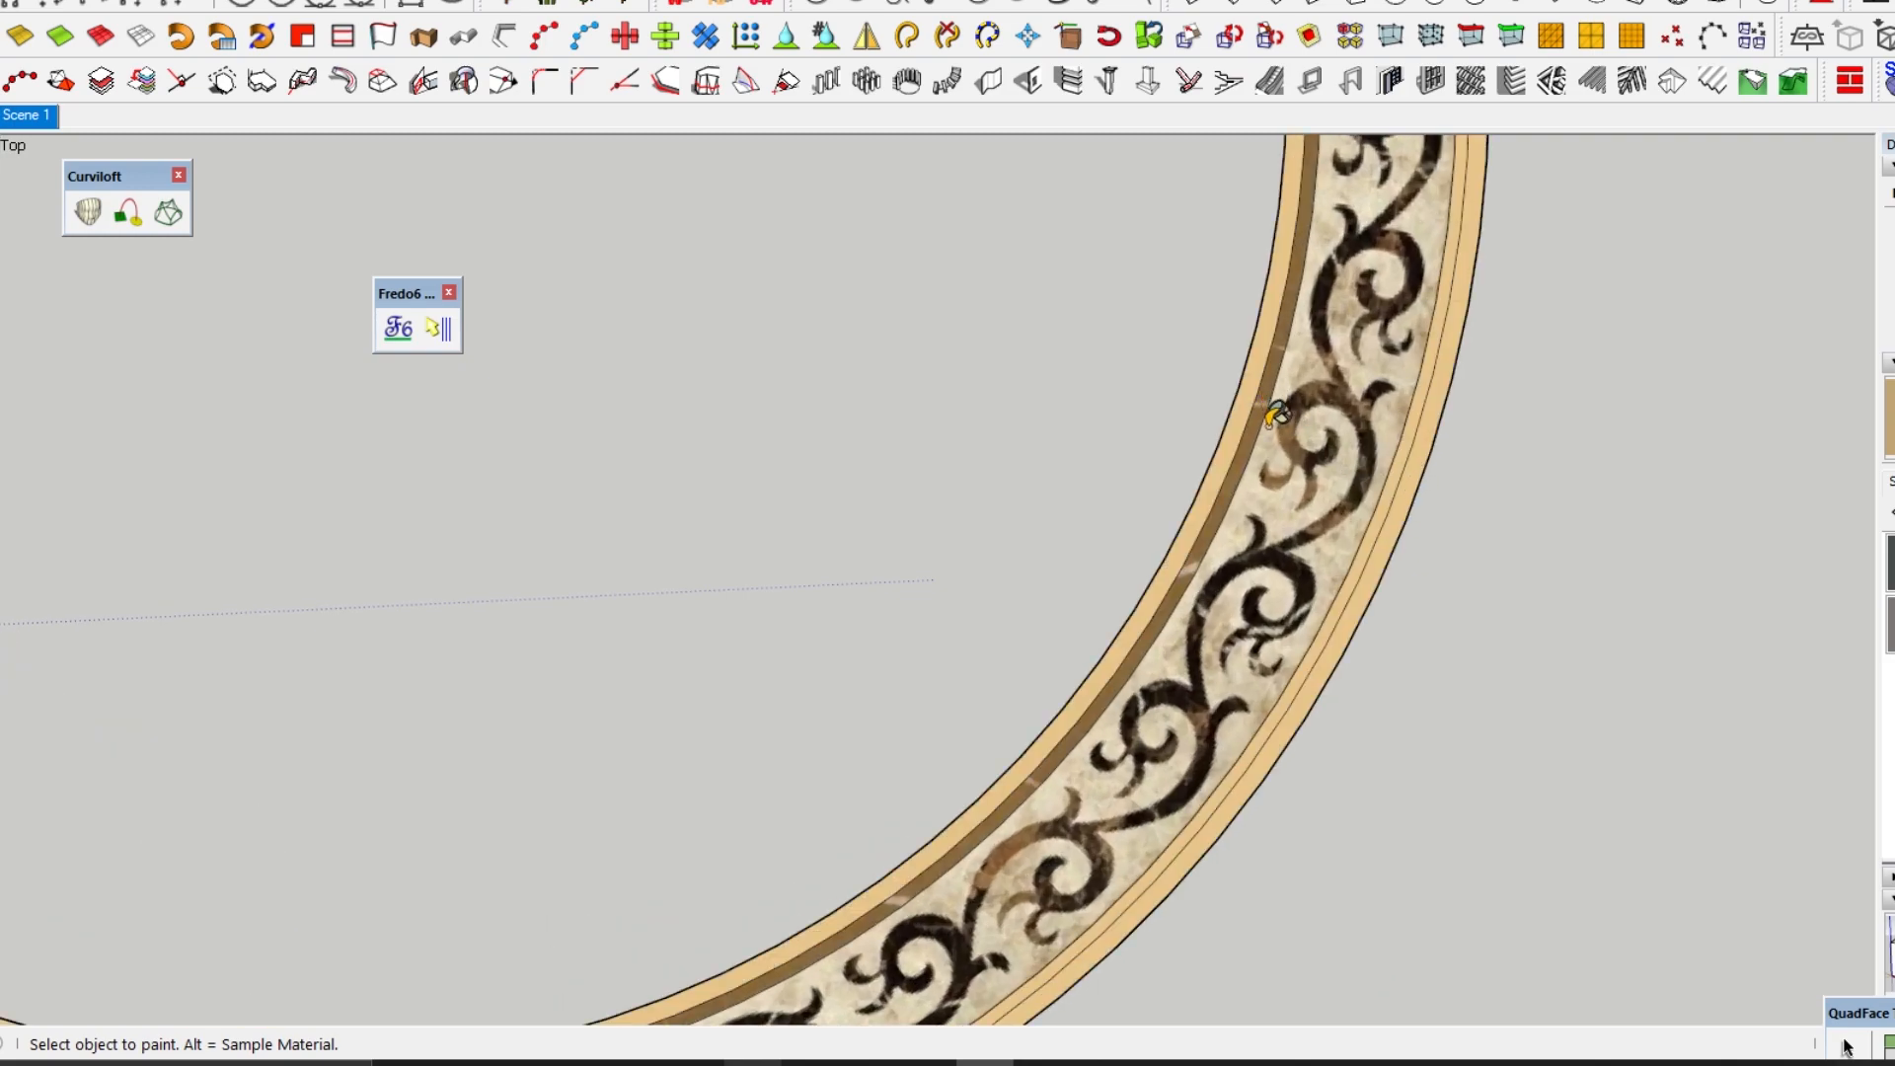
- Paint the curved band's outer and inner gold stripes with a brown material
scroll(1260, 508, down, 4)
scroll(861, 696, up, 2)
scroll(827, 787, down, 2)
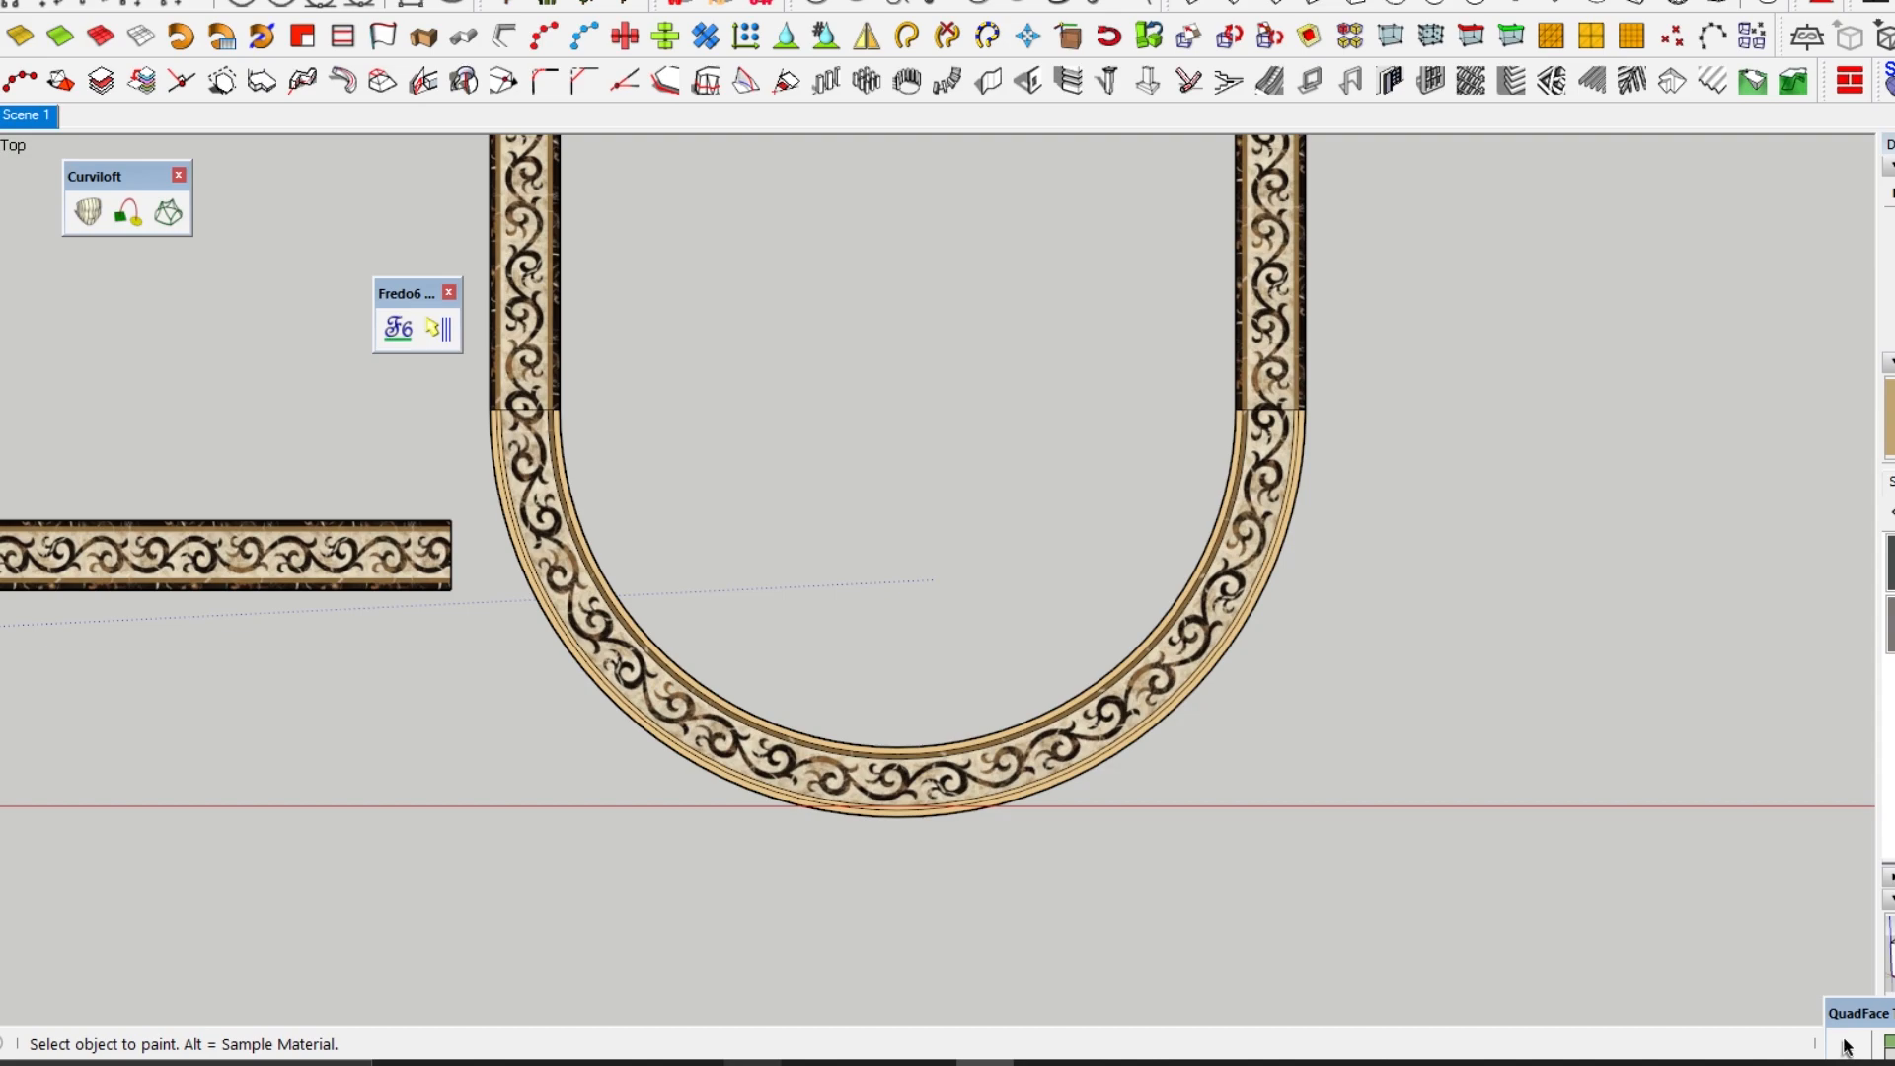
scroll(1340, 437, up, 5)
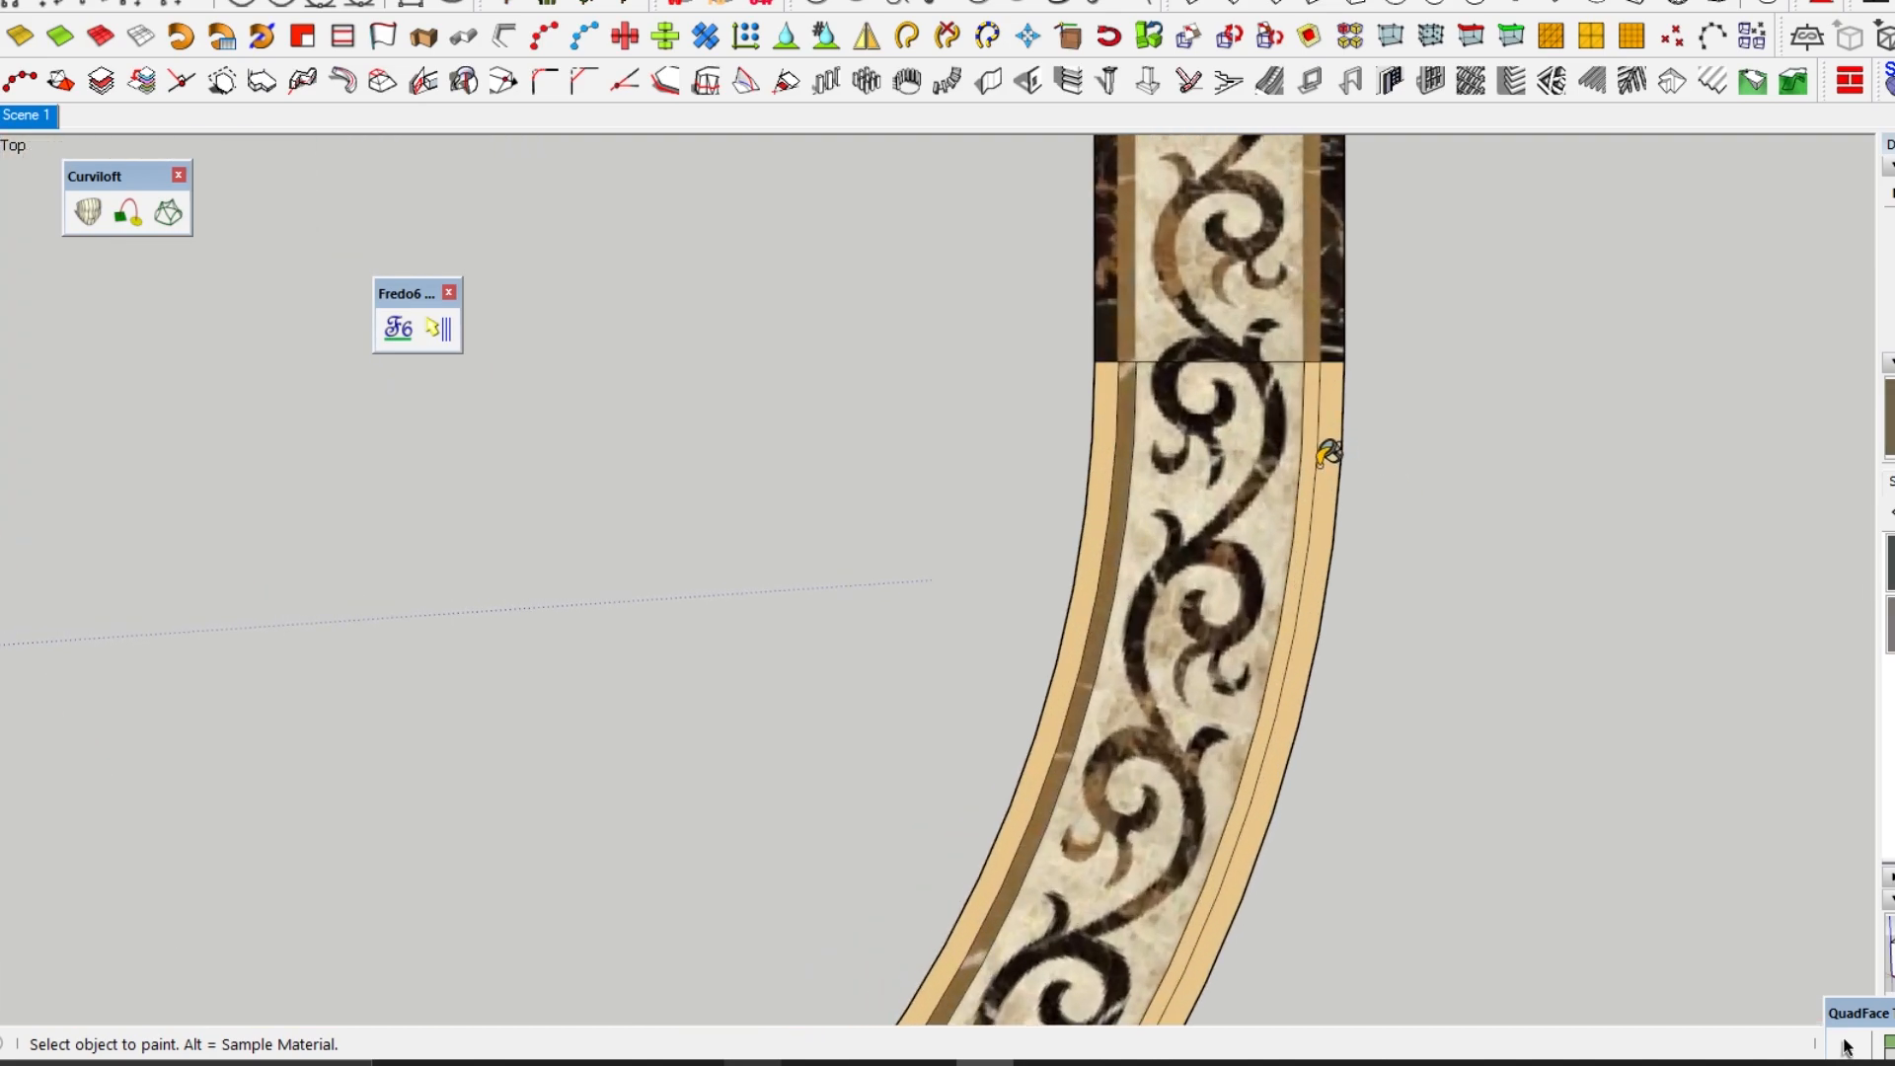
click(1320, 461)
click(1124, 428)
scroll(1146, 411, down, 4)
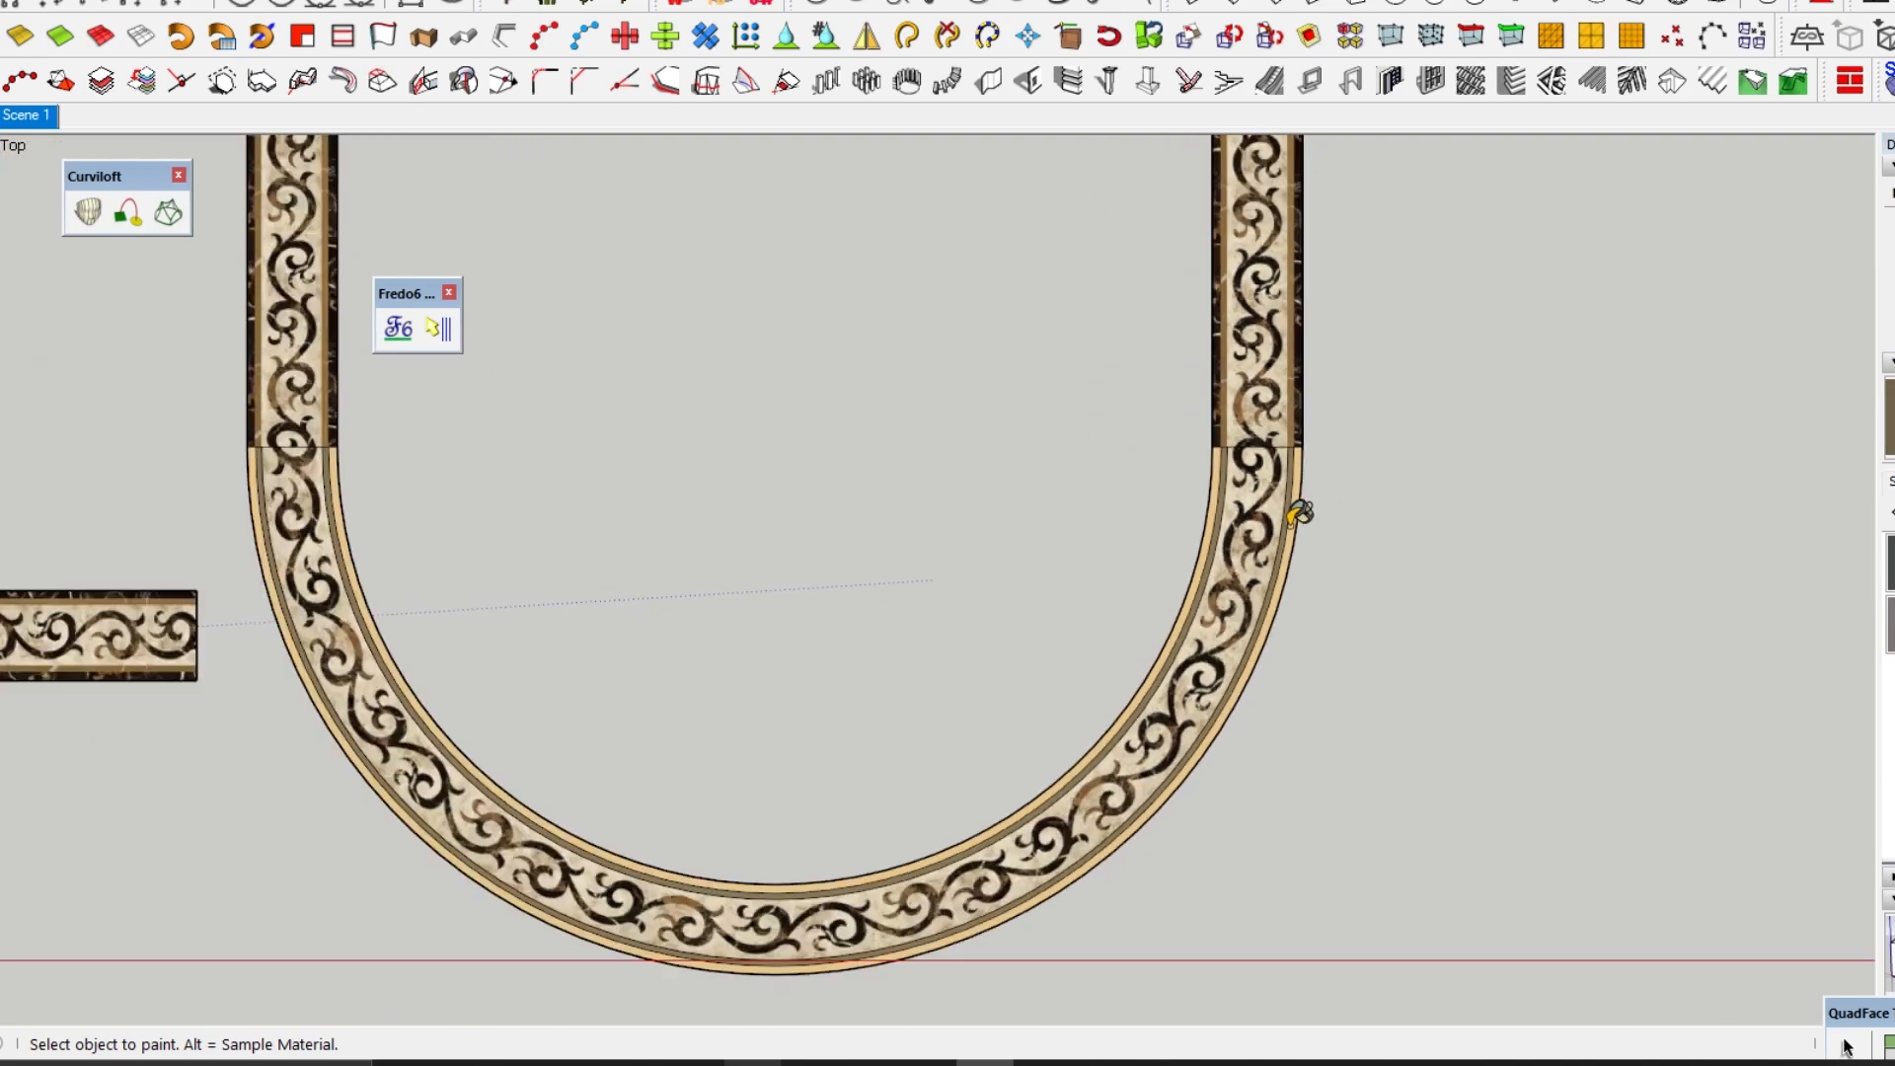
scroll(877, 705, up, 5)
scroll(877, 705, down, 4)
scroll(895, 743, up, 1)
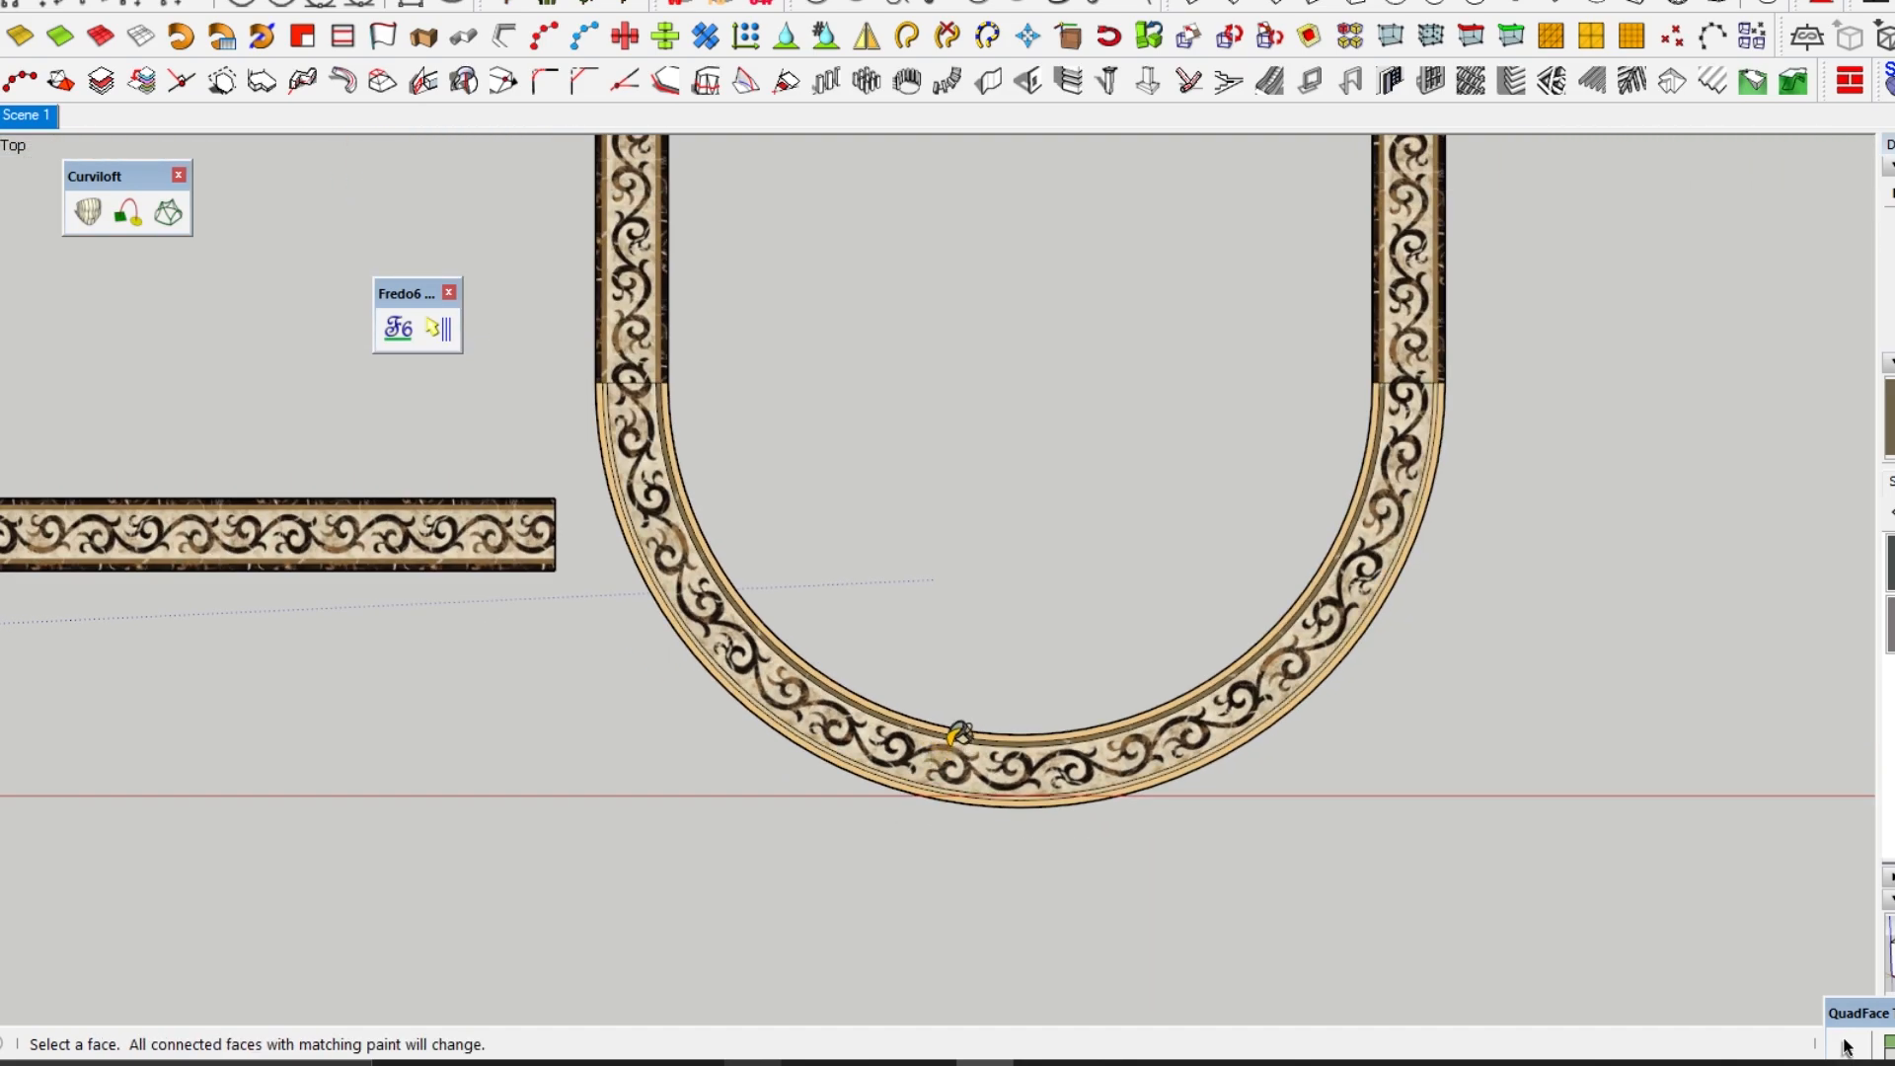
- Undo the trial painting of the curved band's strips to restore their ornament texture
ctrl+click(955, 735)
key(space)
scroll(971, 817, down, 5)
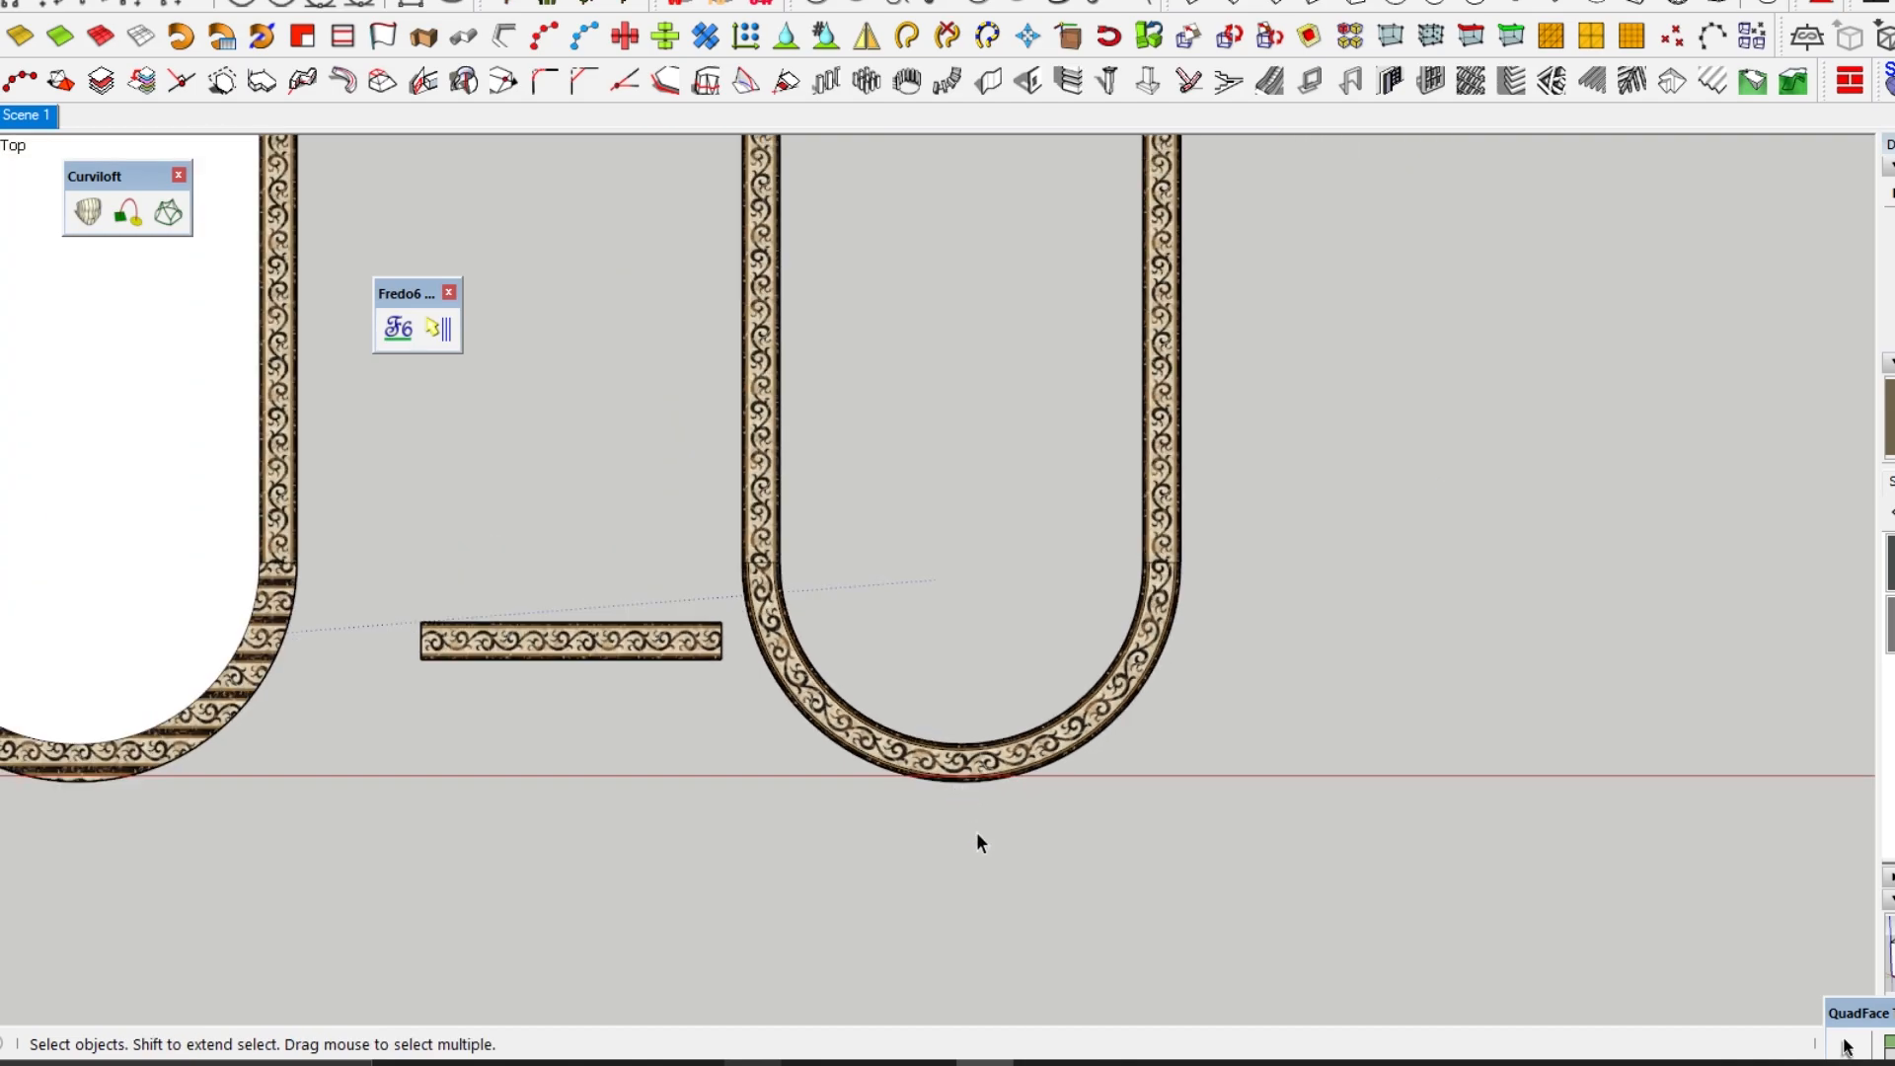
- Examine the curved band's separate strips and compare the finished frame with the original frame
scroll(1040, 812, up, 7)
scroll(1090, 817, up, 3)
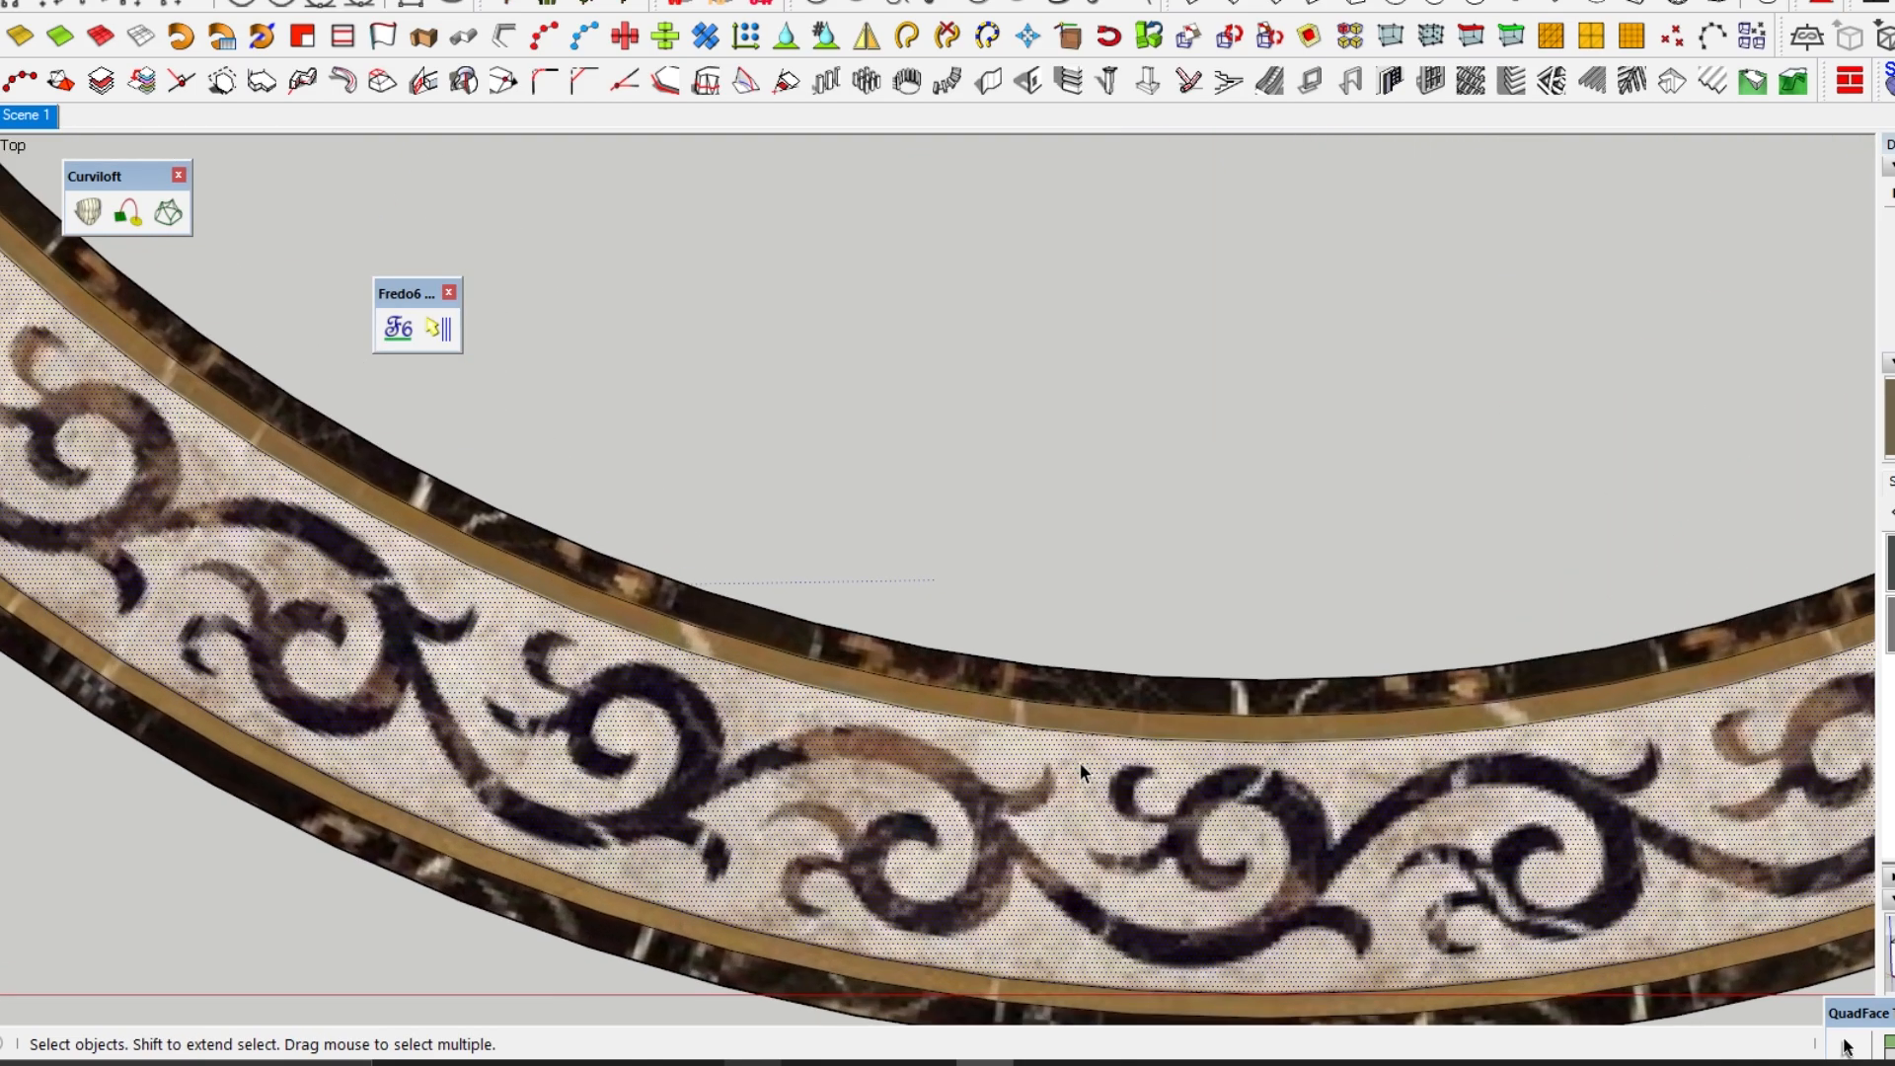
scroll(1125, 712, down, 4)
scroll(953, 880, up, 3)
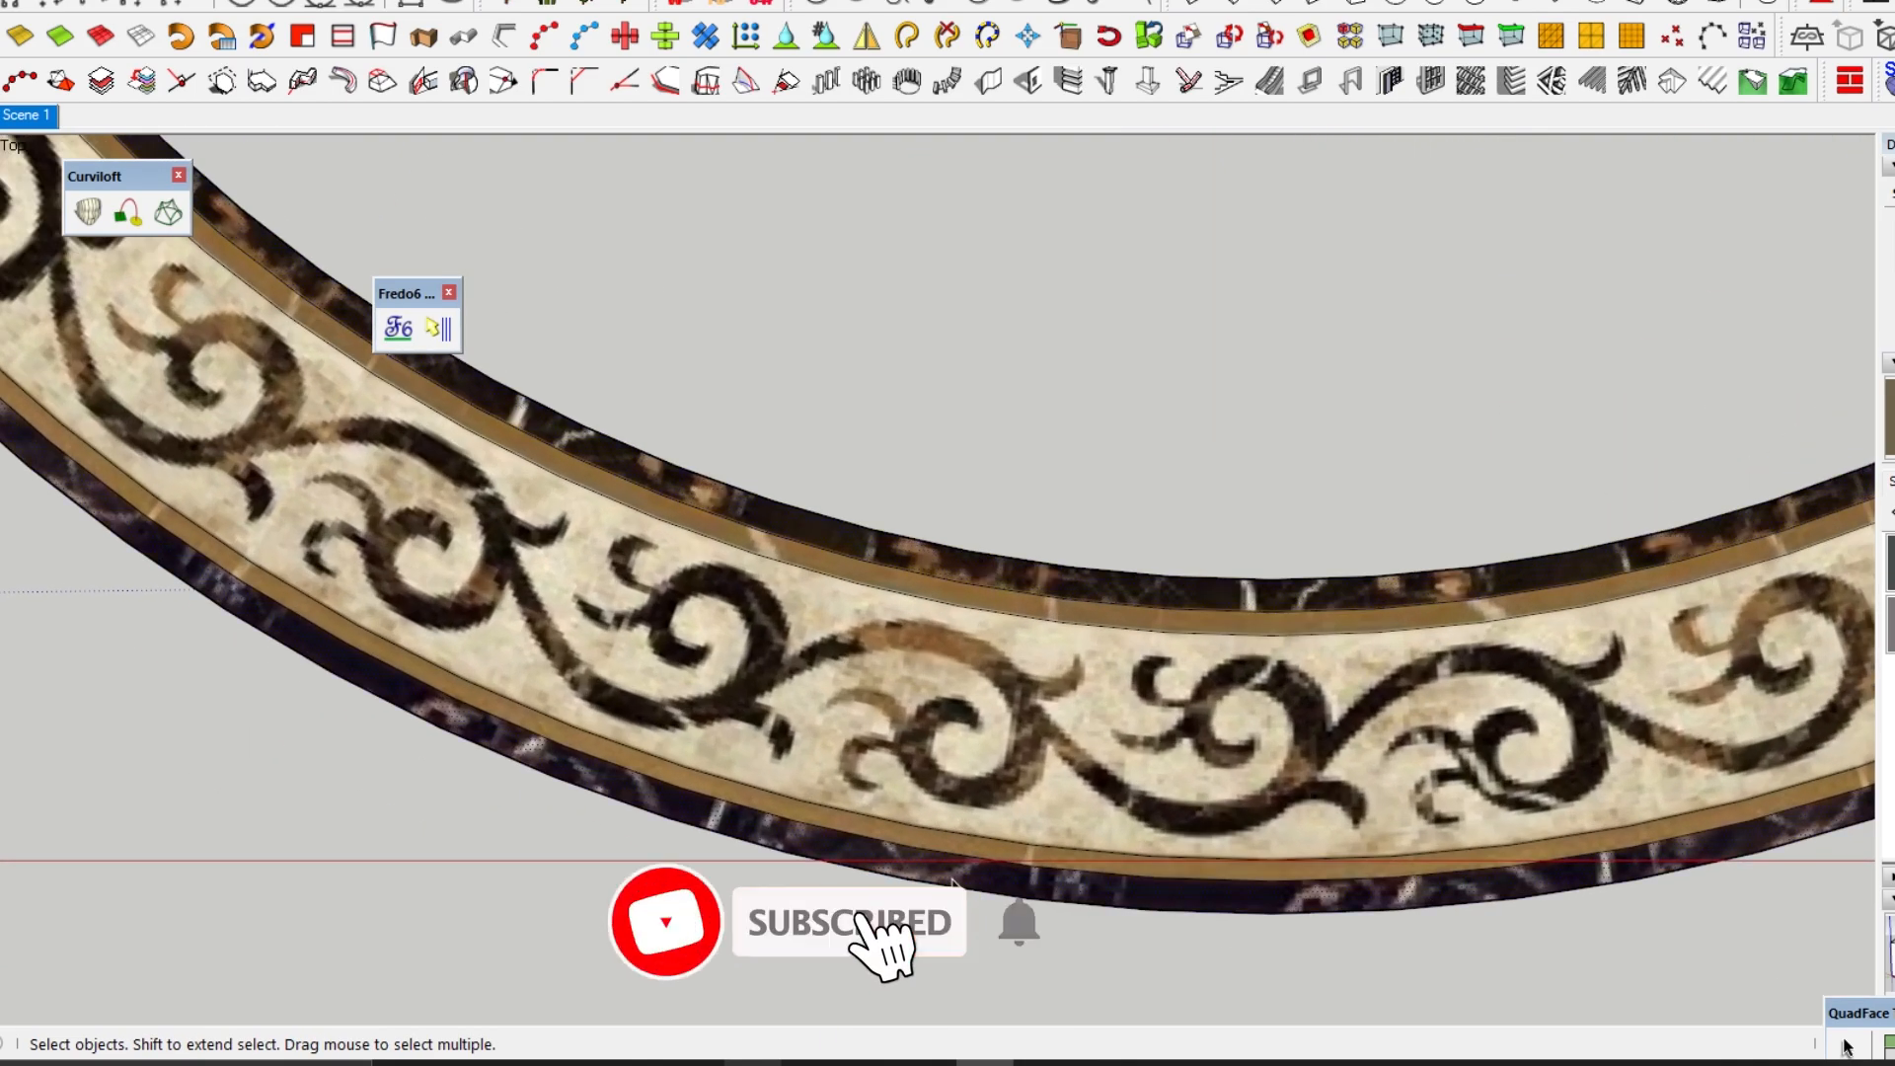
scroll(977, 867, down, 6)
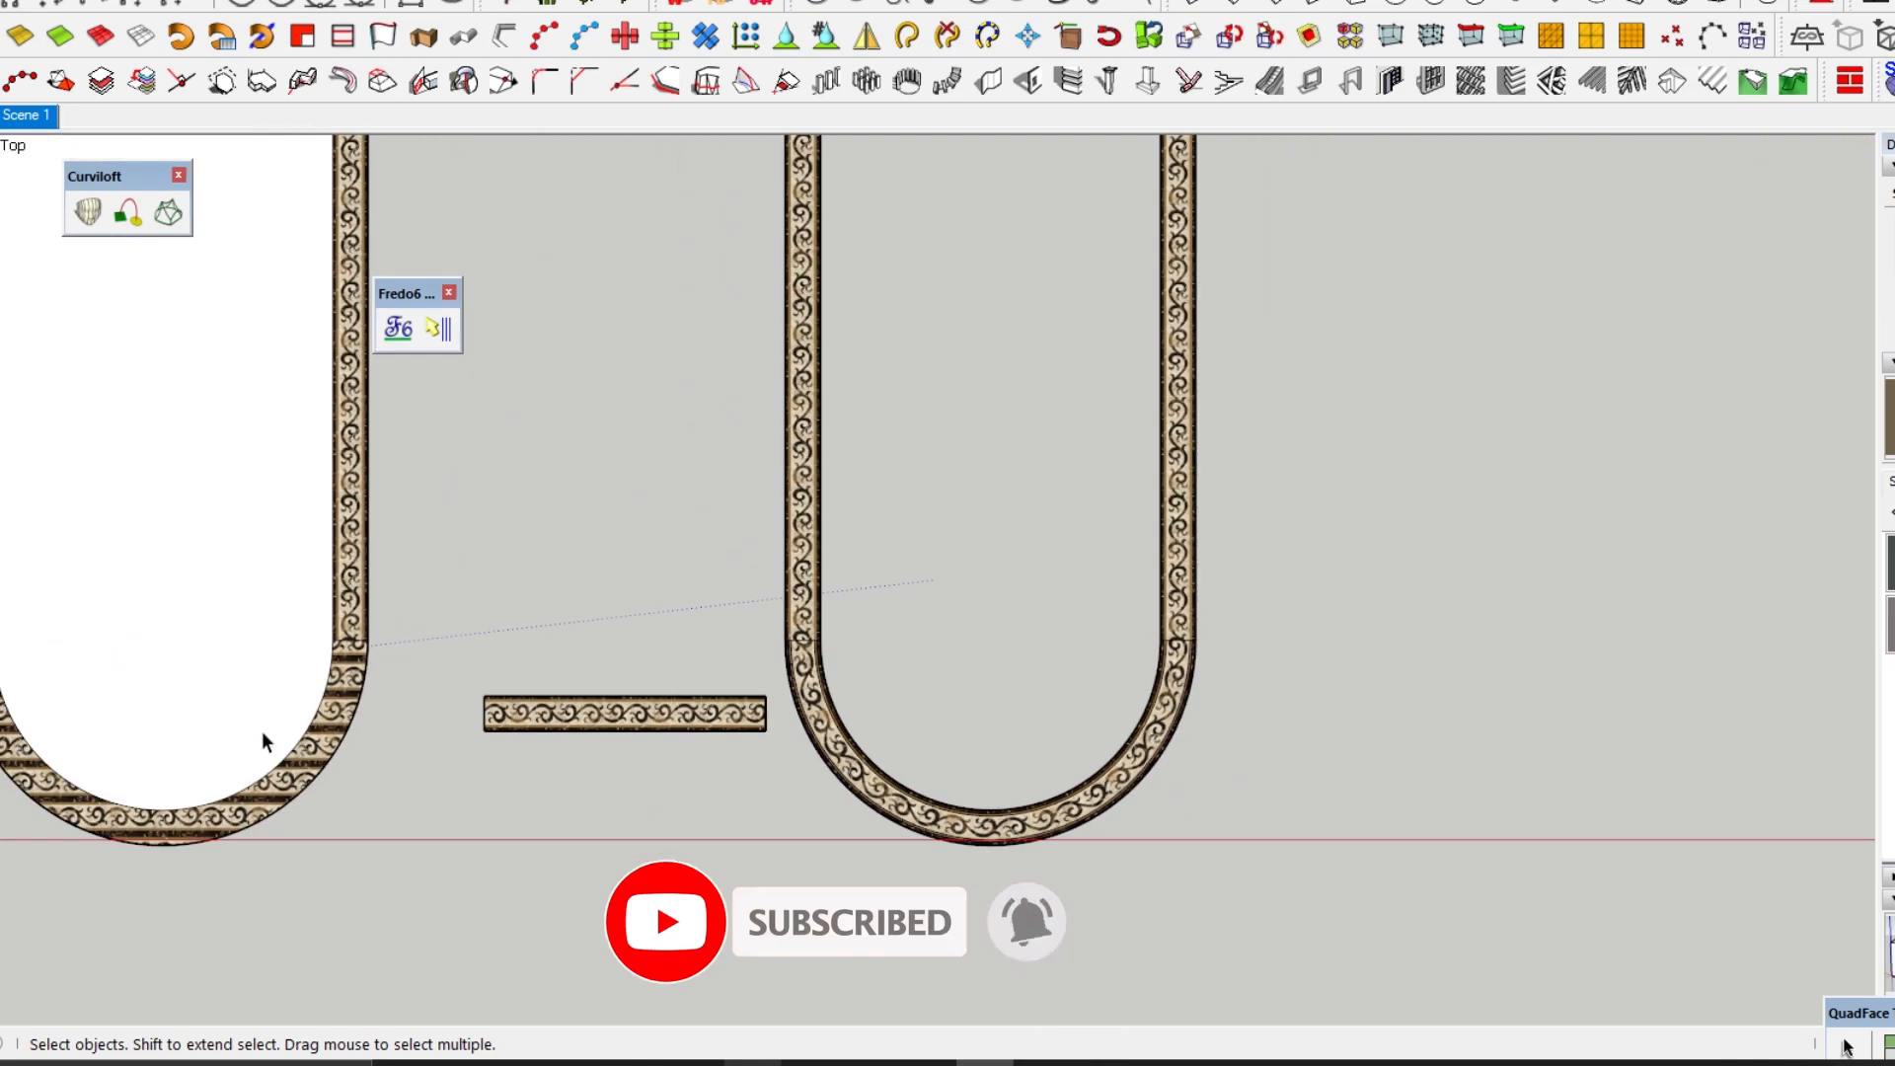
scroll(275, 734, up, 3)
scroll(900, 553, down, 3)
scroll(1595, 770, up, 3)
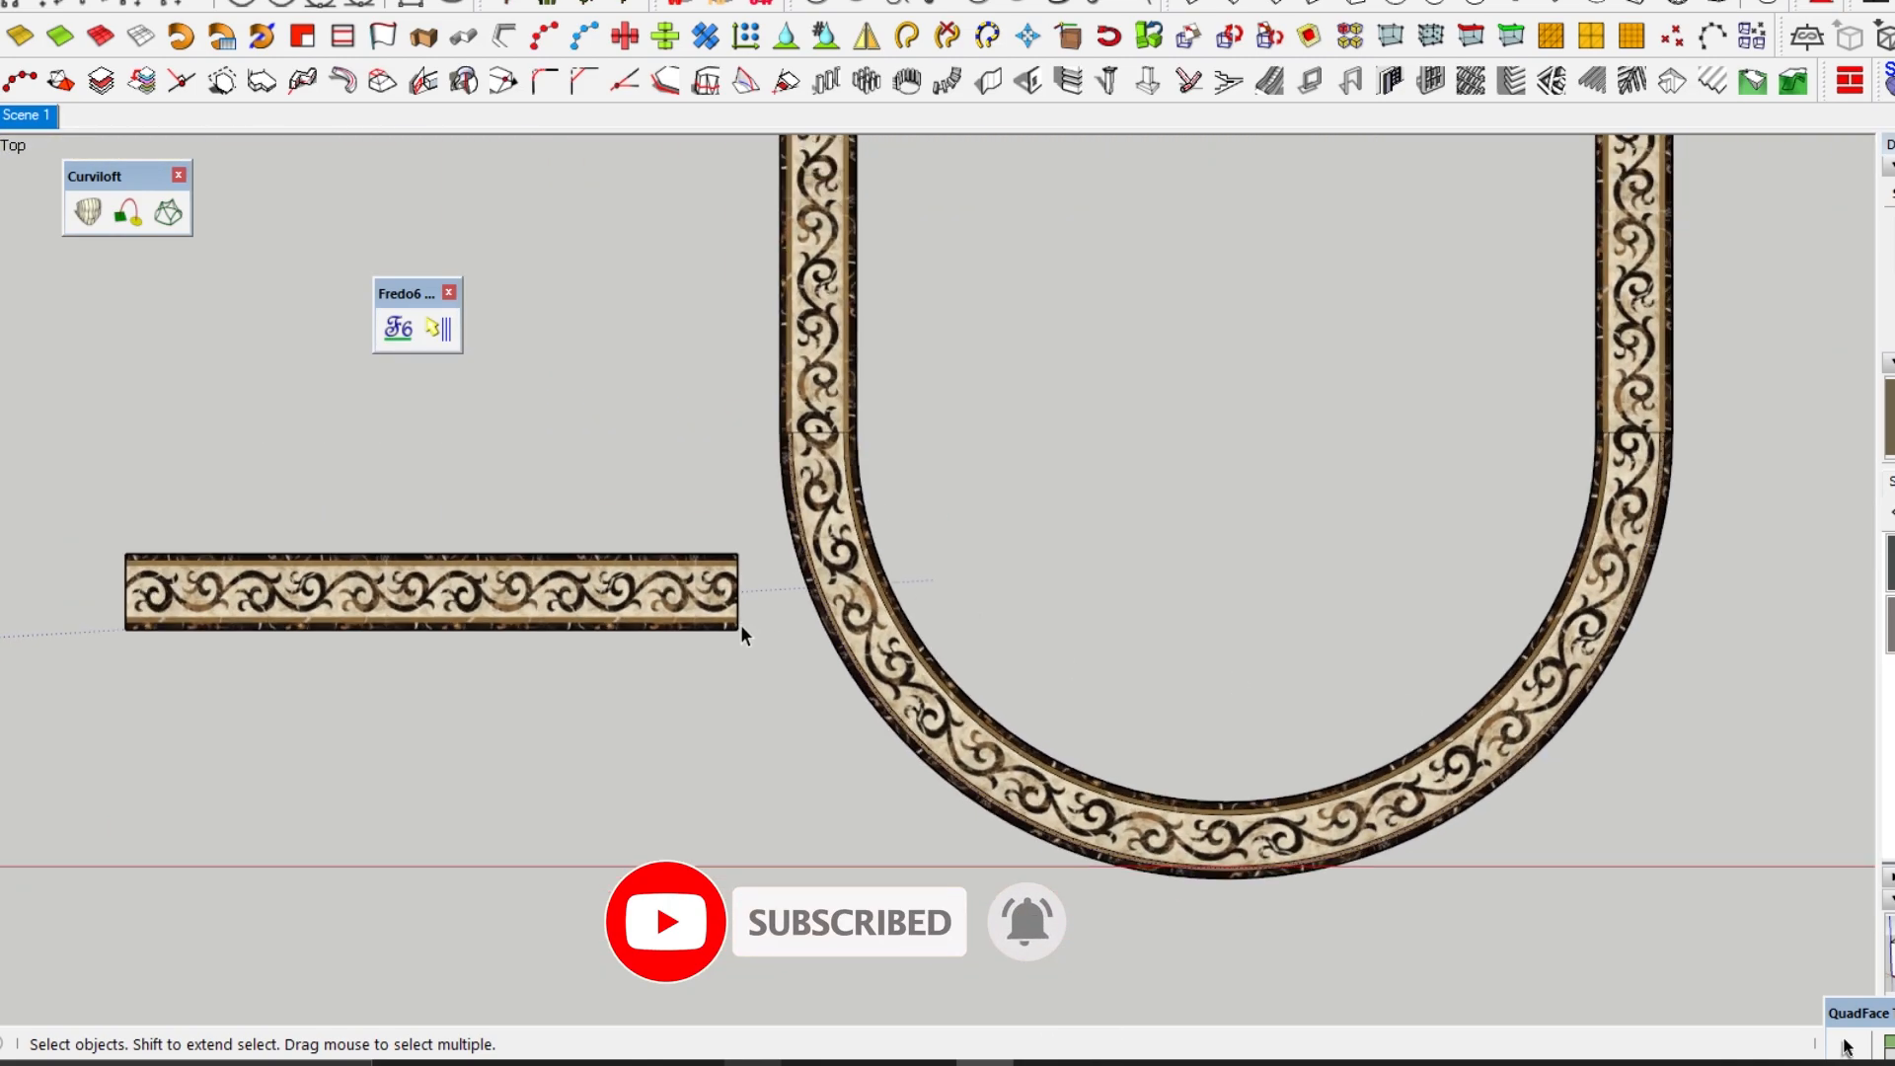